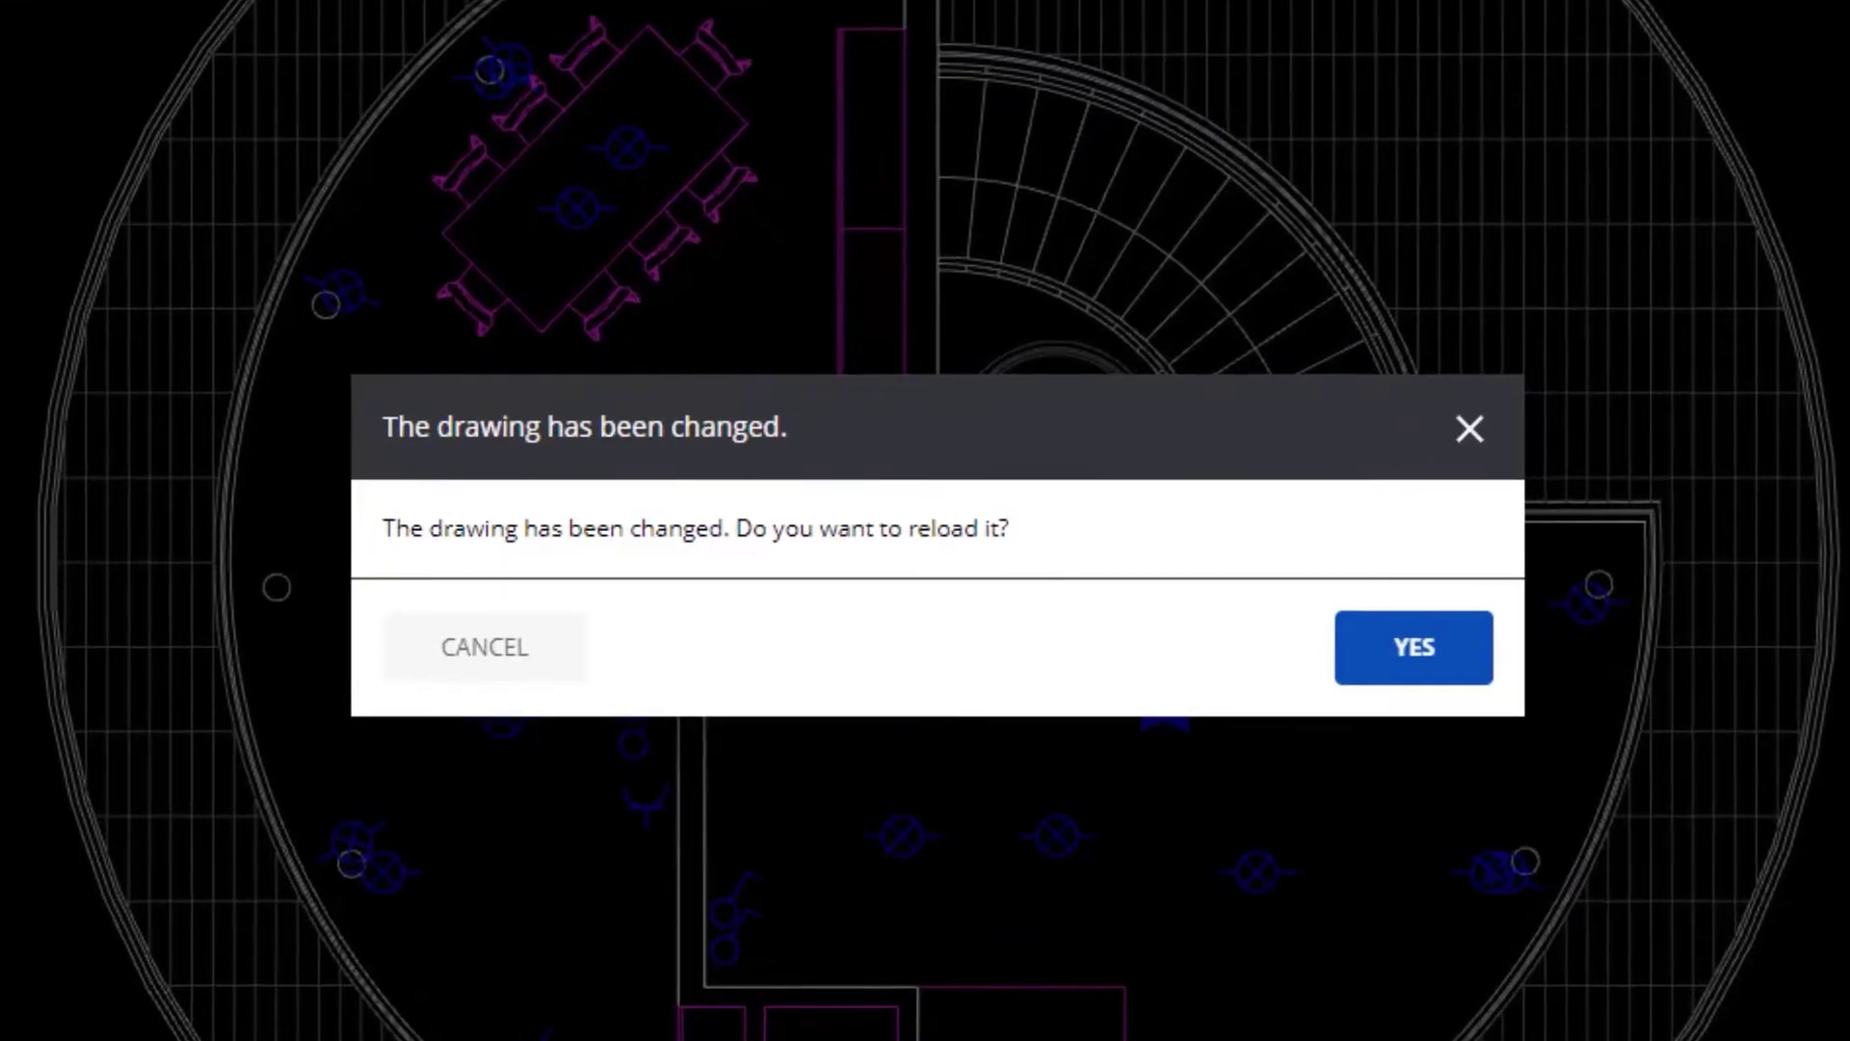
Step: Accept reloading the control tower drawing after its change
click(1425, 657)
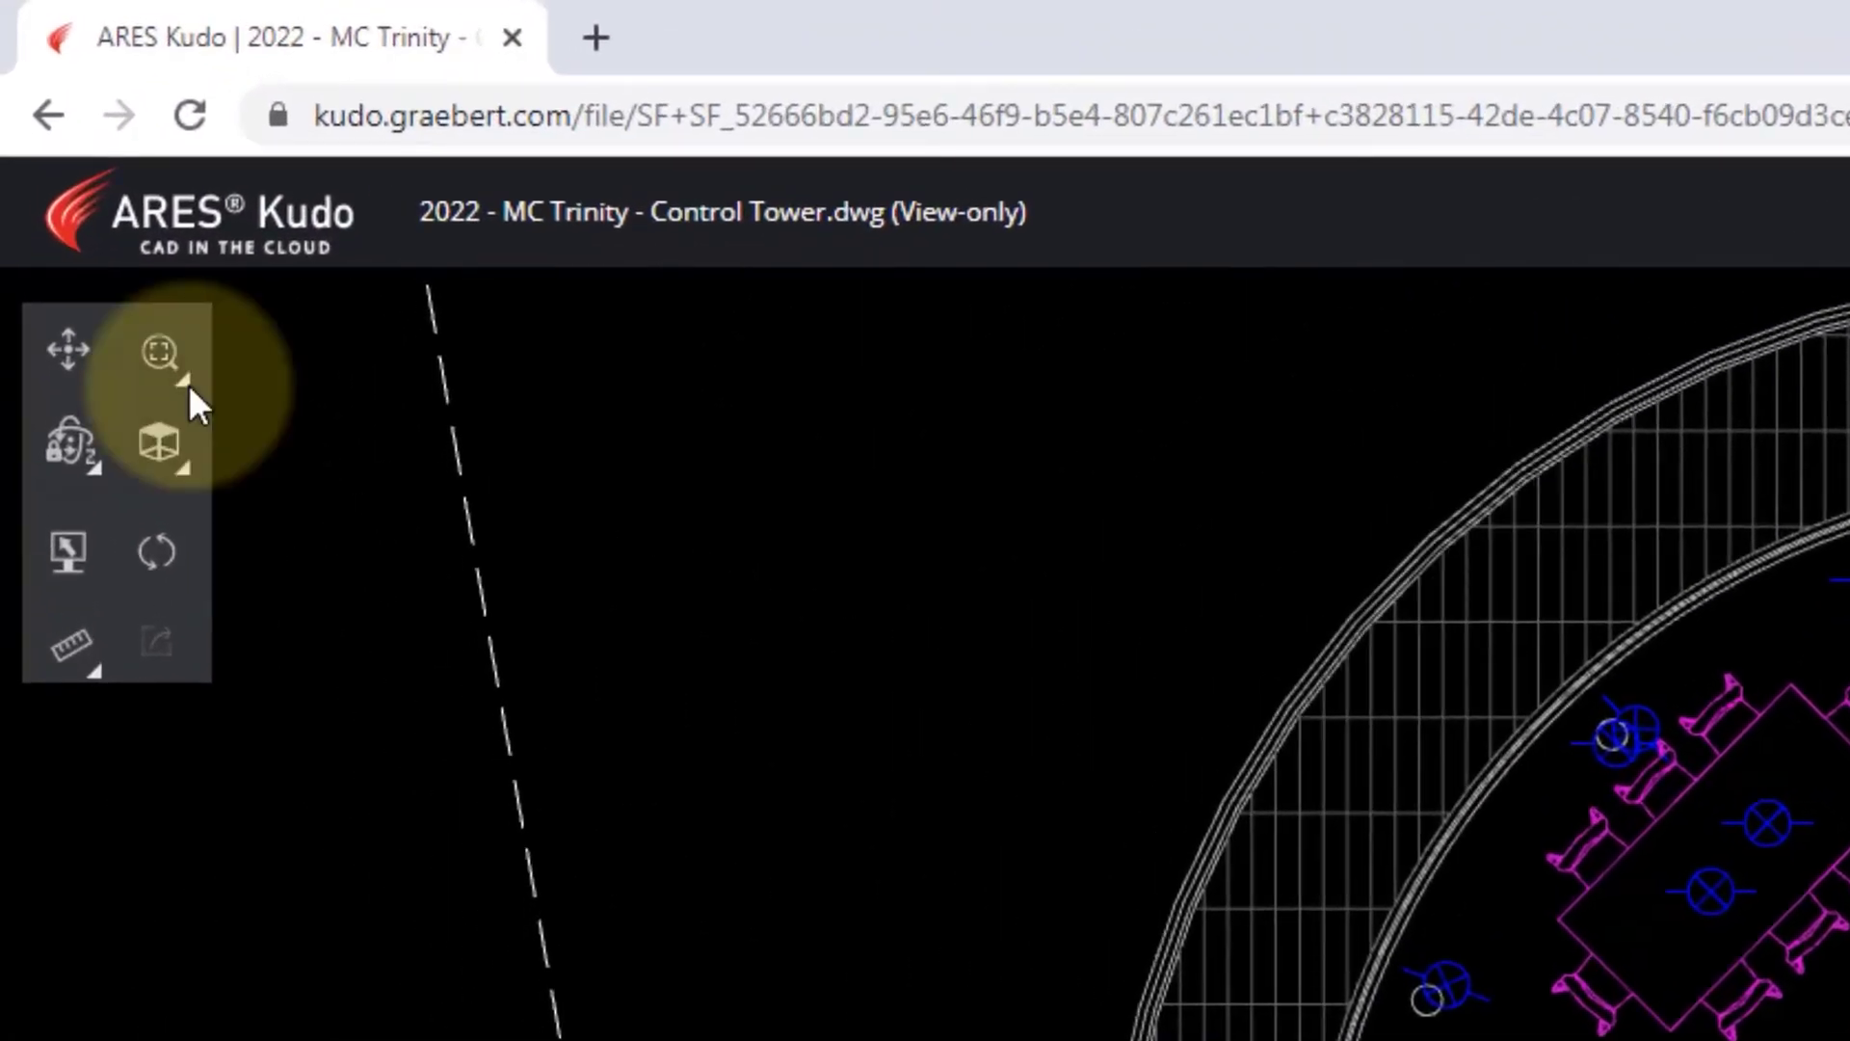
click(188, 385)
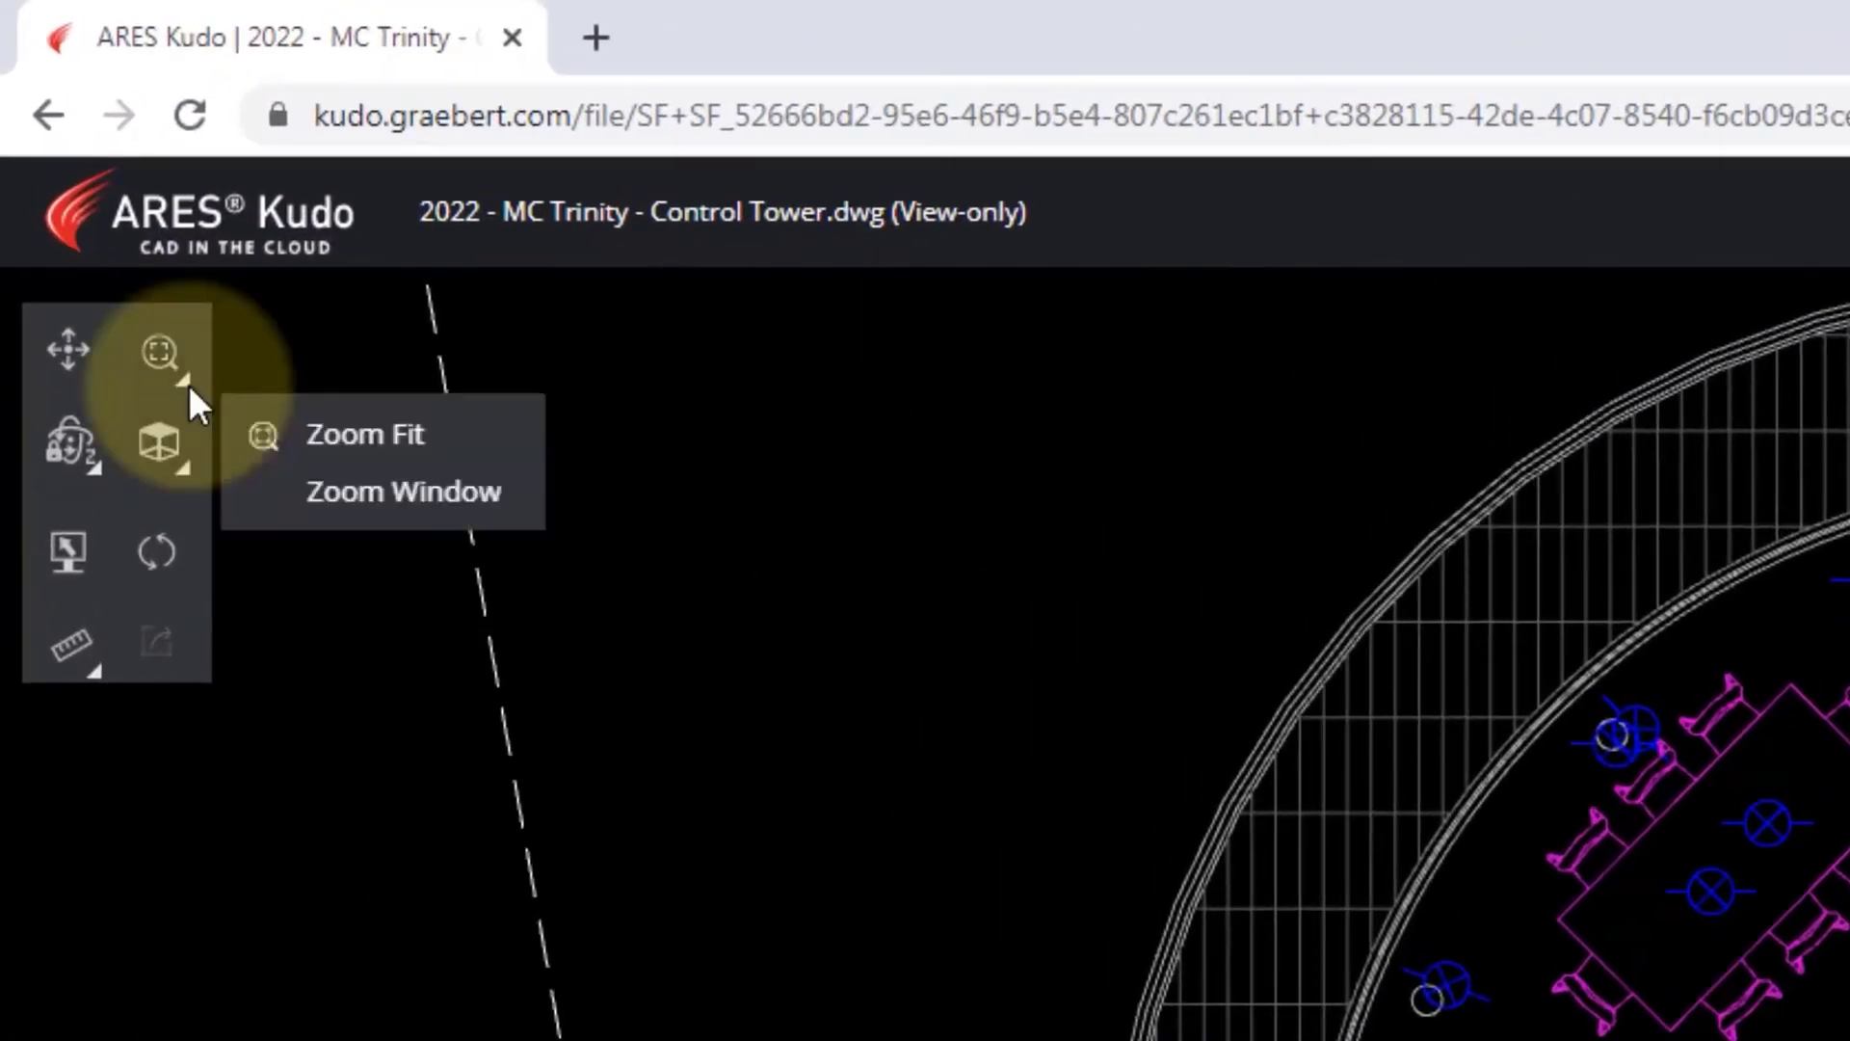
click(96, 672)
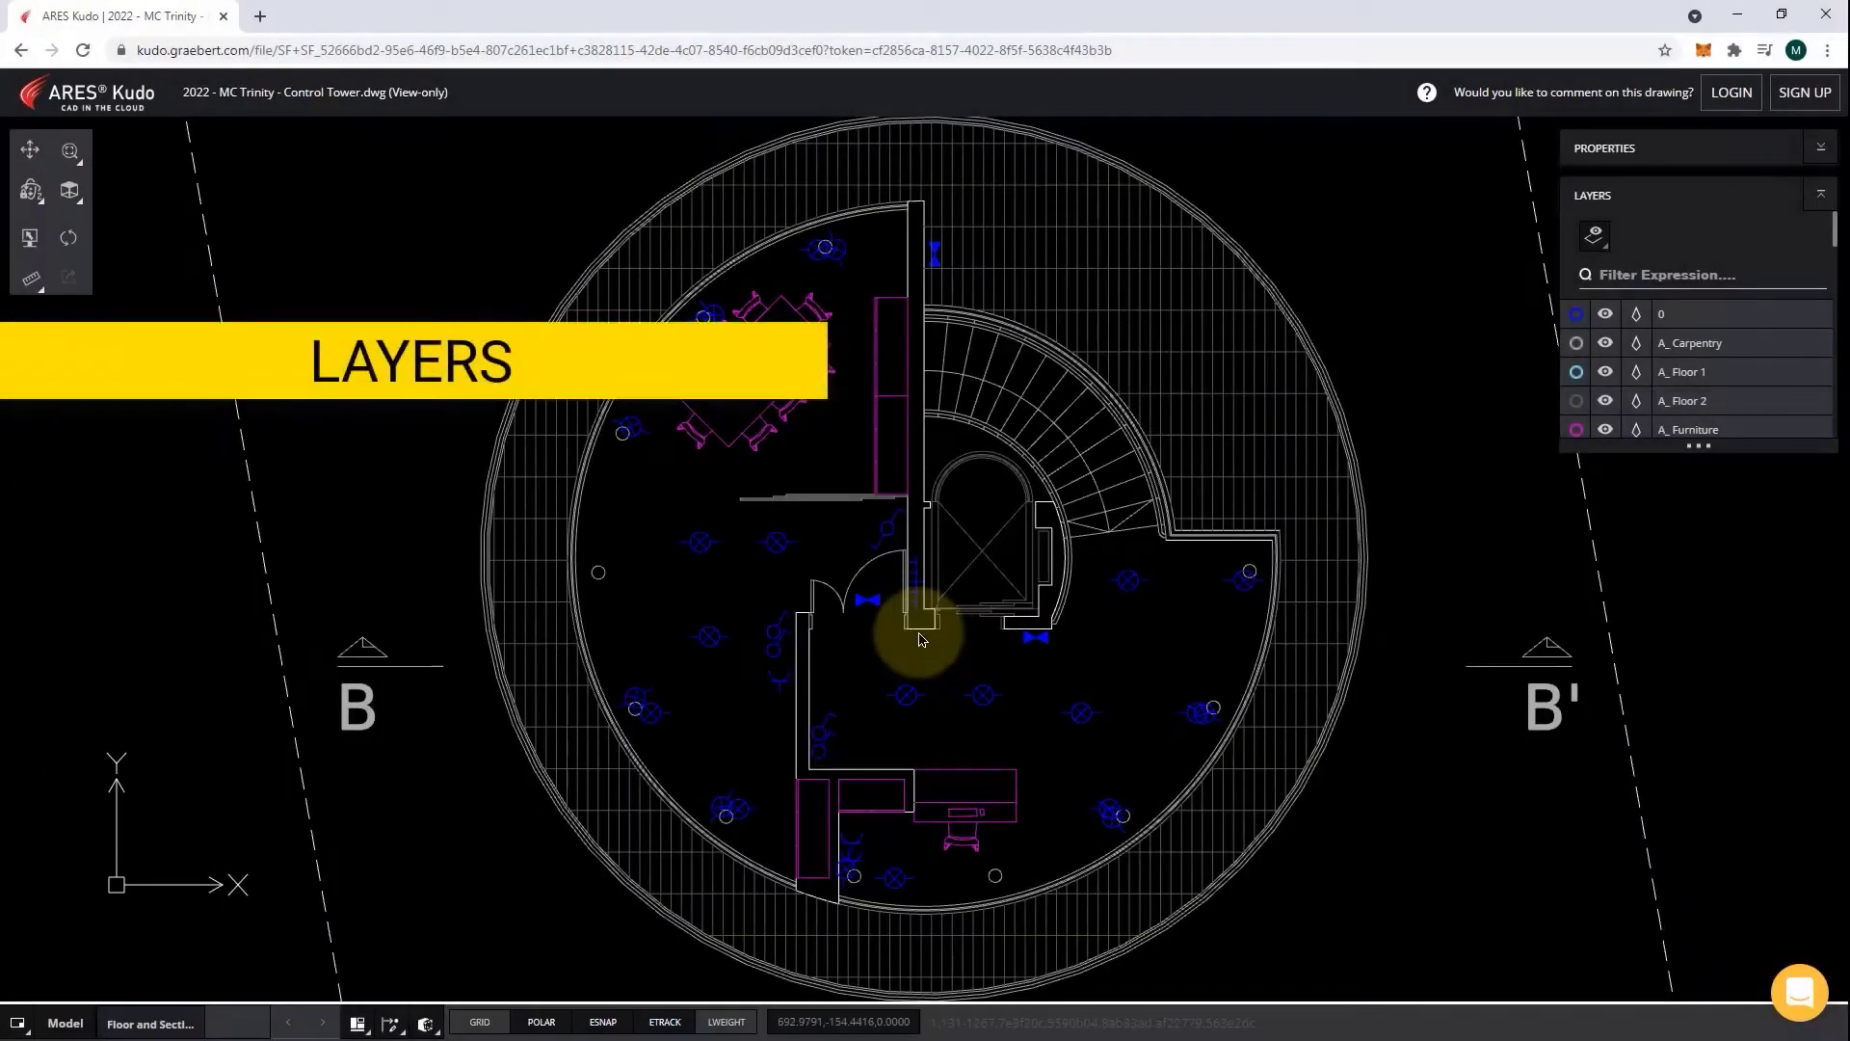
Step: Toggle the visibility of the MEP_ Electricity layer and leave it hidden
click(1595, 235)
click(1638, 270)
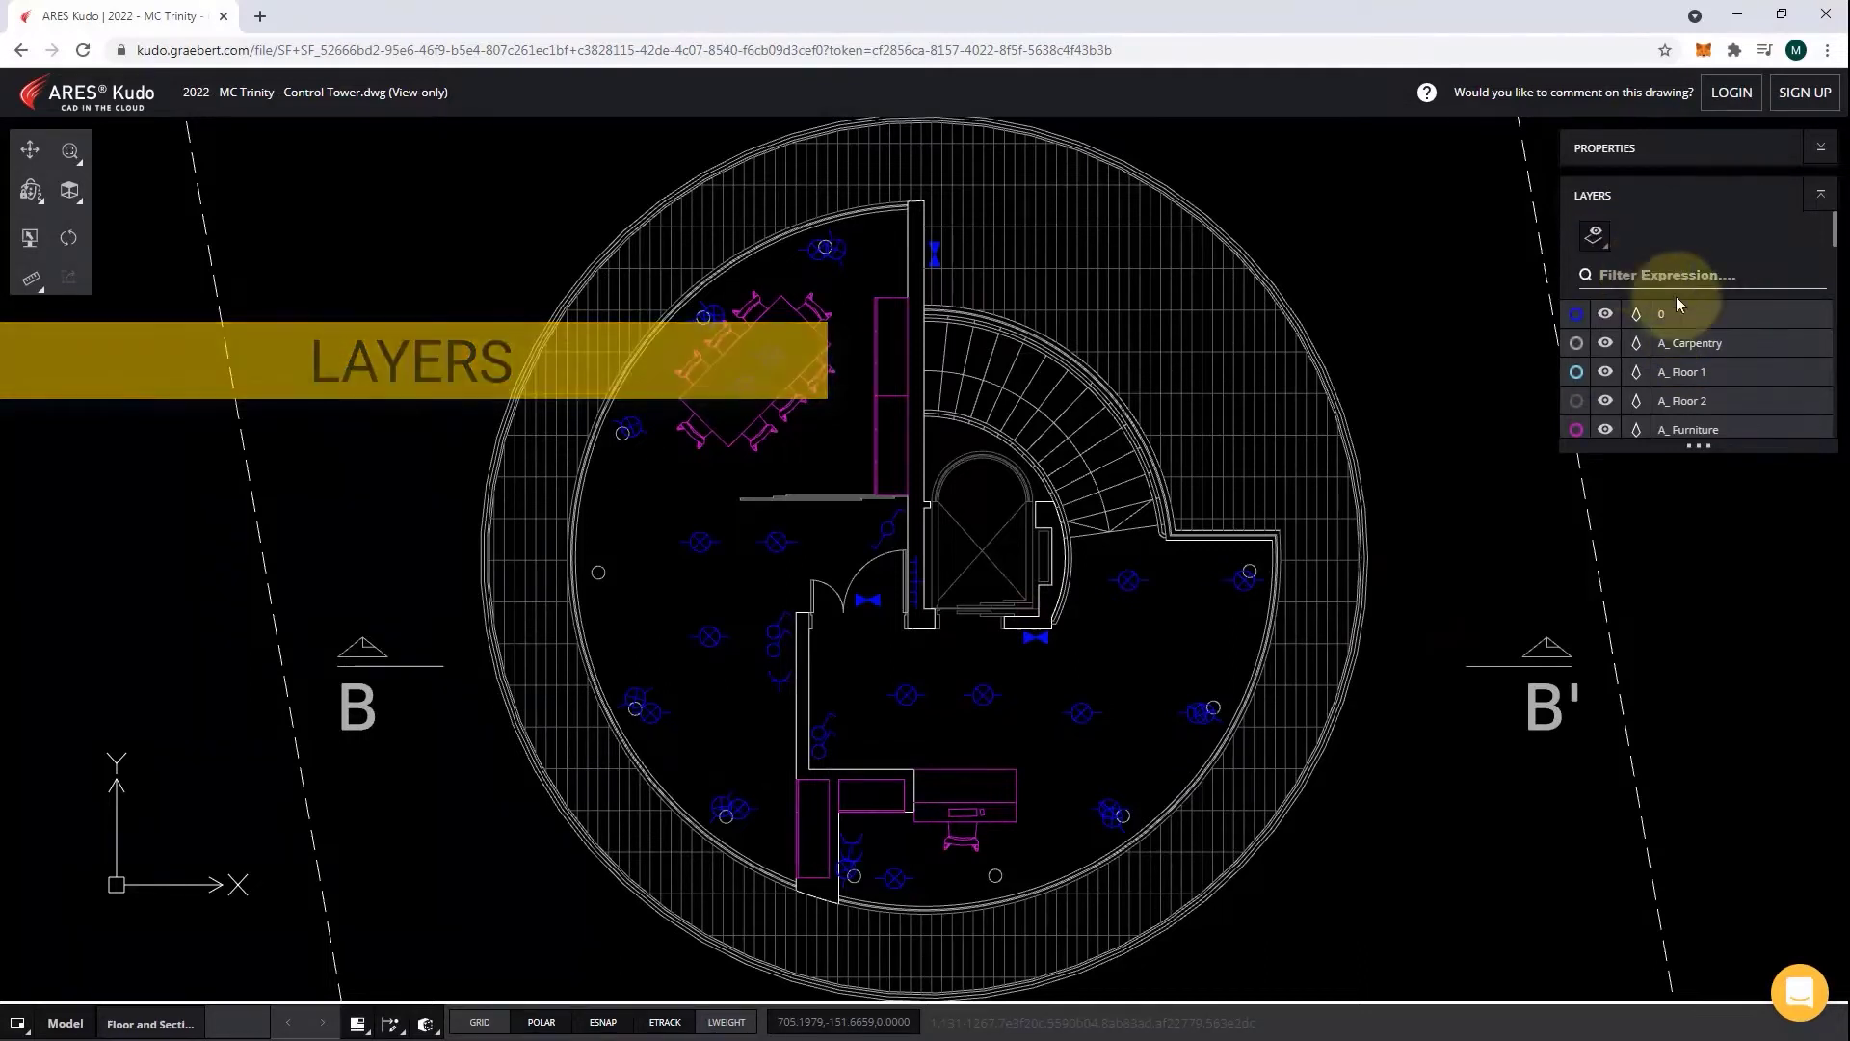
scroll(1677, 309, down, 5)
scroll(1701, 329, down, 1)
click(1607, 326)
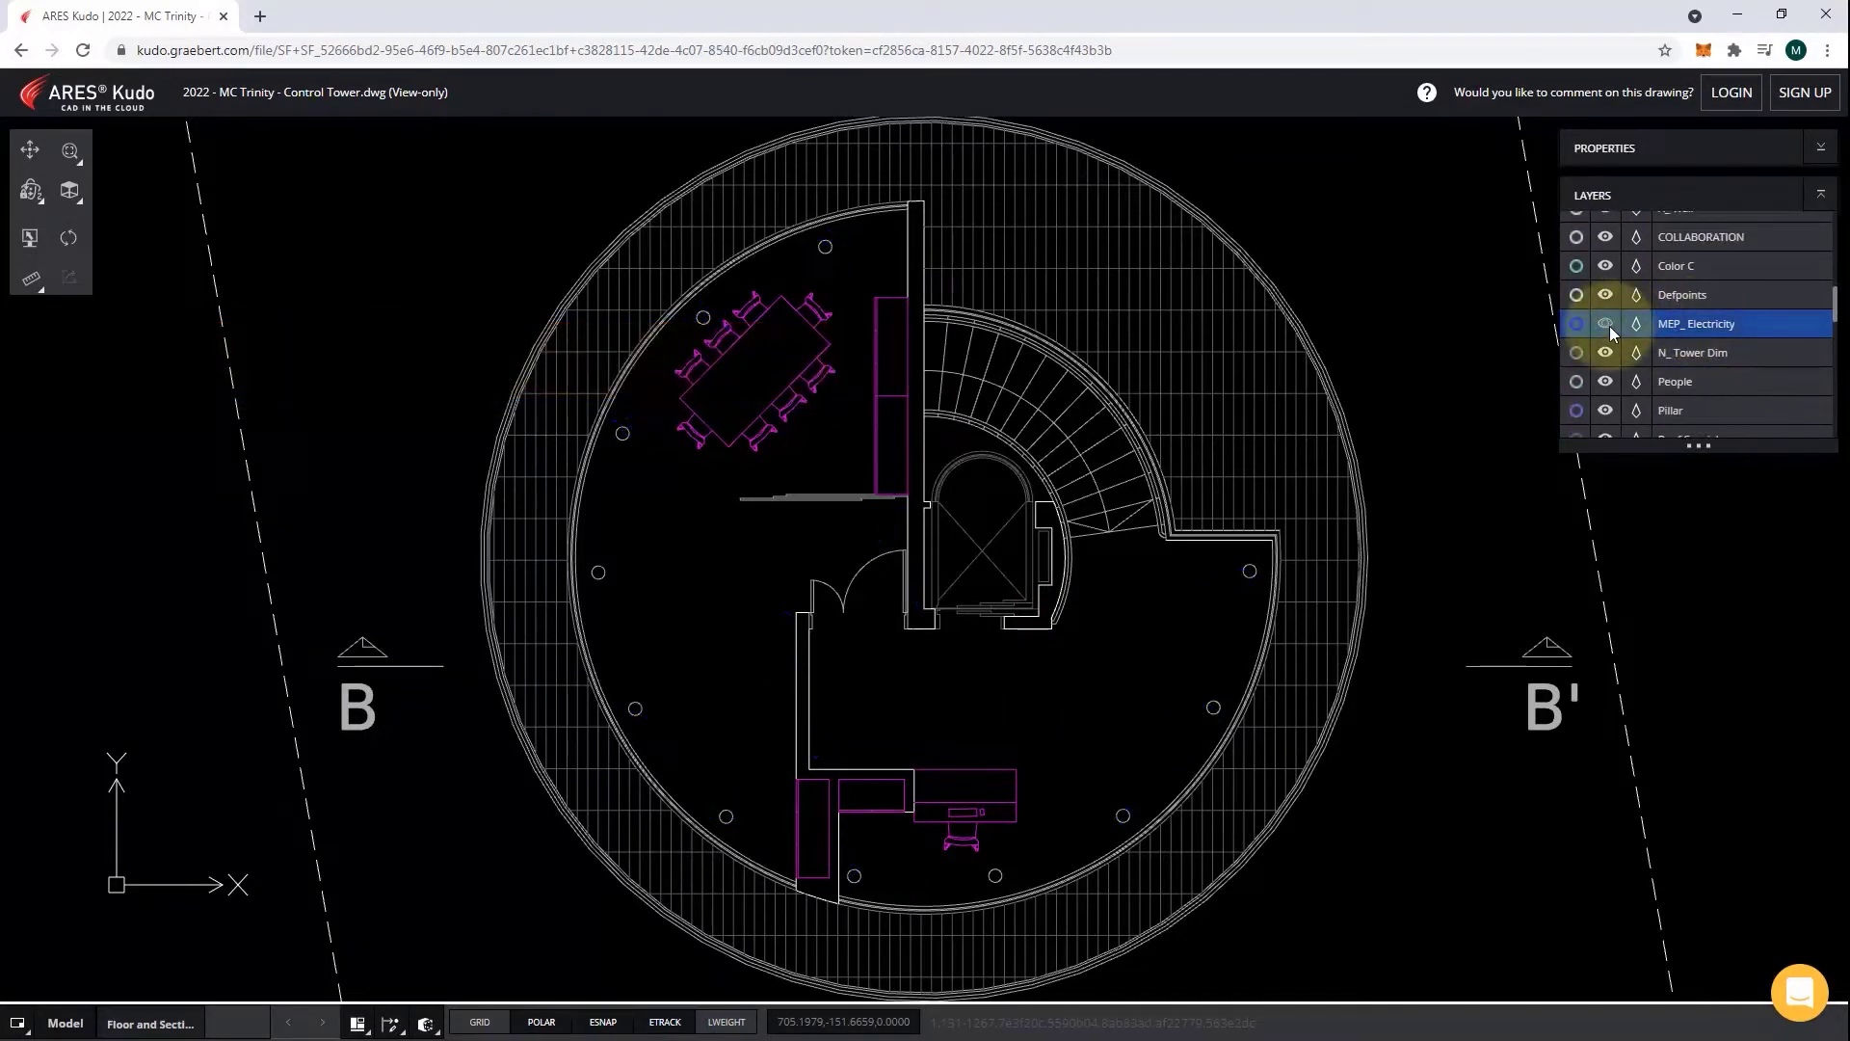
click(1607, 326)
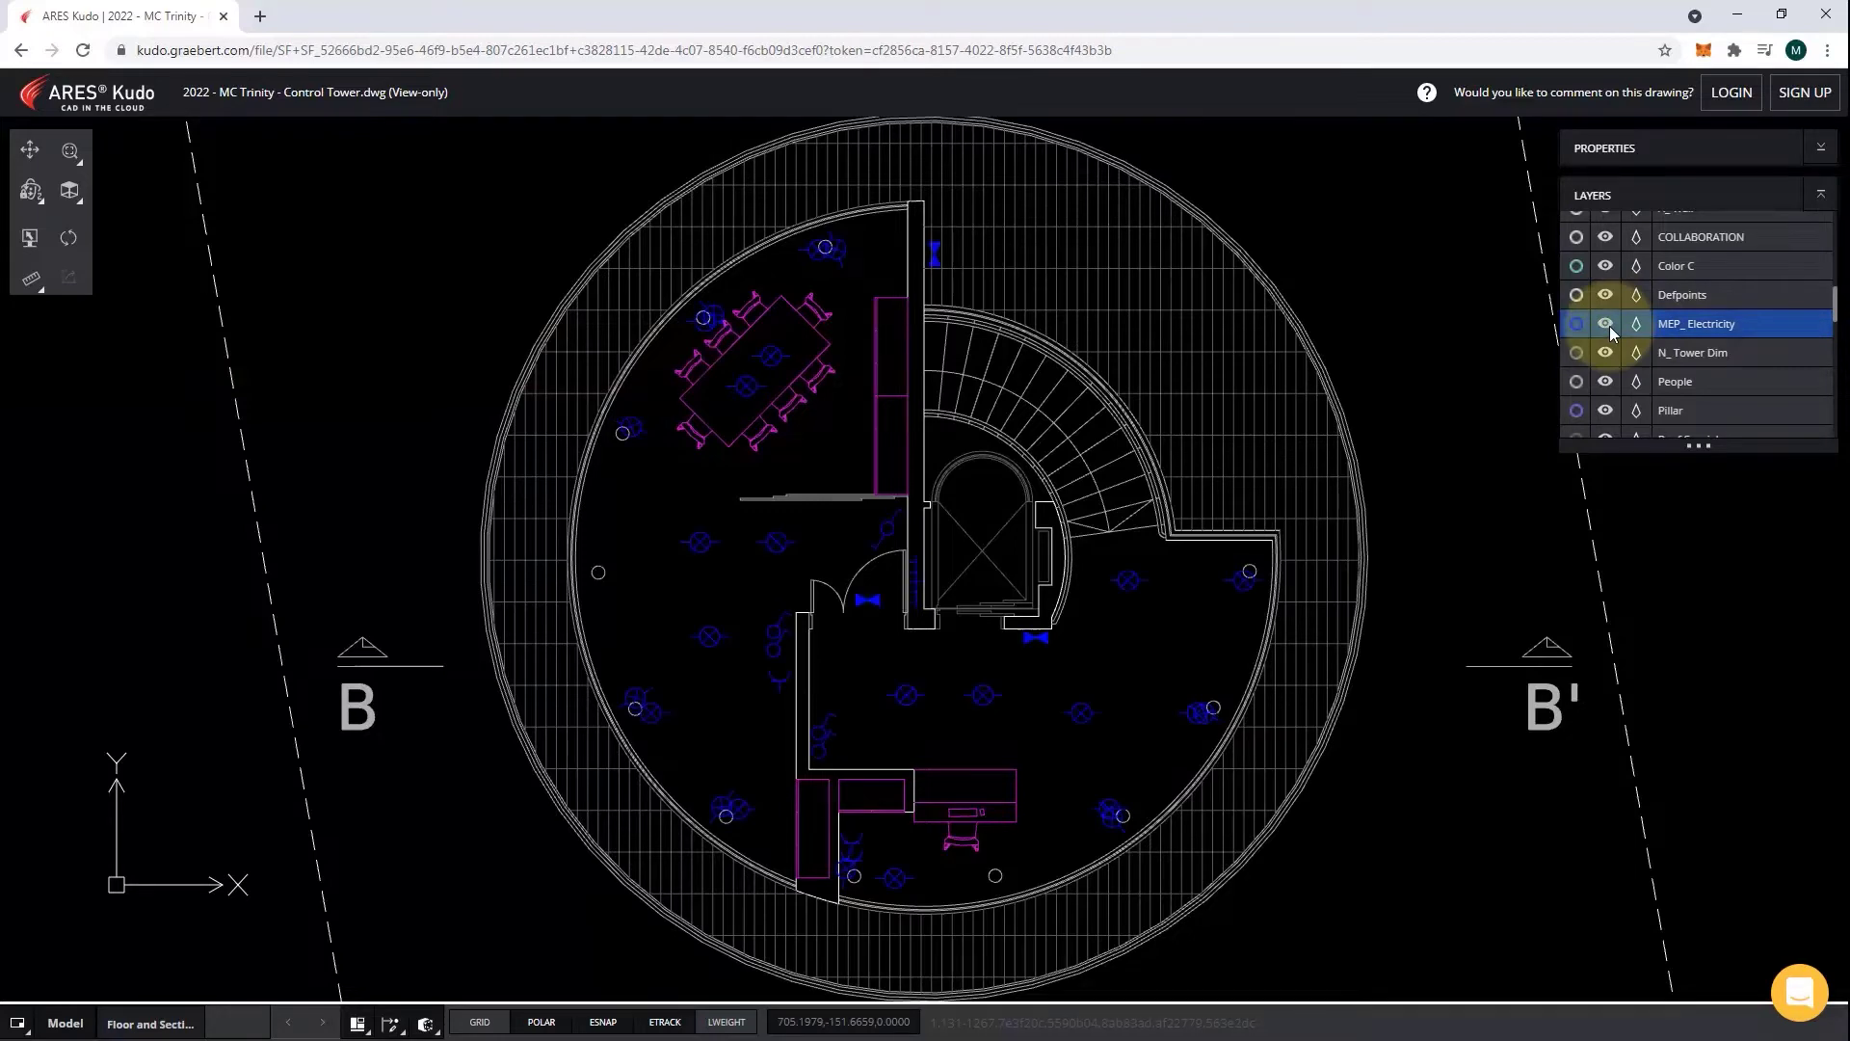
click(1604, 326)
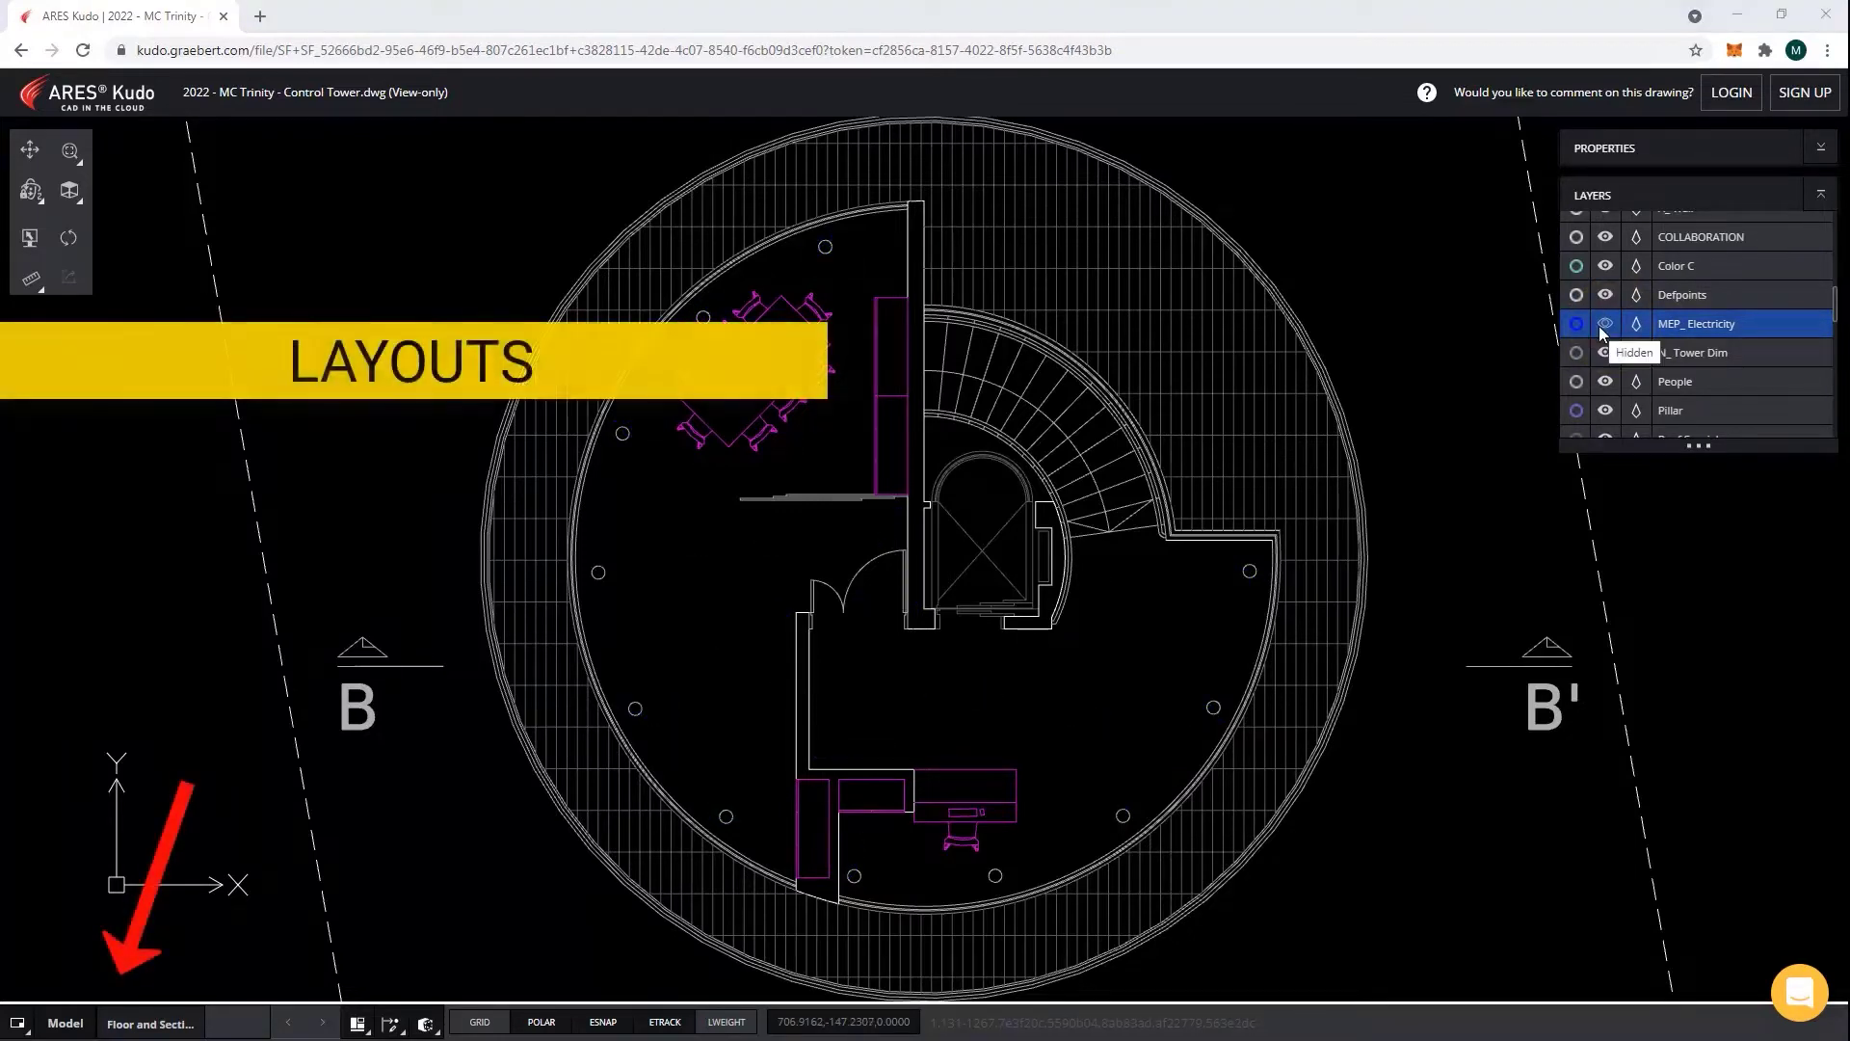
Step: Switch from the model to the tower's floor and section layout sheet
click(130, 1024)
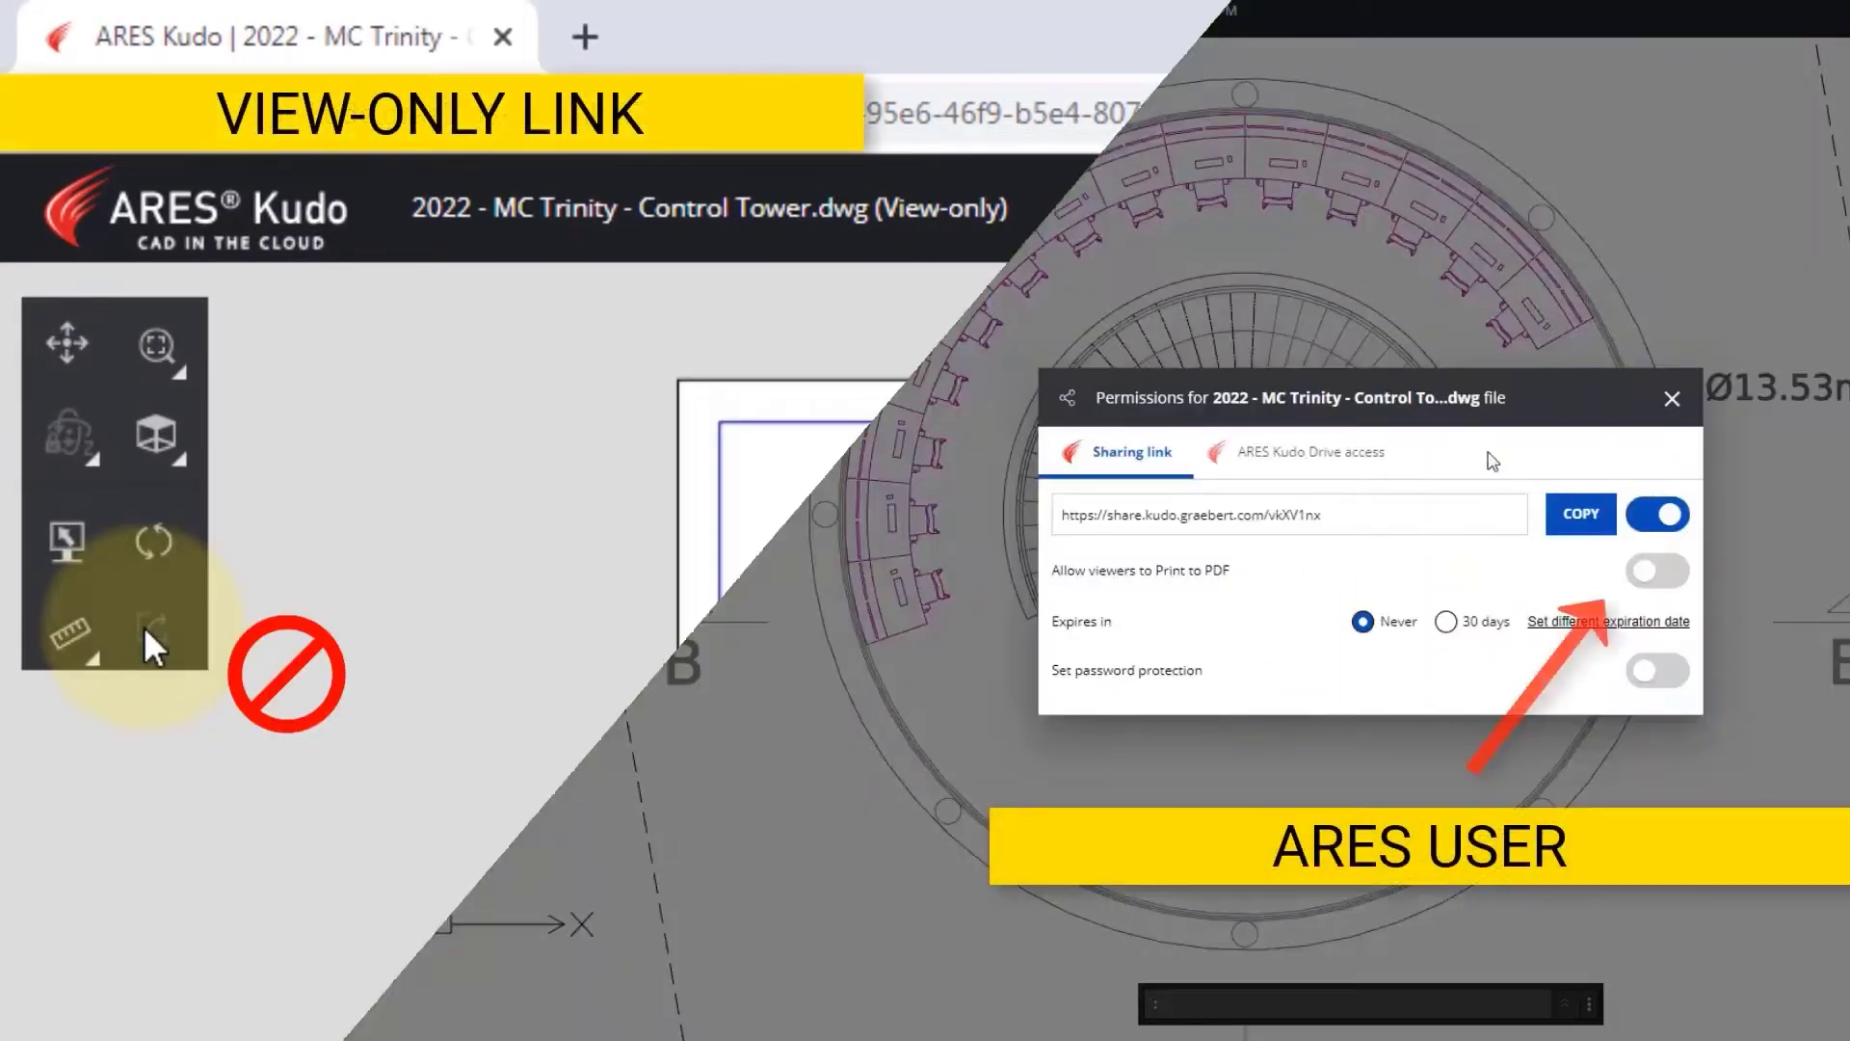
Step: Allow viewers to print to PDF in the sharing link permissions and start the PDF export from the view-only layout
click(1647, 577)
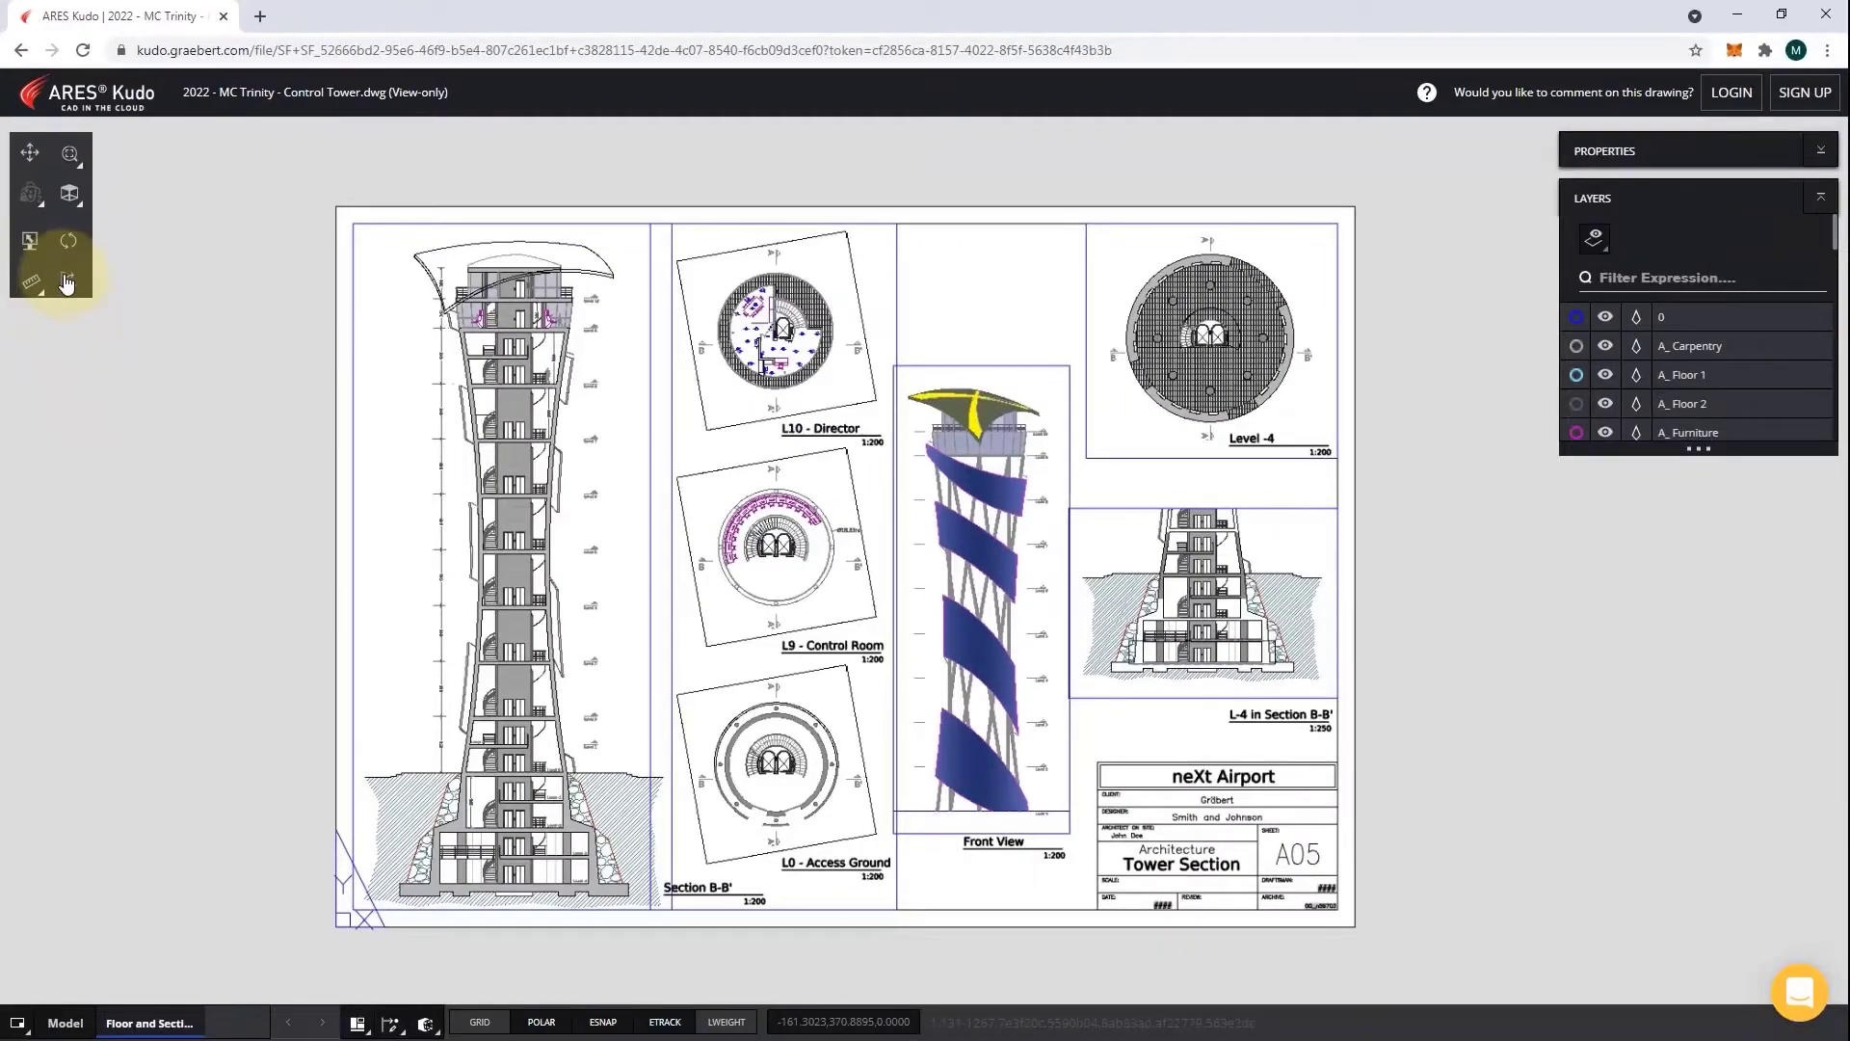
click(69, 282)
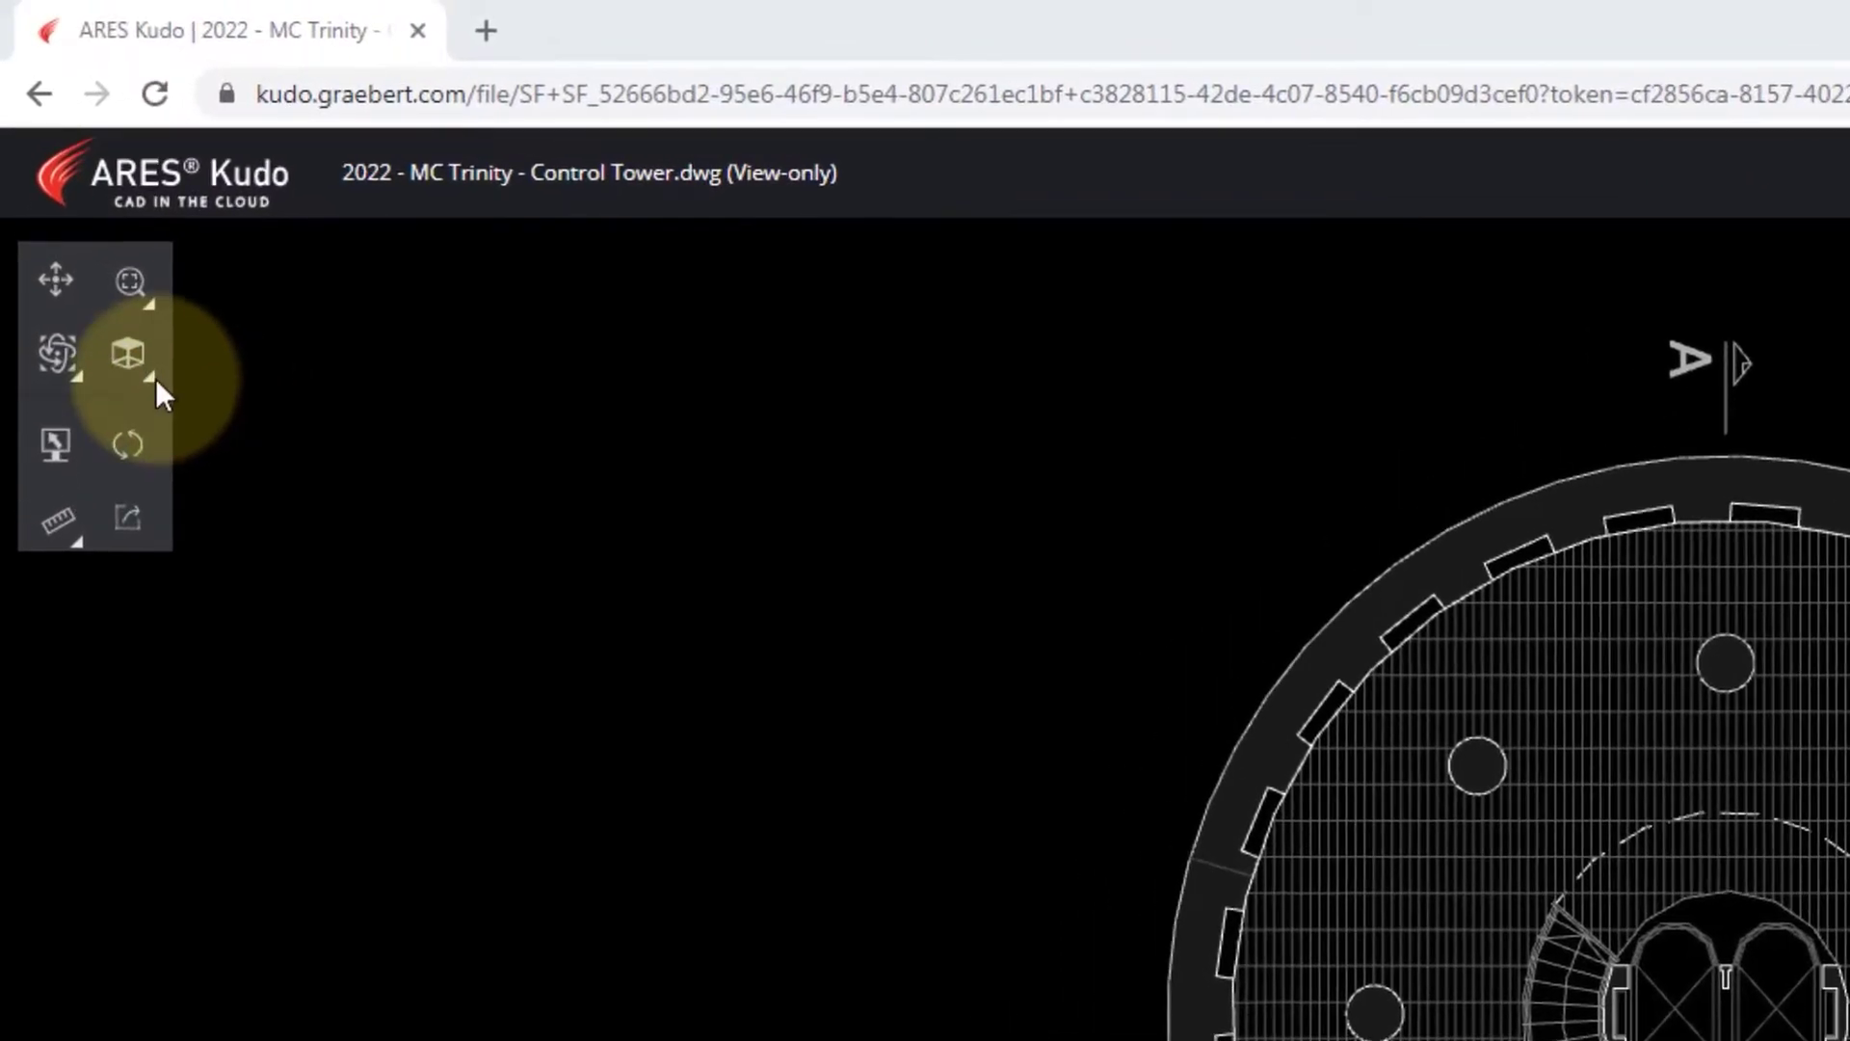
Step: Display the control tower model in the SE Isometric view
click(154, 383)
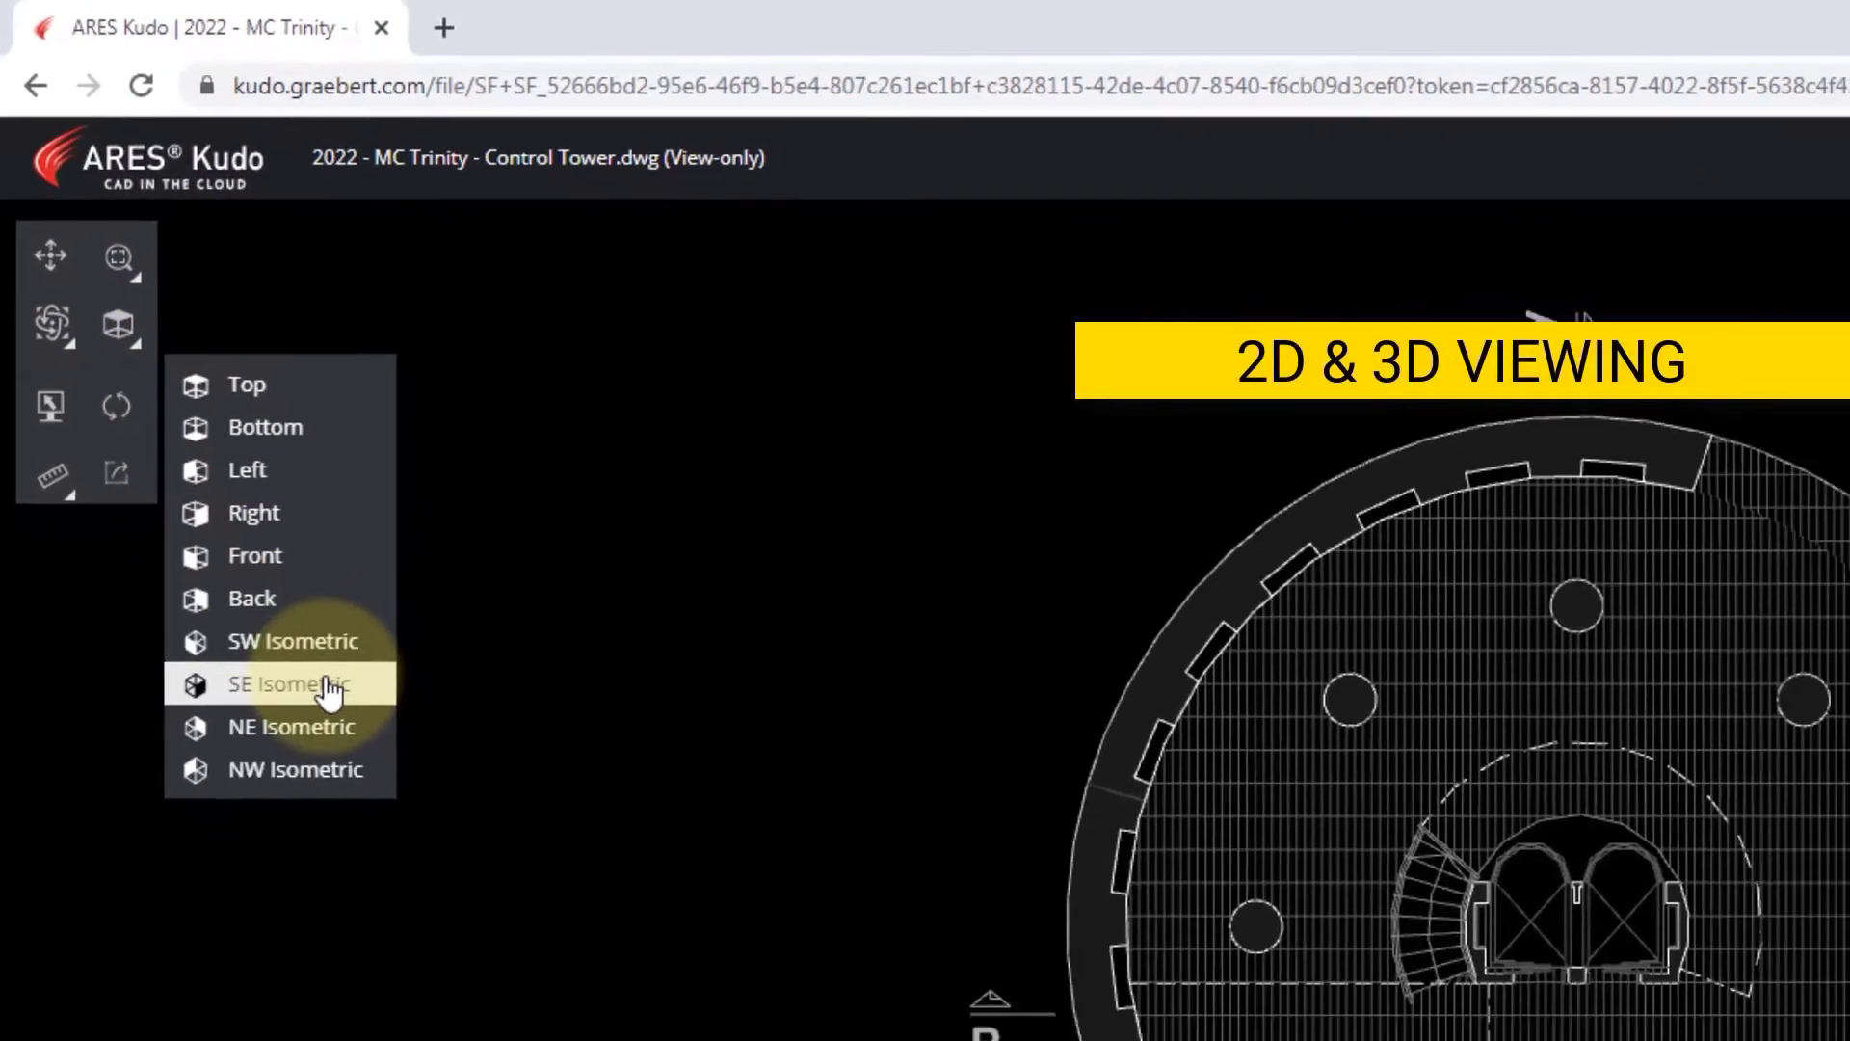
click(347, 749)
click(81, 201)
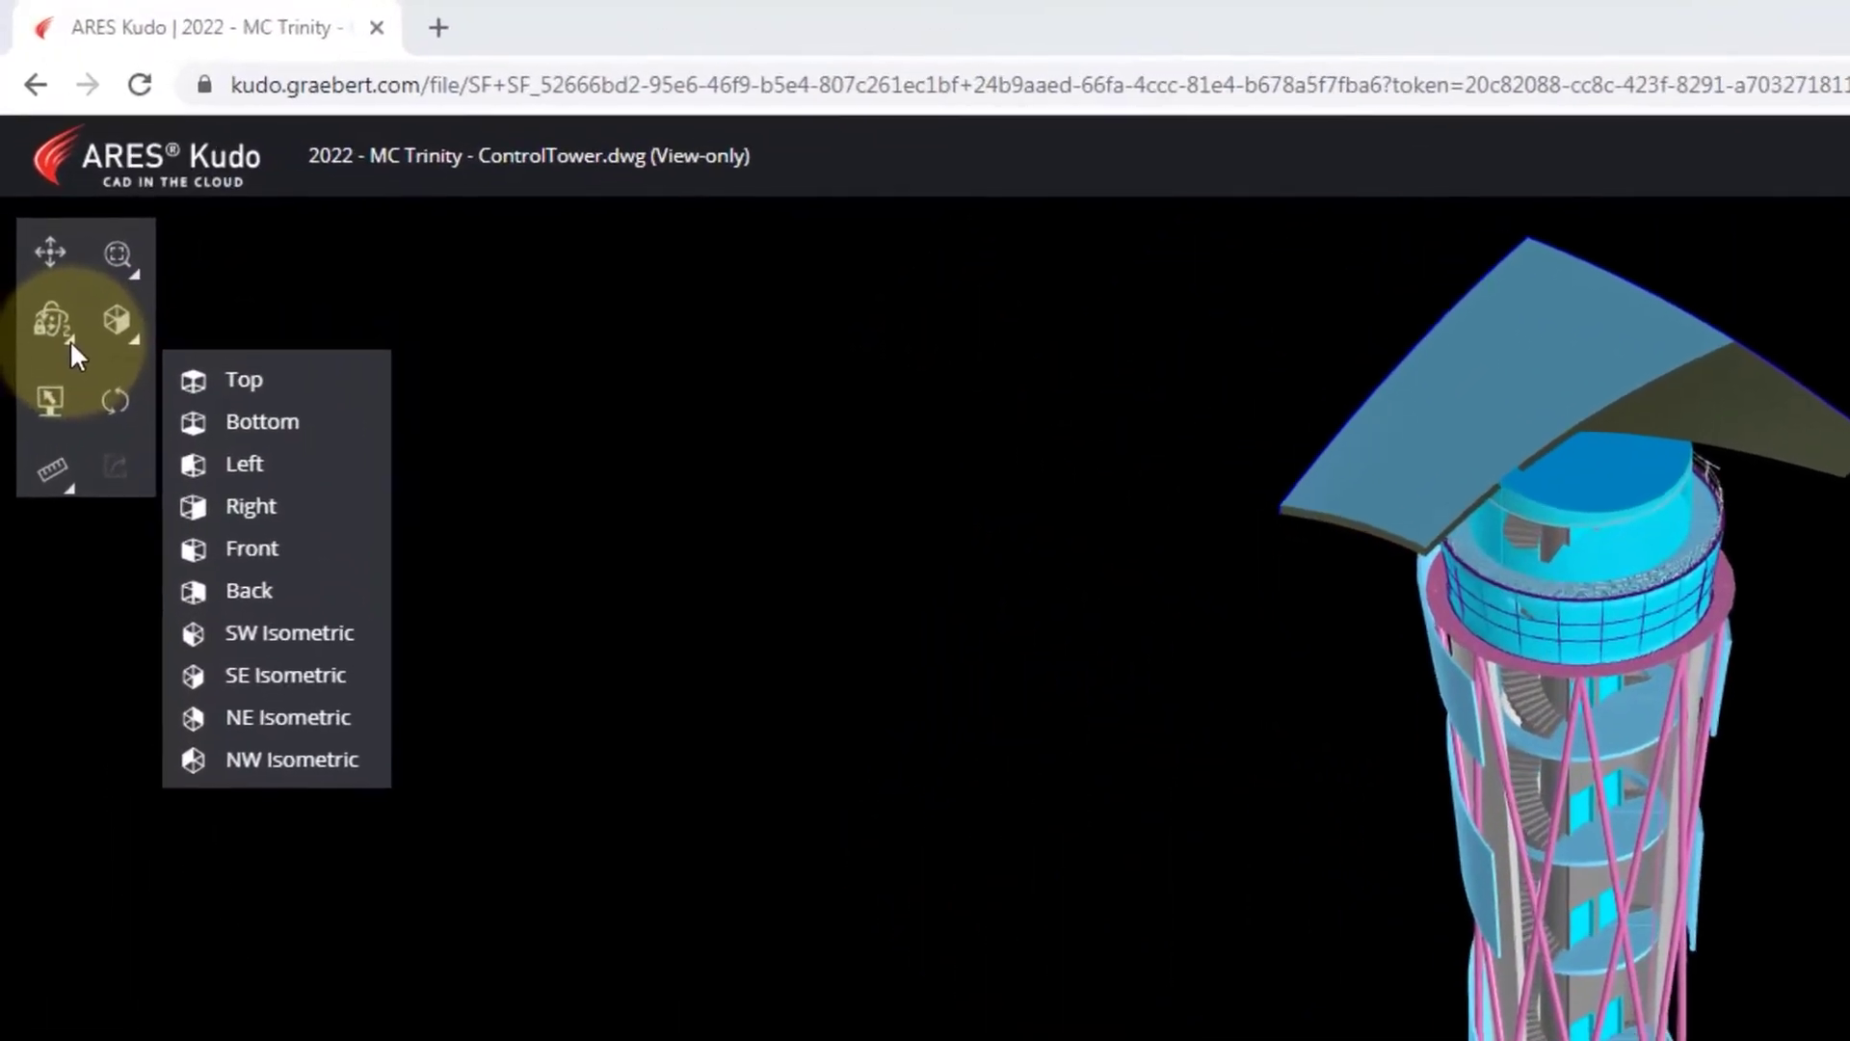
Step: Orbit around the 3D control tower and examine its facade, floors and spiral staircase up close
click(71, 343)
click(330, 385)
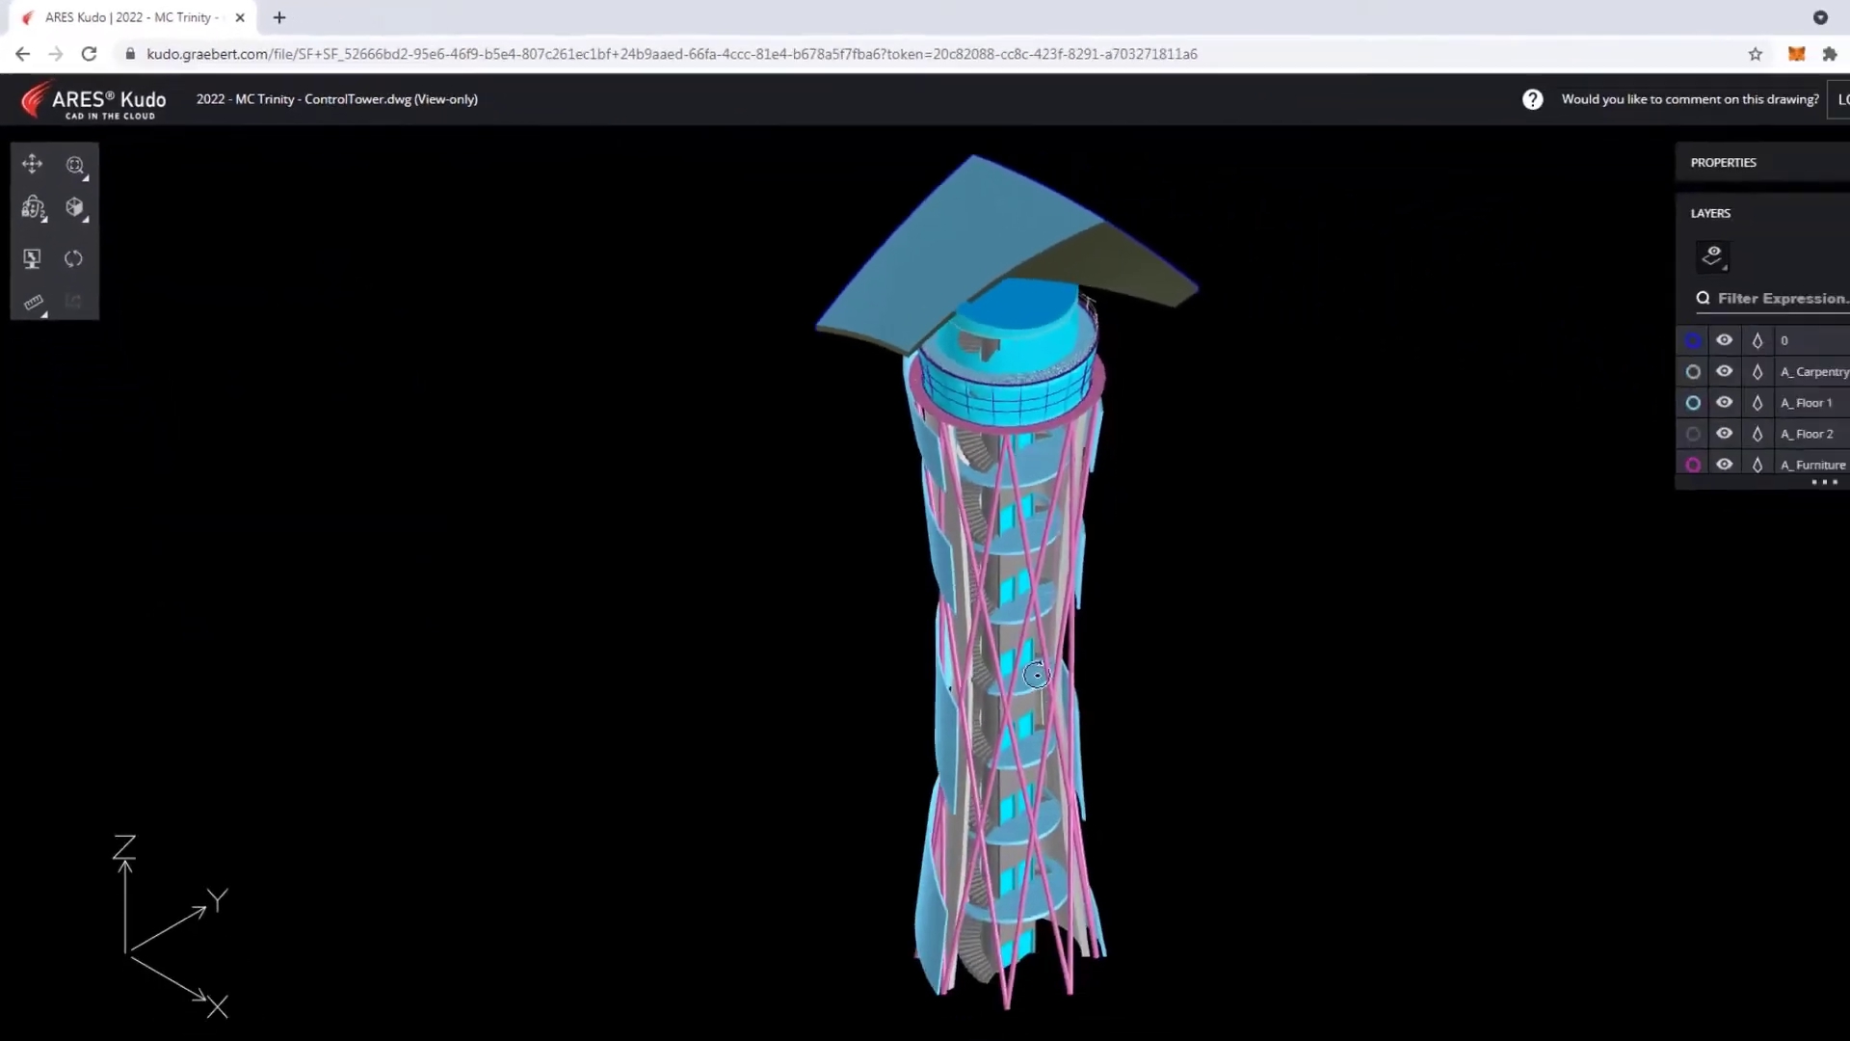
drag(1036, 674, 1043, 608)
mouse_move(966, 508)
middle_down()
mouse_move(958, 563)
mouse_move(950, 513)
middle_up()
scroll(944, 508, up, 4)
scroll(944, 509, up, 3)
mouse_move(941, 508)
mouse_down()
mouse_move(905, 500)
mouse_move(948, 538)
mouse_up()
scroll(890, 611, up, 2)
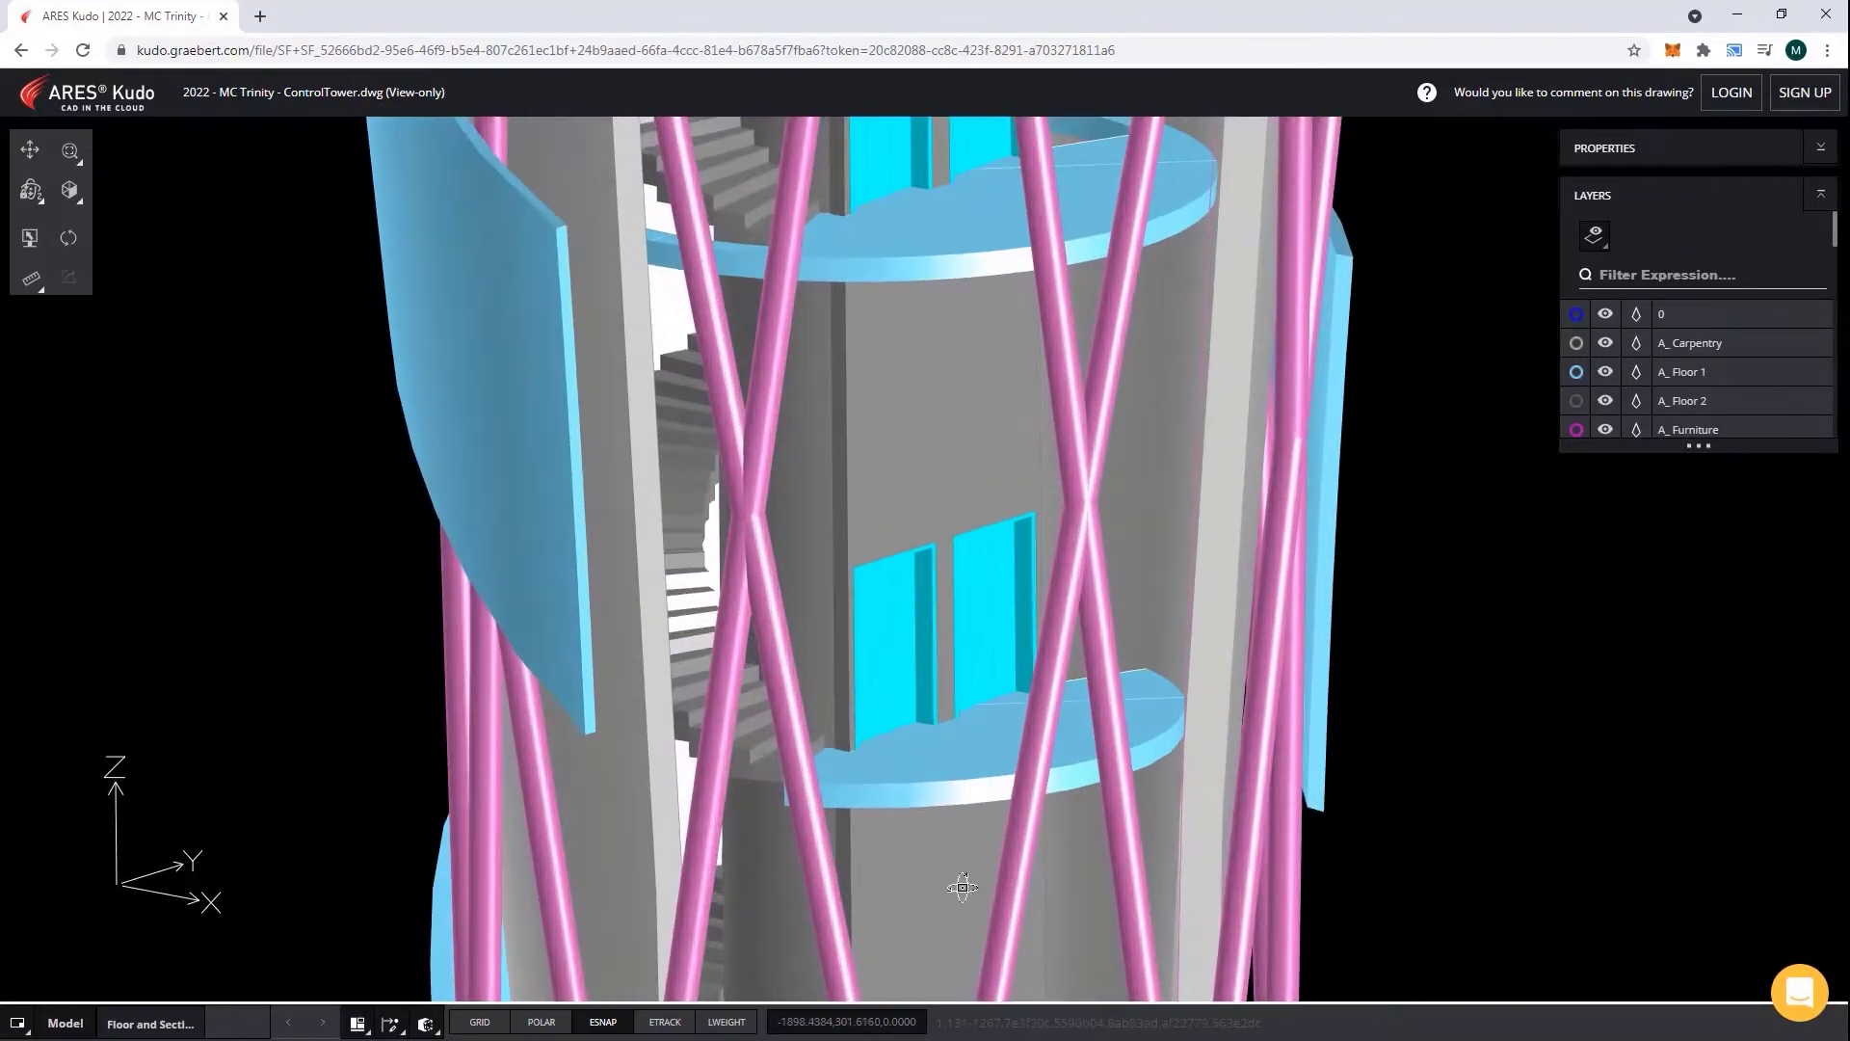
drag(931, 759, 1458, 678)
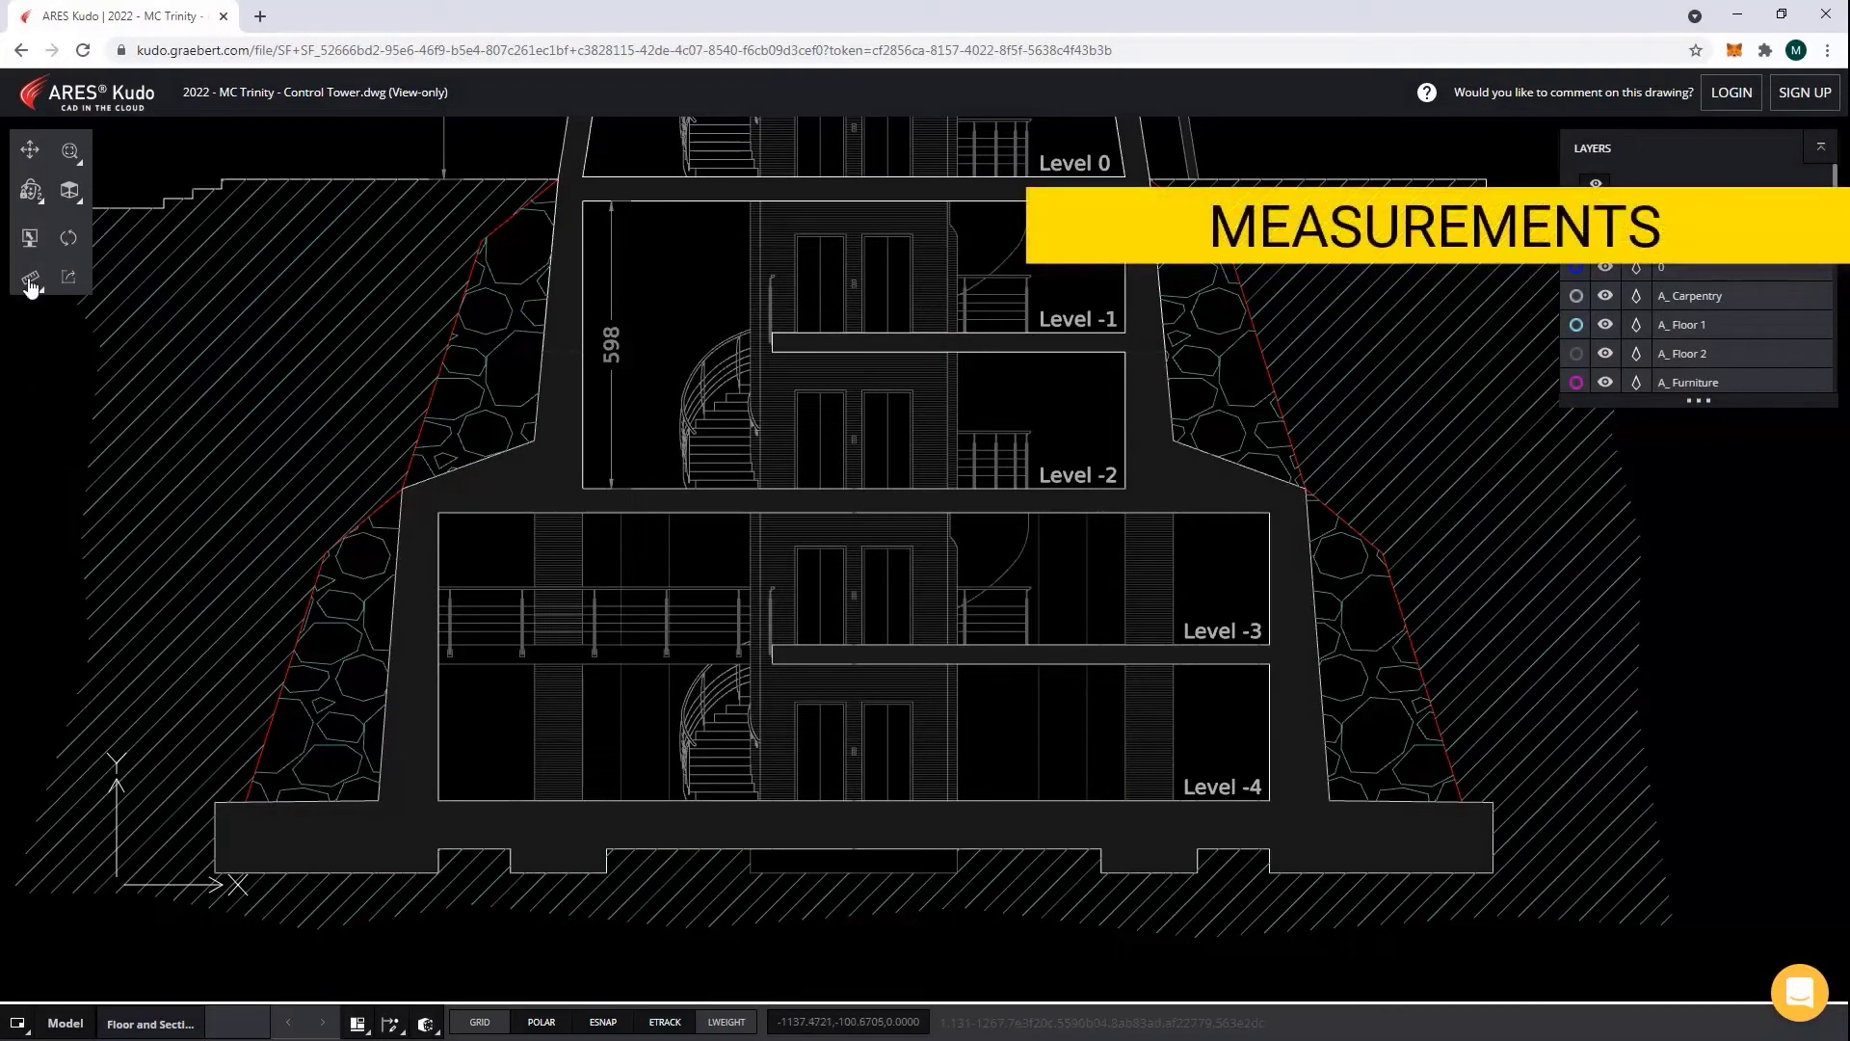
Step: Measure the distance between the upper and lower inner corners of the Level -2 room's right wall
click(30, 280)
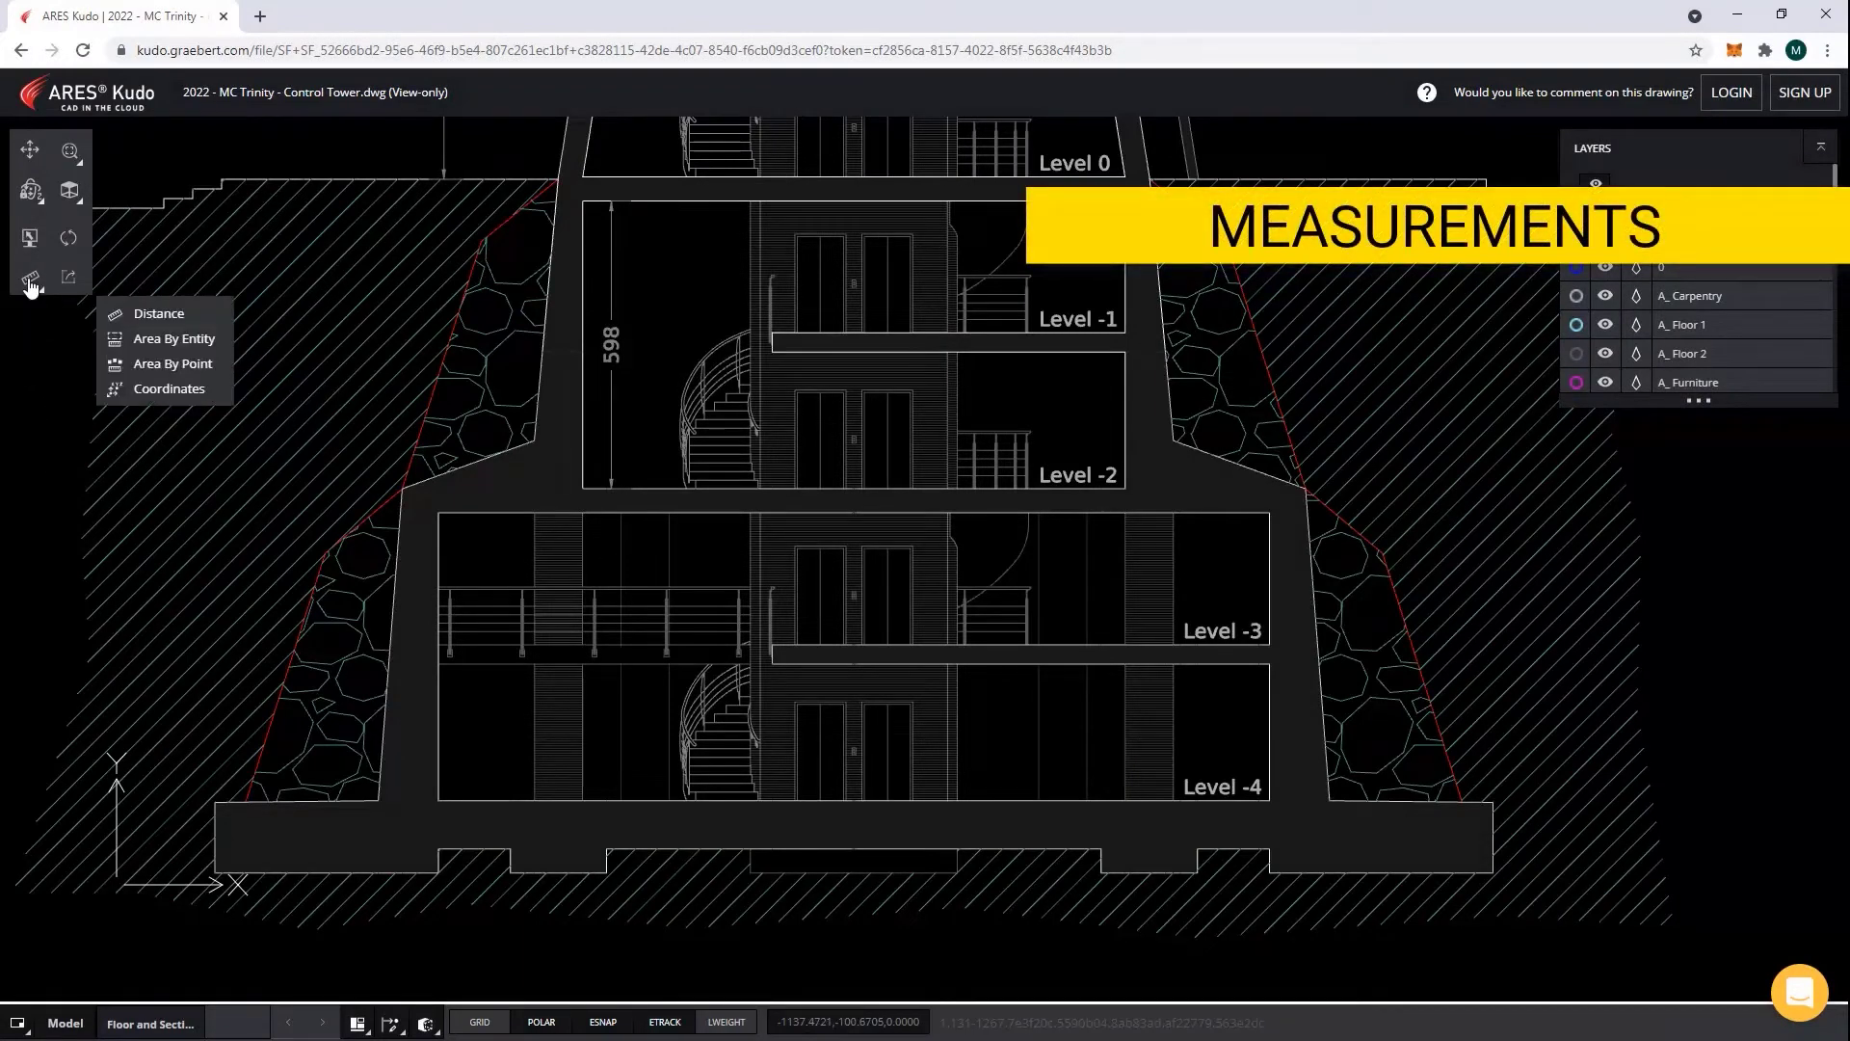
click(149, 315)
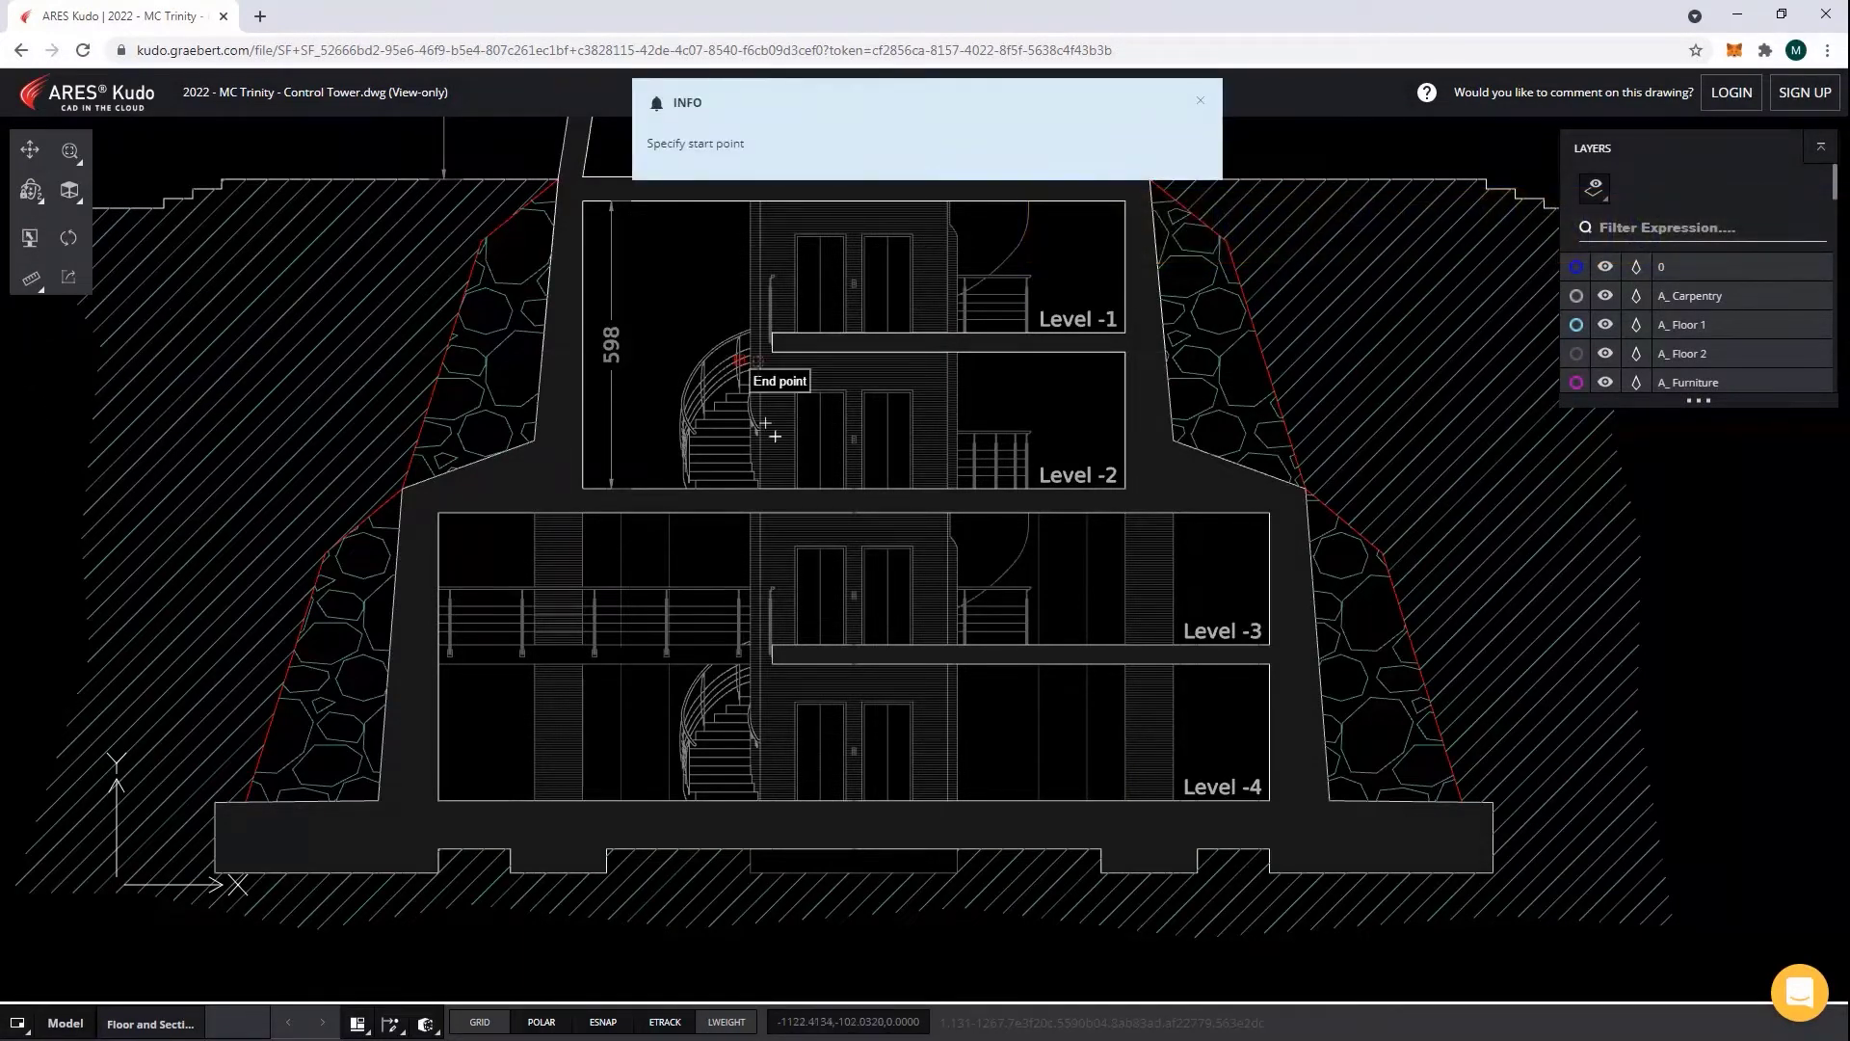
scroll(1116, 418, up, 5)
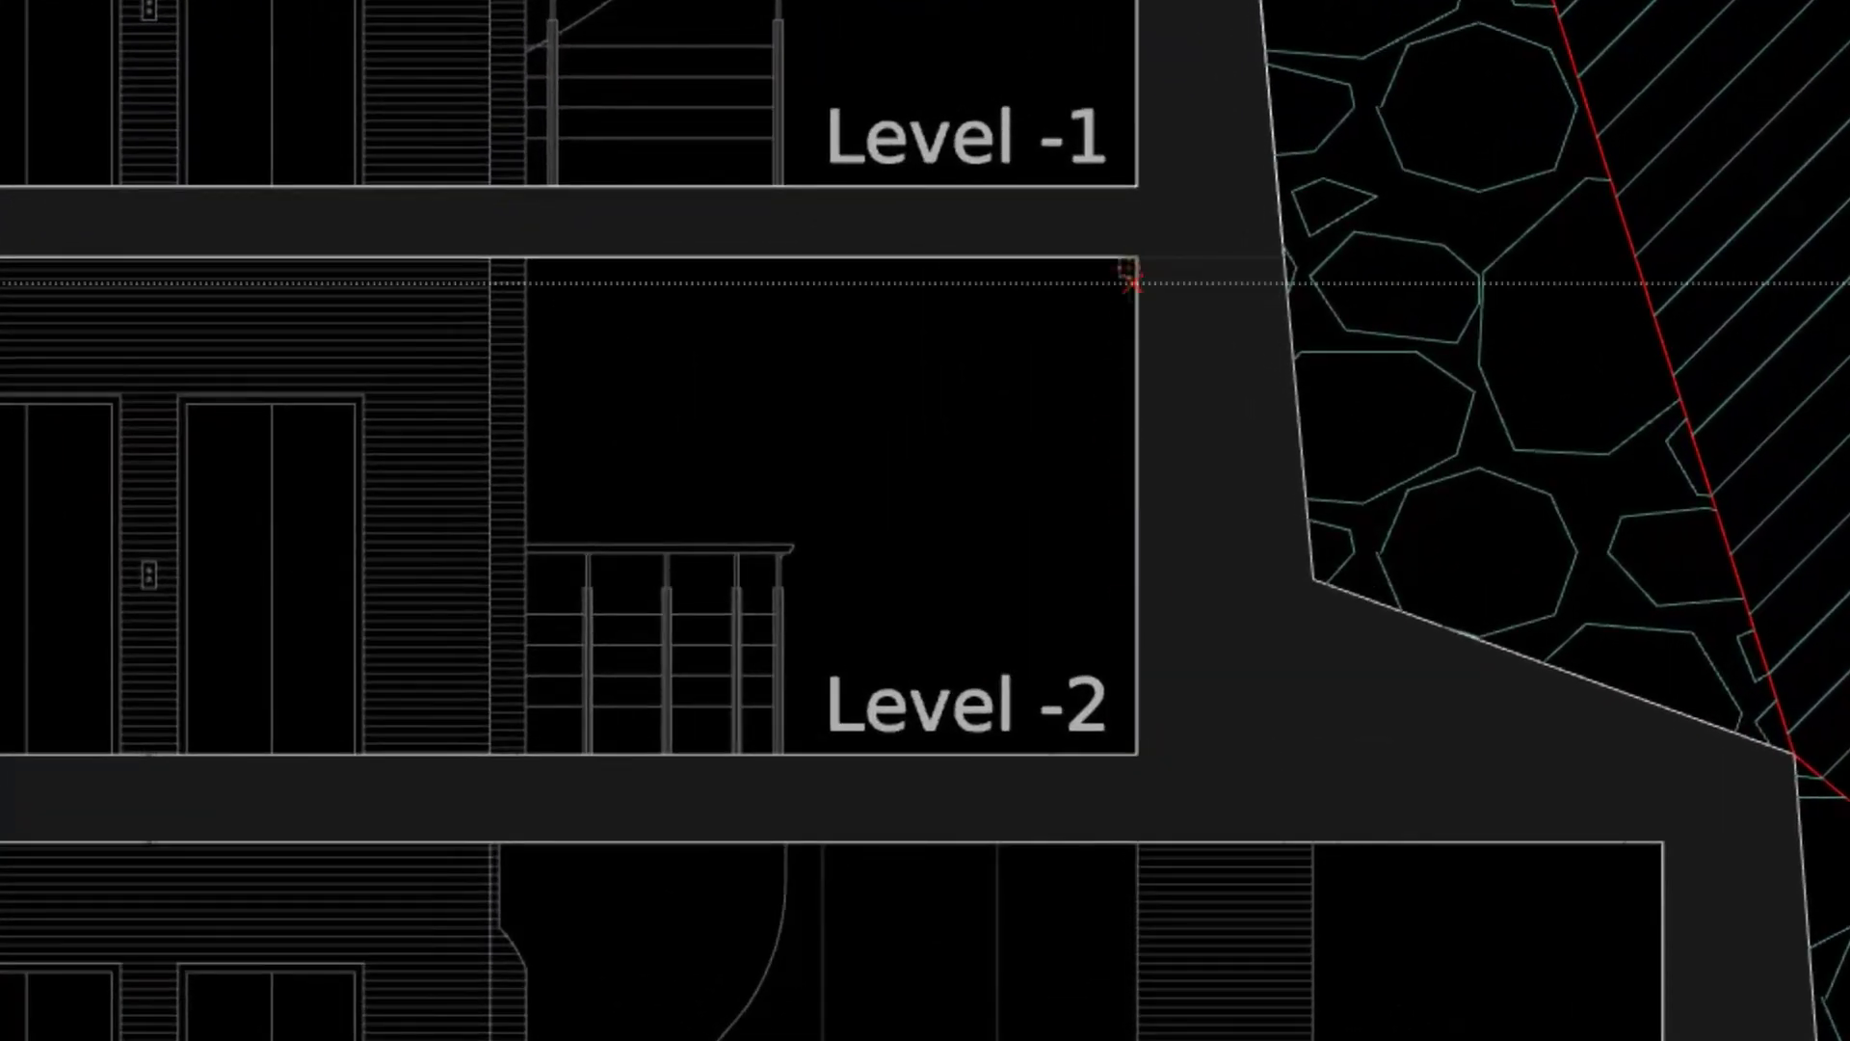
click(1136, 256)
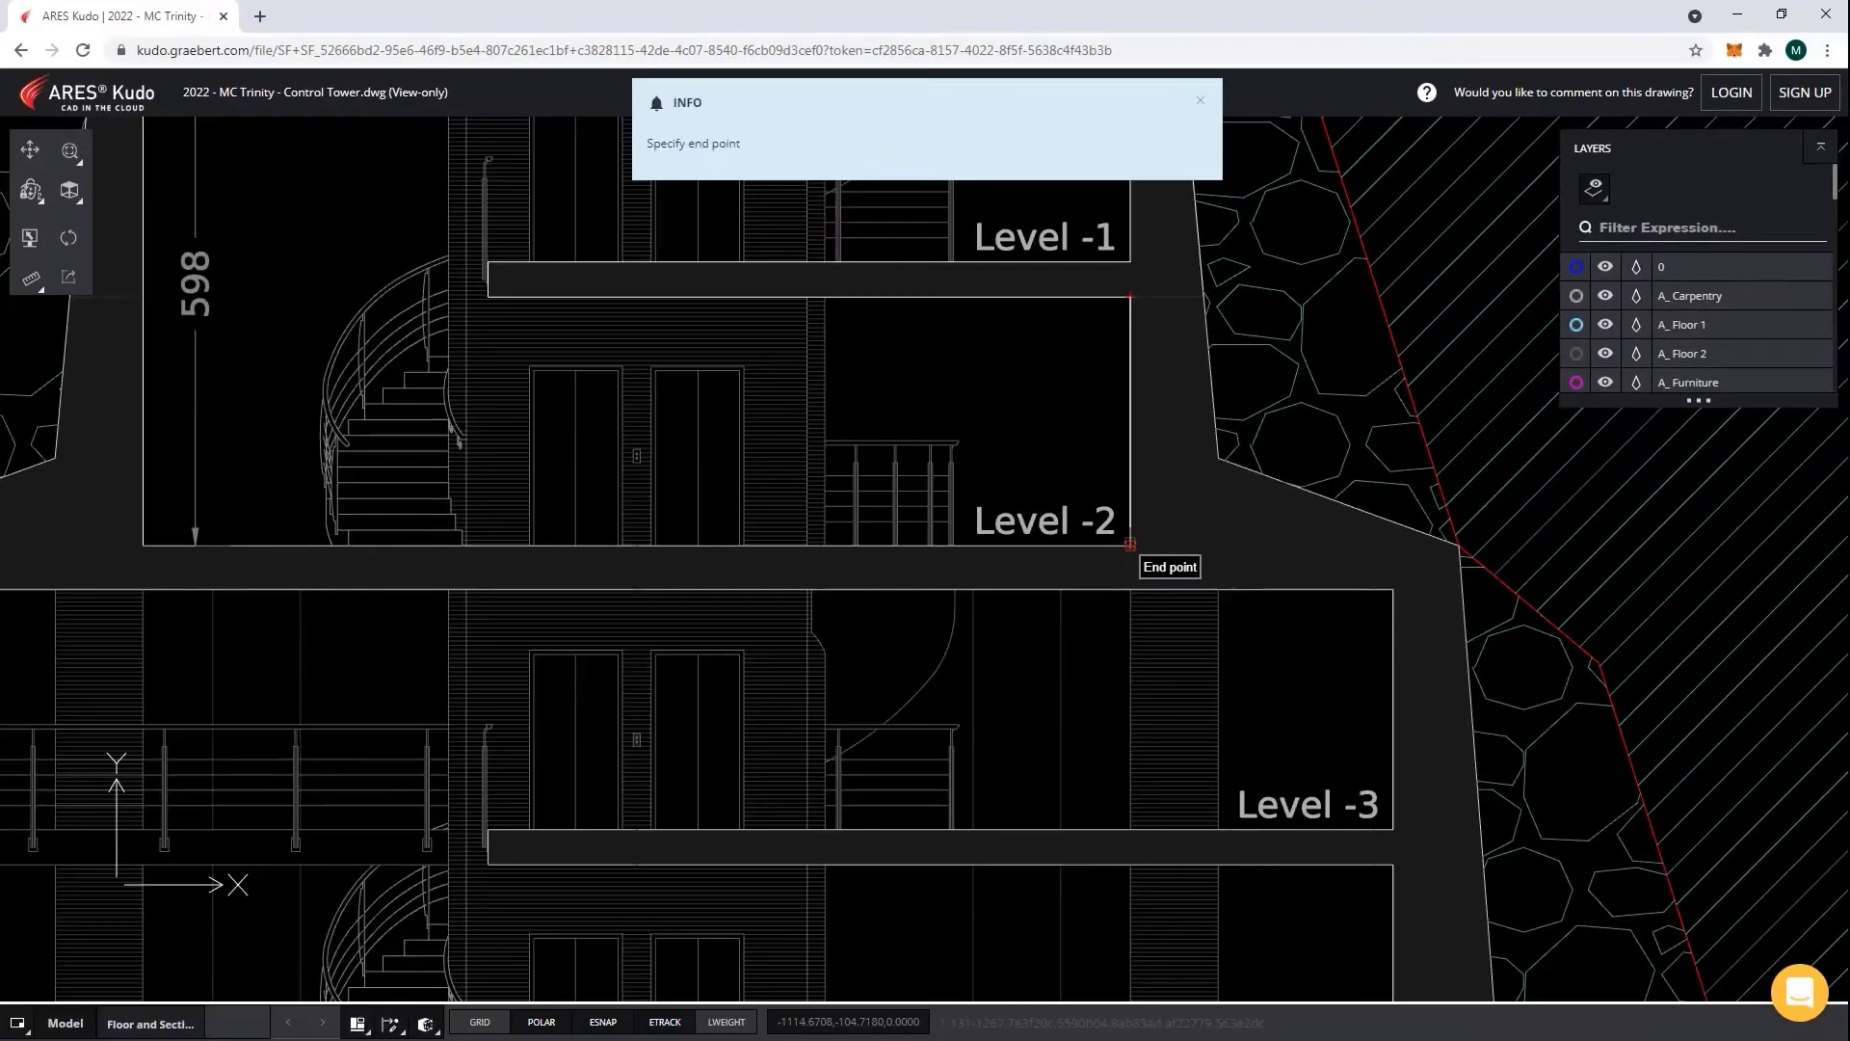
click(1136, 754)
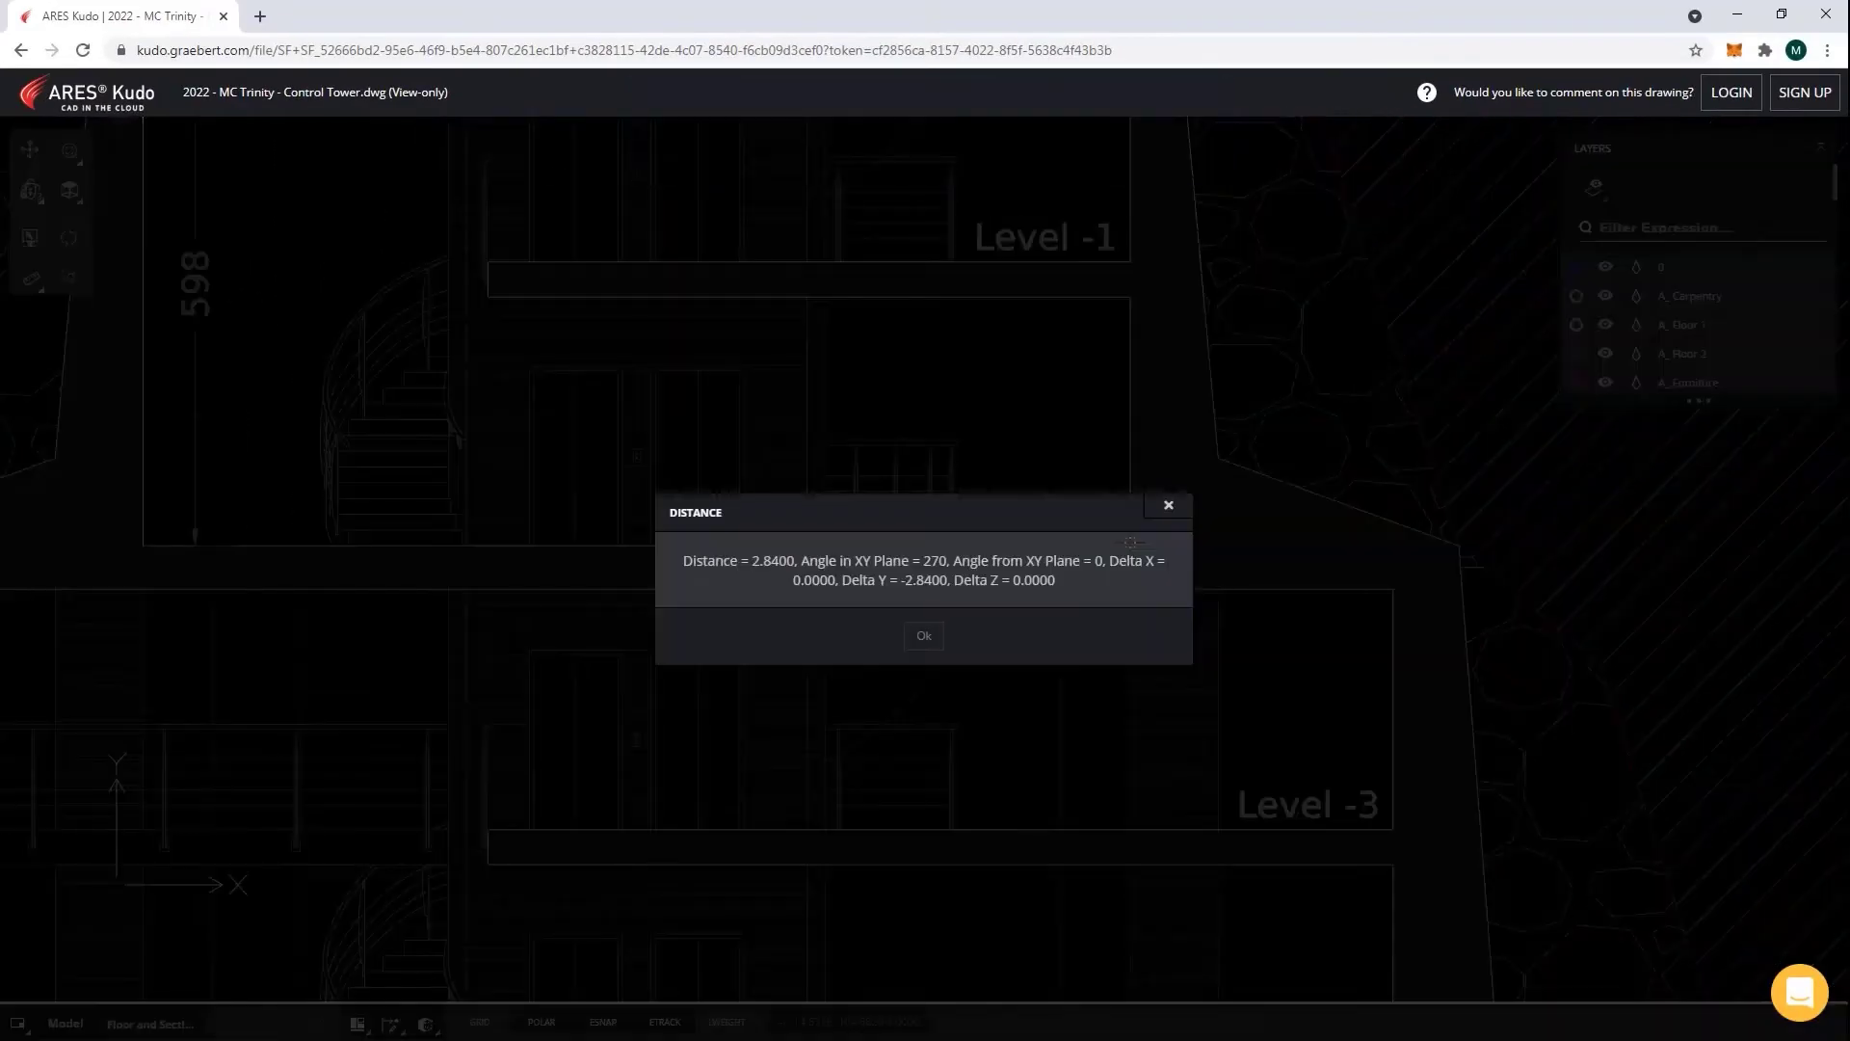
click(923, 637)
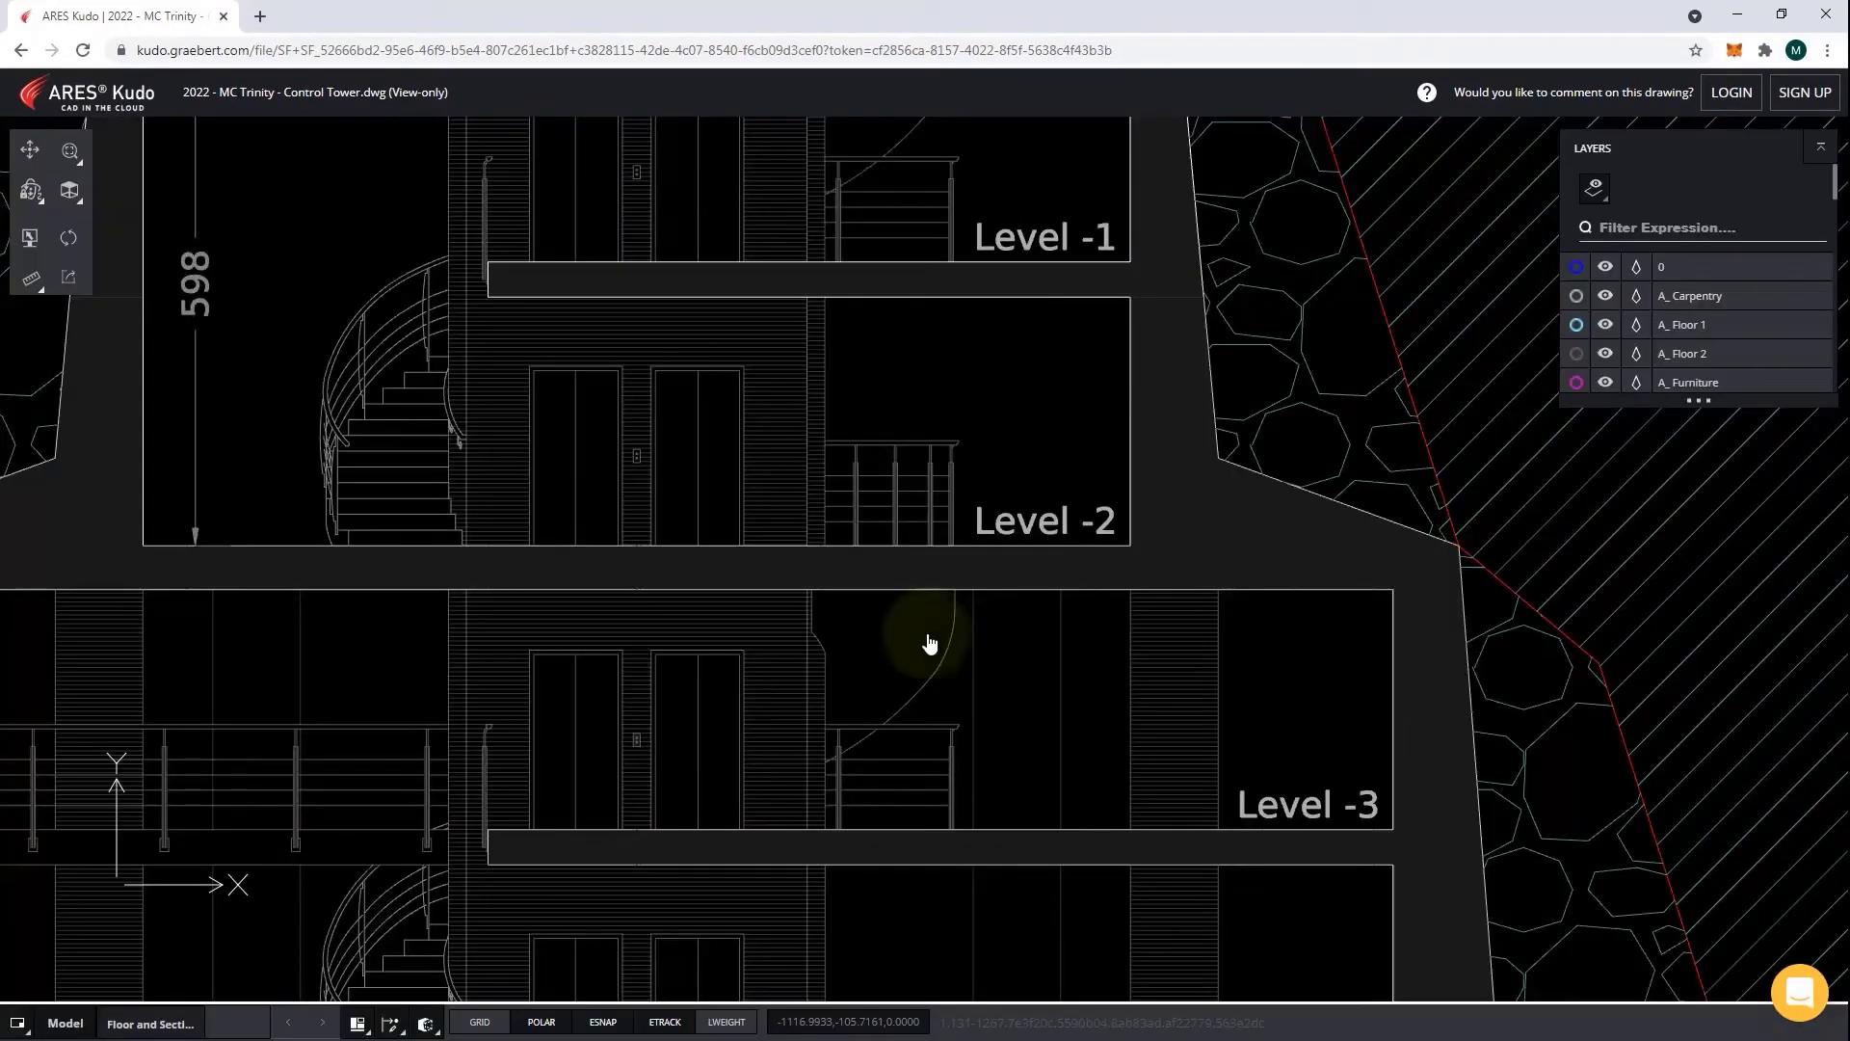
Step: Measure the area of the left elevator door on Level -2 by picking its four corners
click(43, 291)
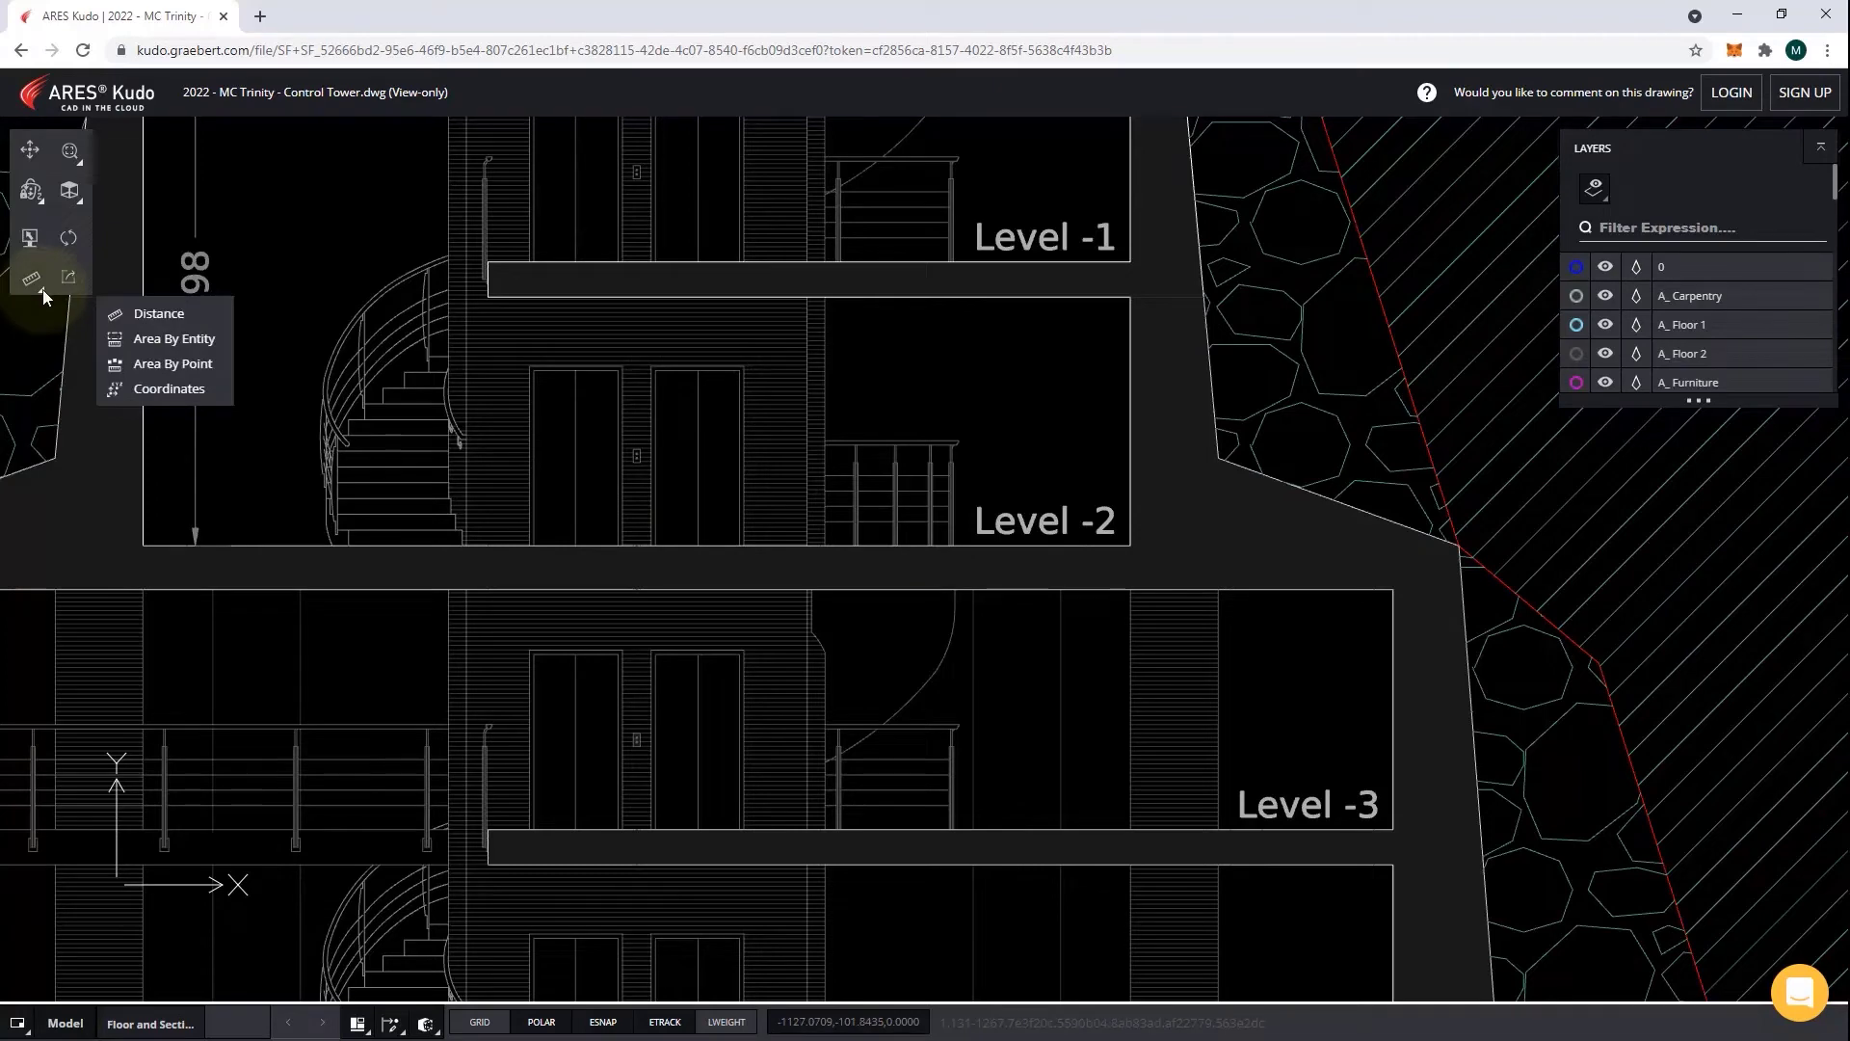
click(154, 364)
scroll(560, 397, up, 5)
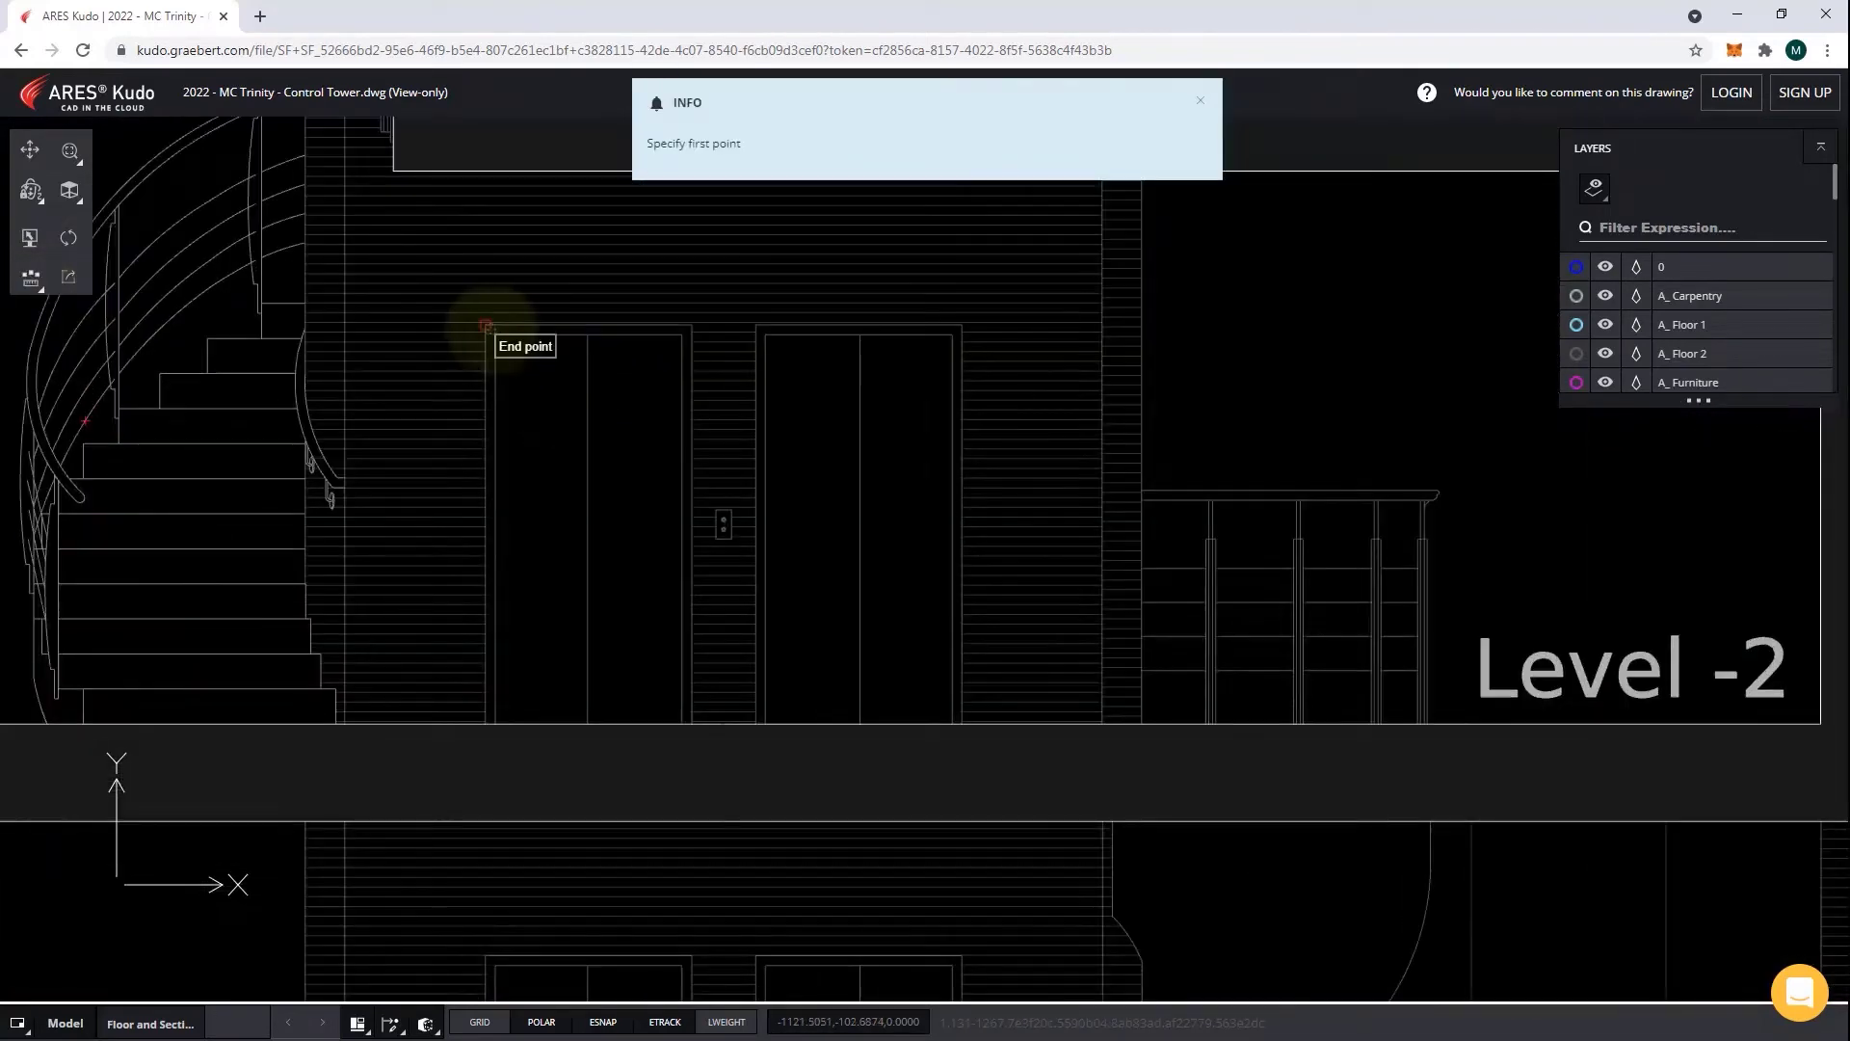
click(486, 326)
click(687, 327)
click(686, 723)
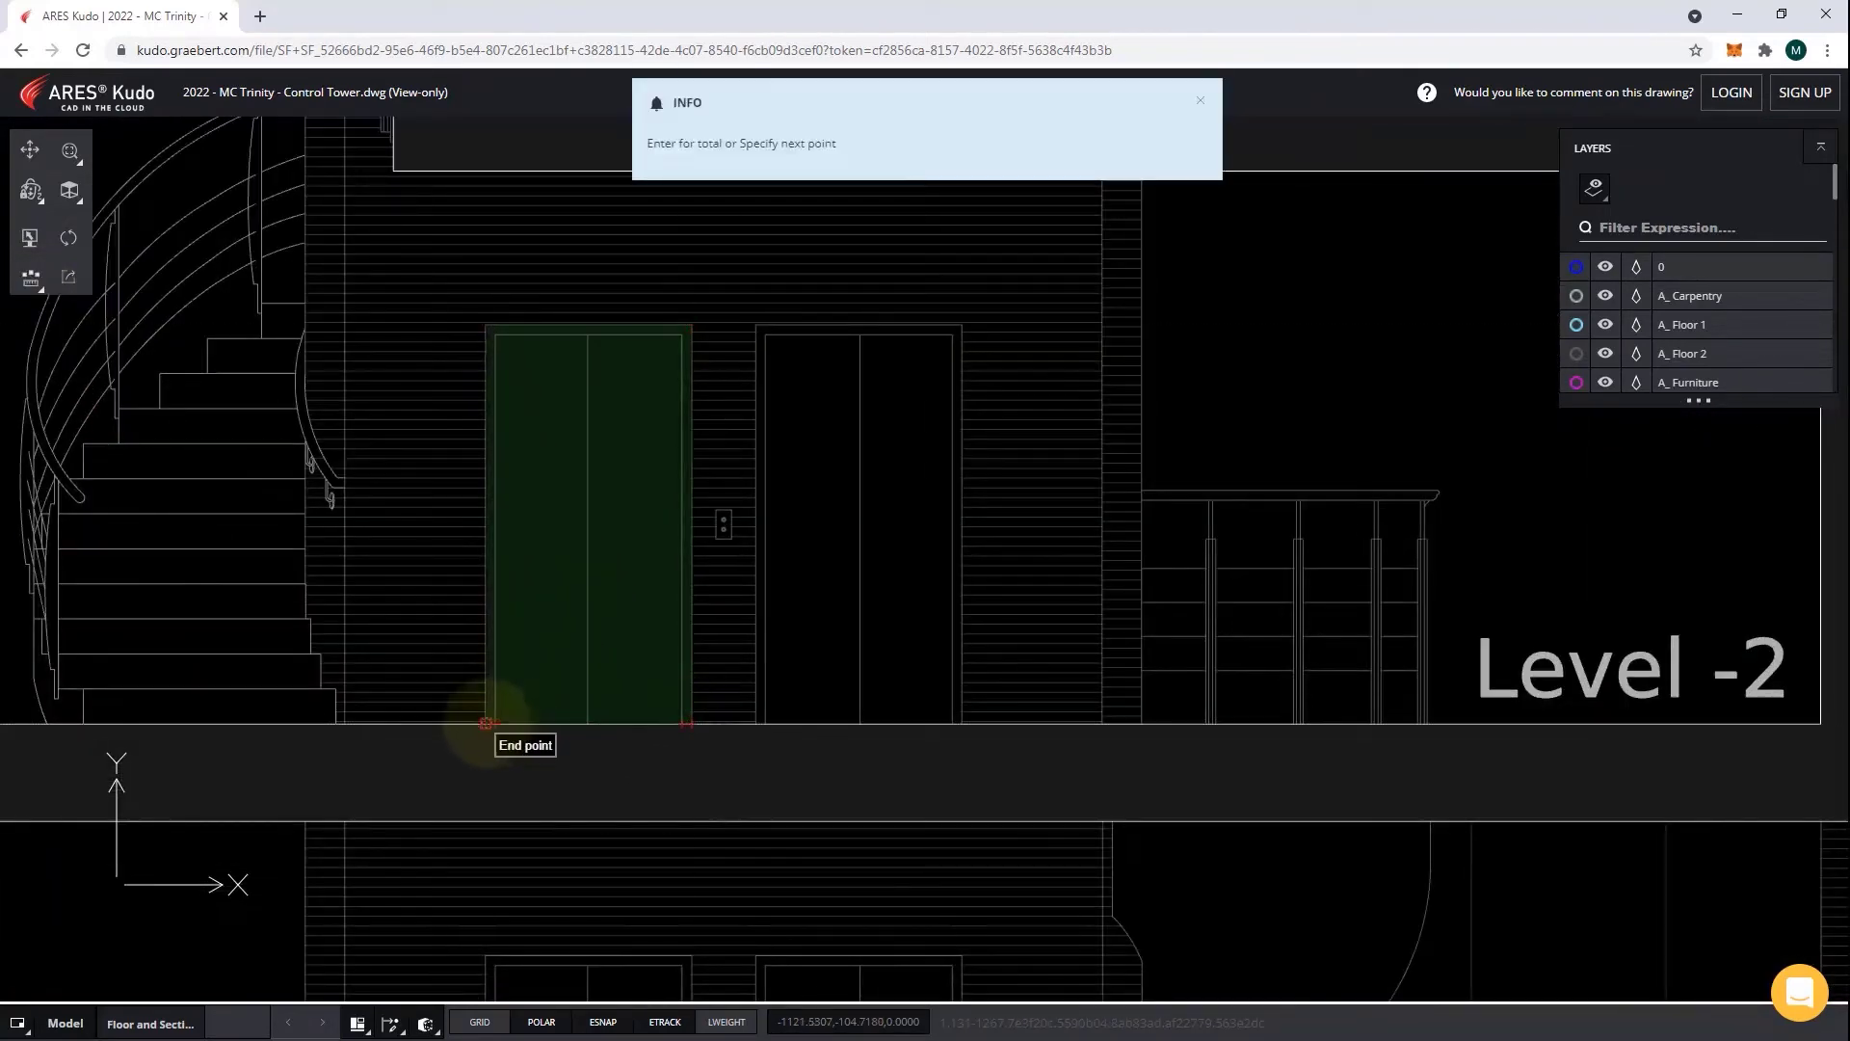
click(484, 723)
key(Return)
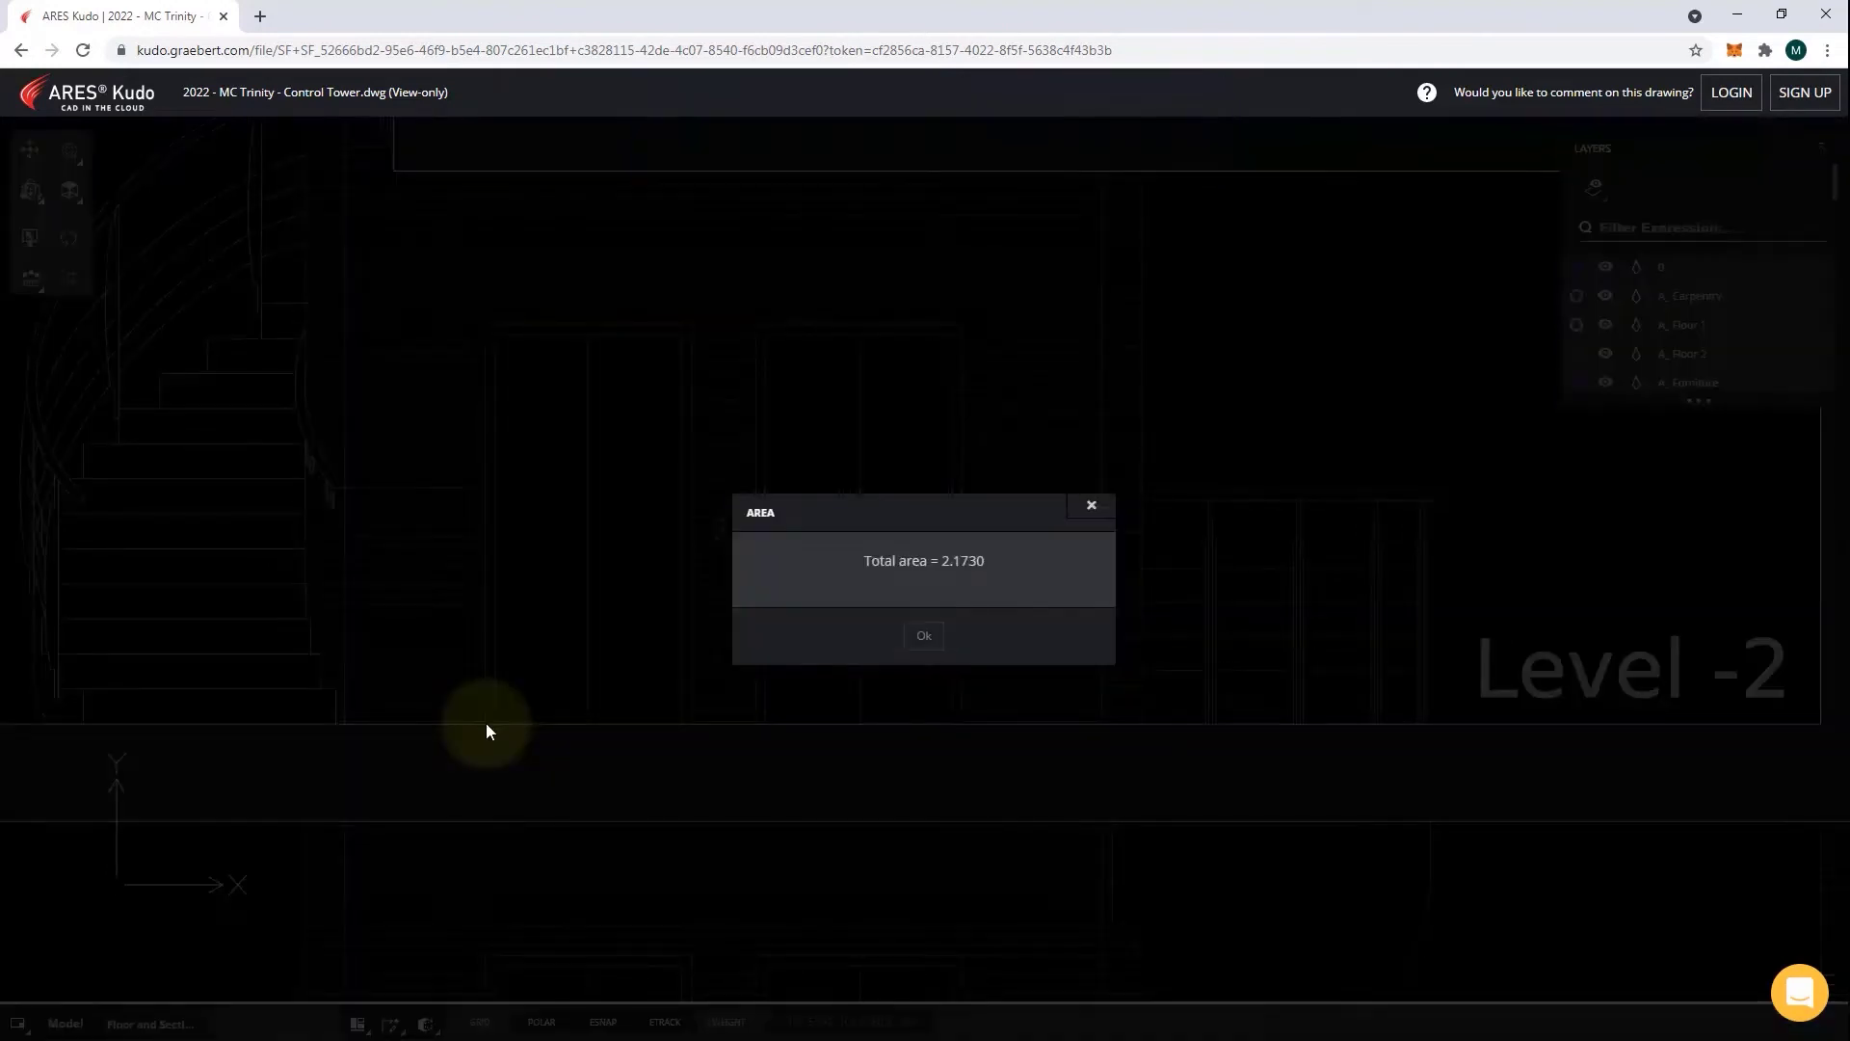
click(923, 637)
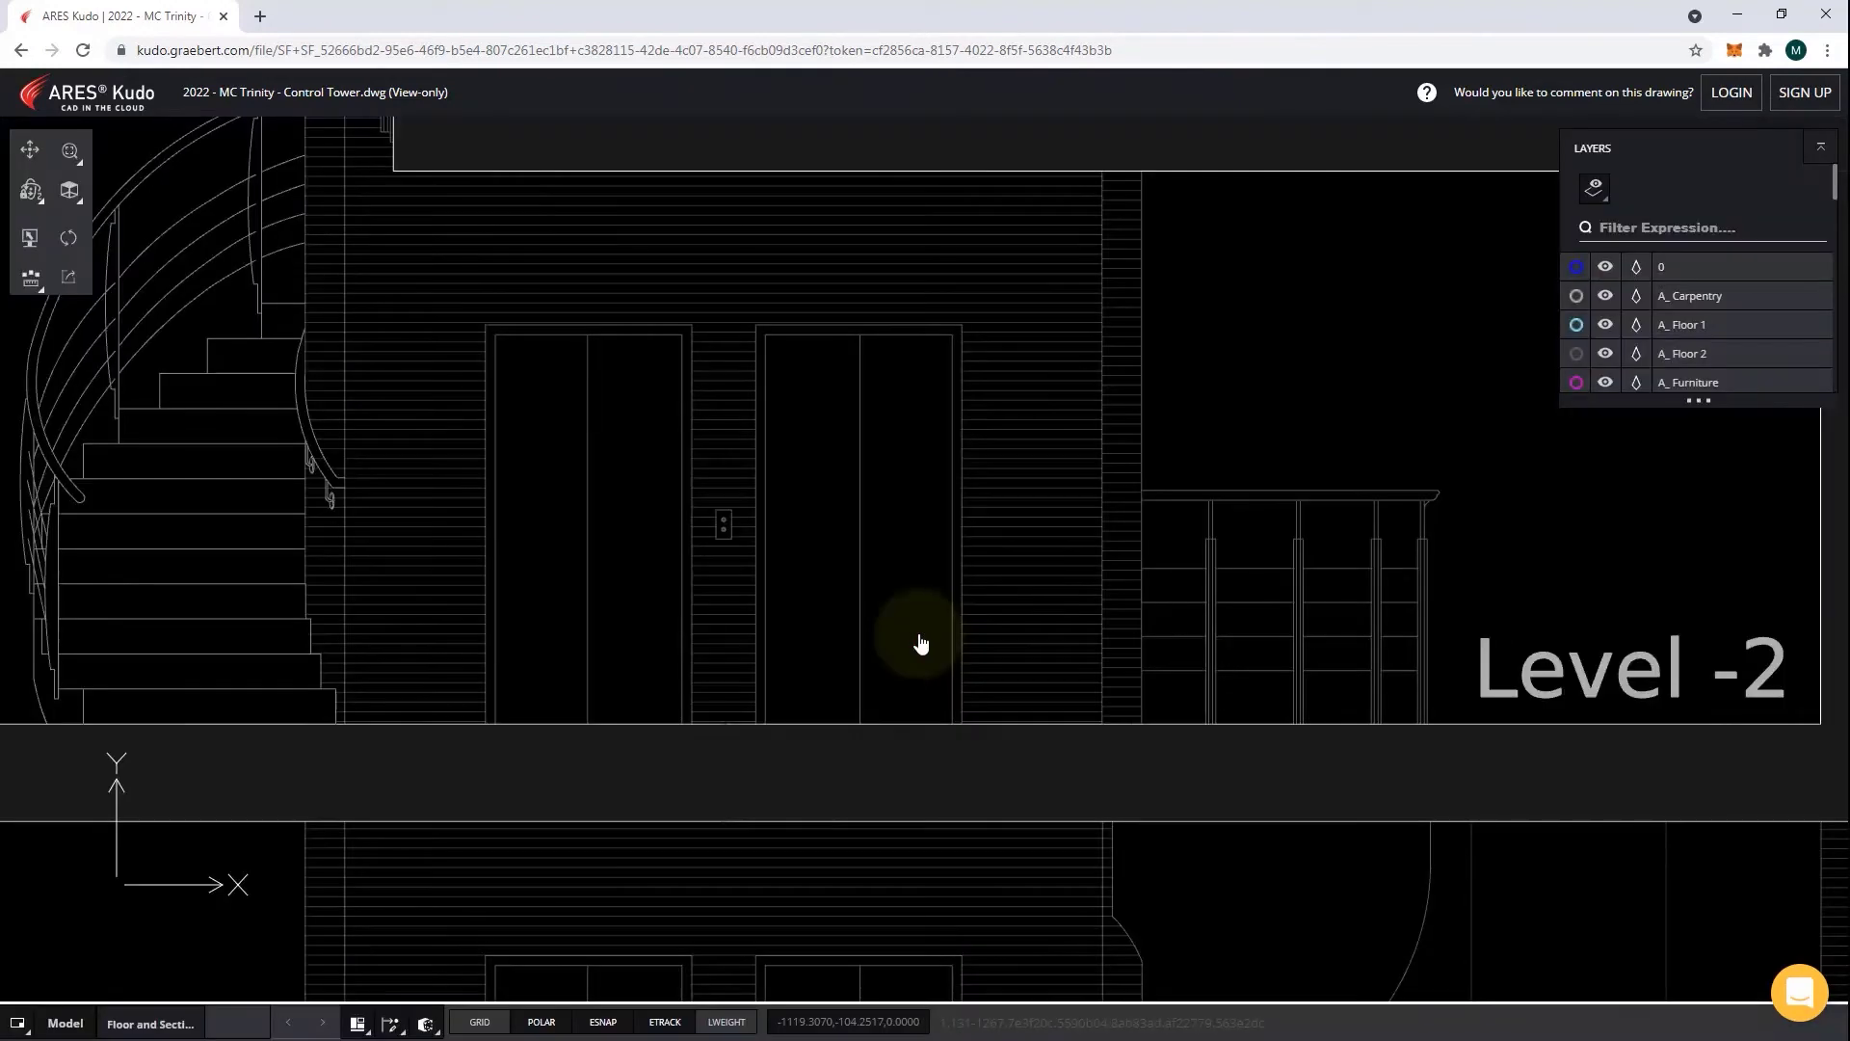
Step: Check the coordinates of the end point at the base of the Level -2 spiral staircase
click(38, 286)
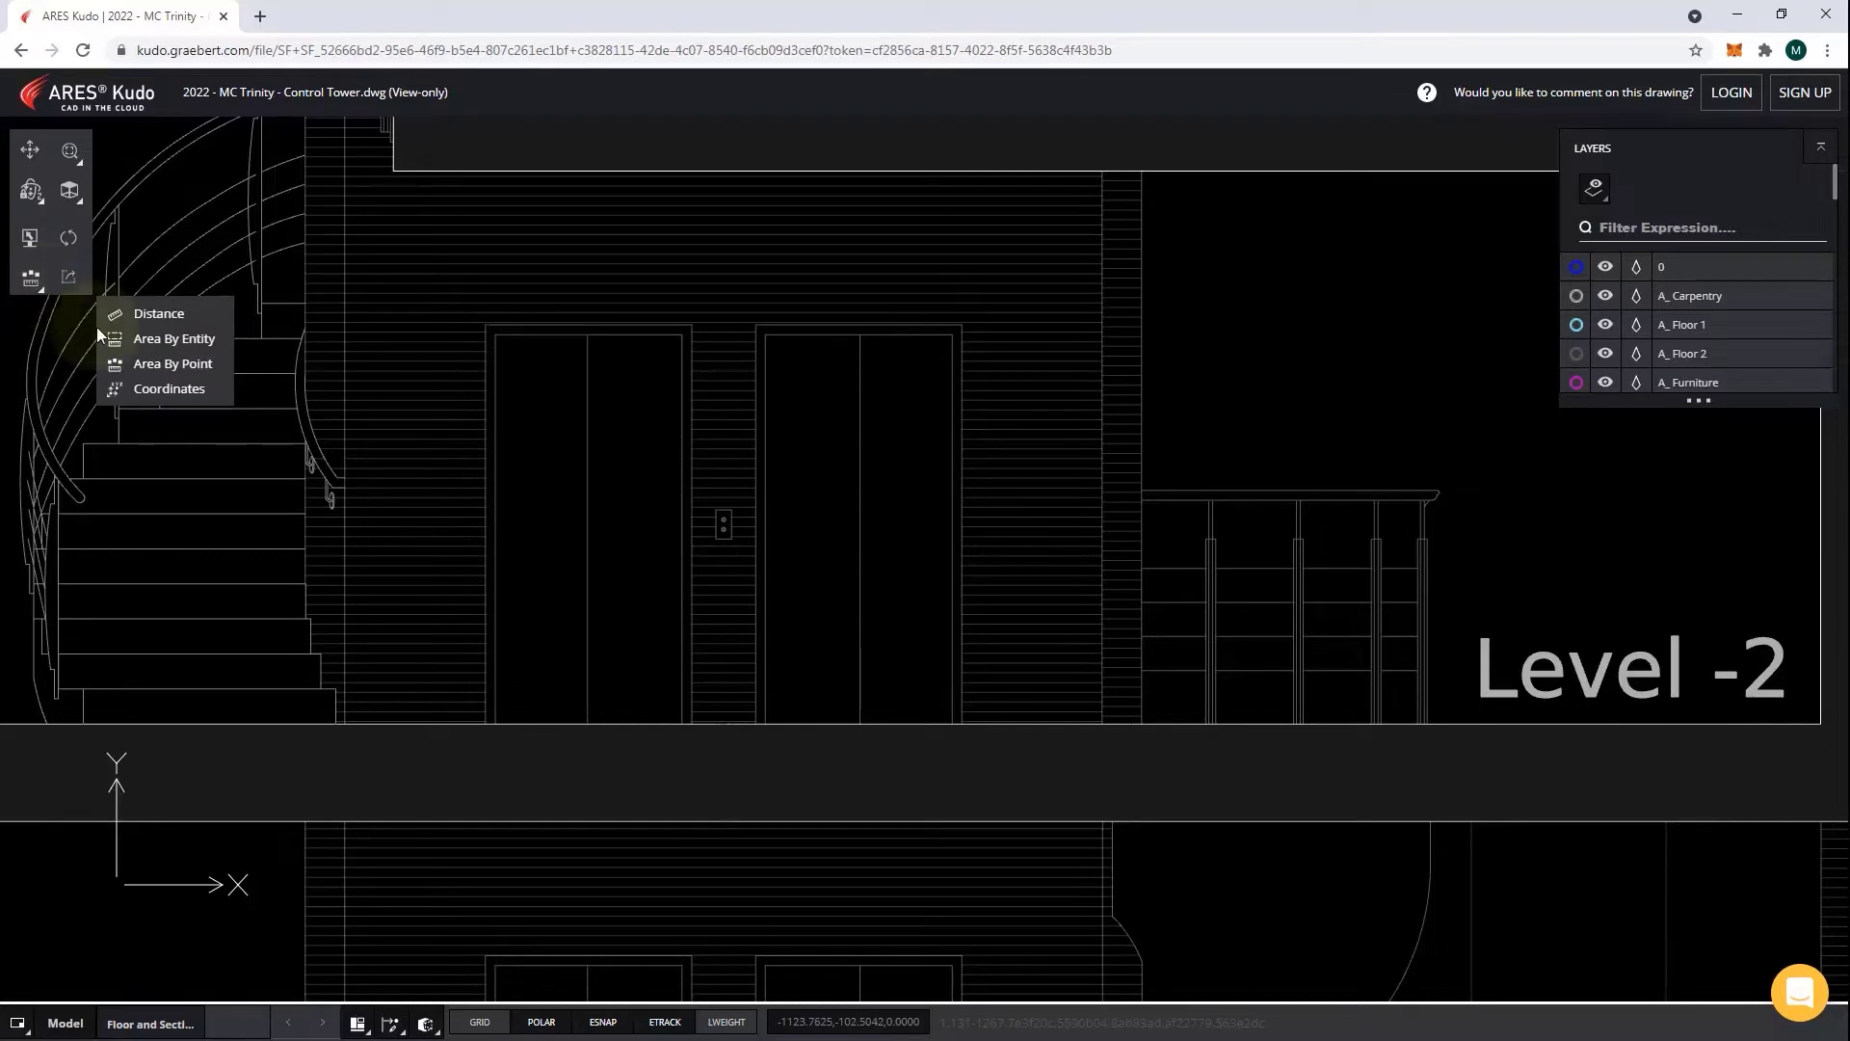
click(166, 388)
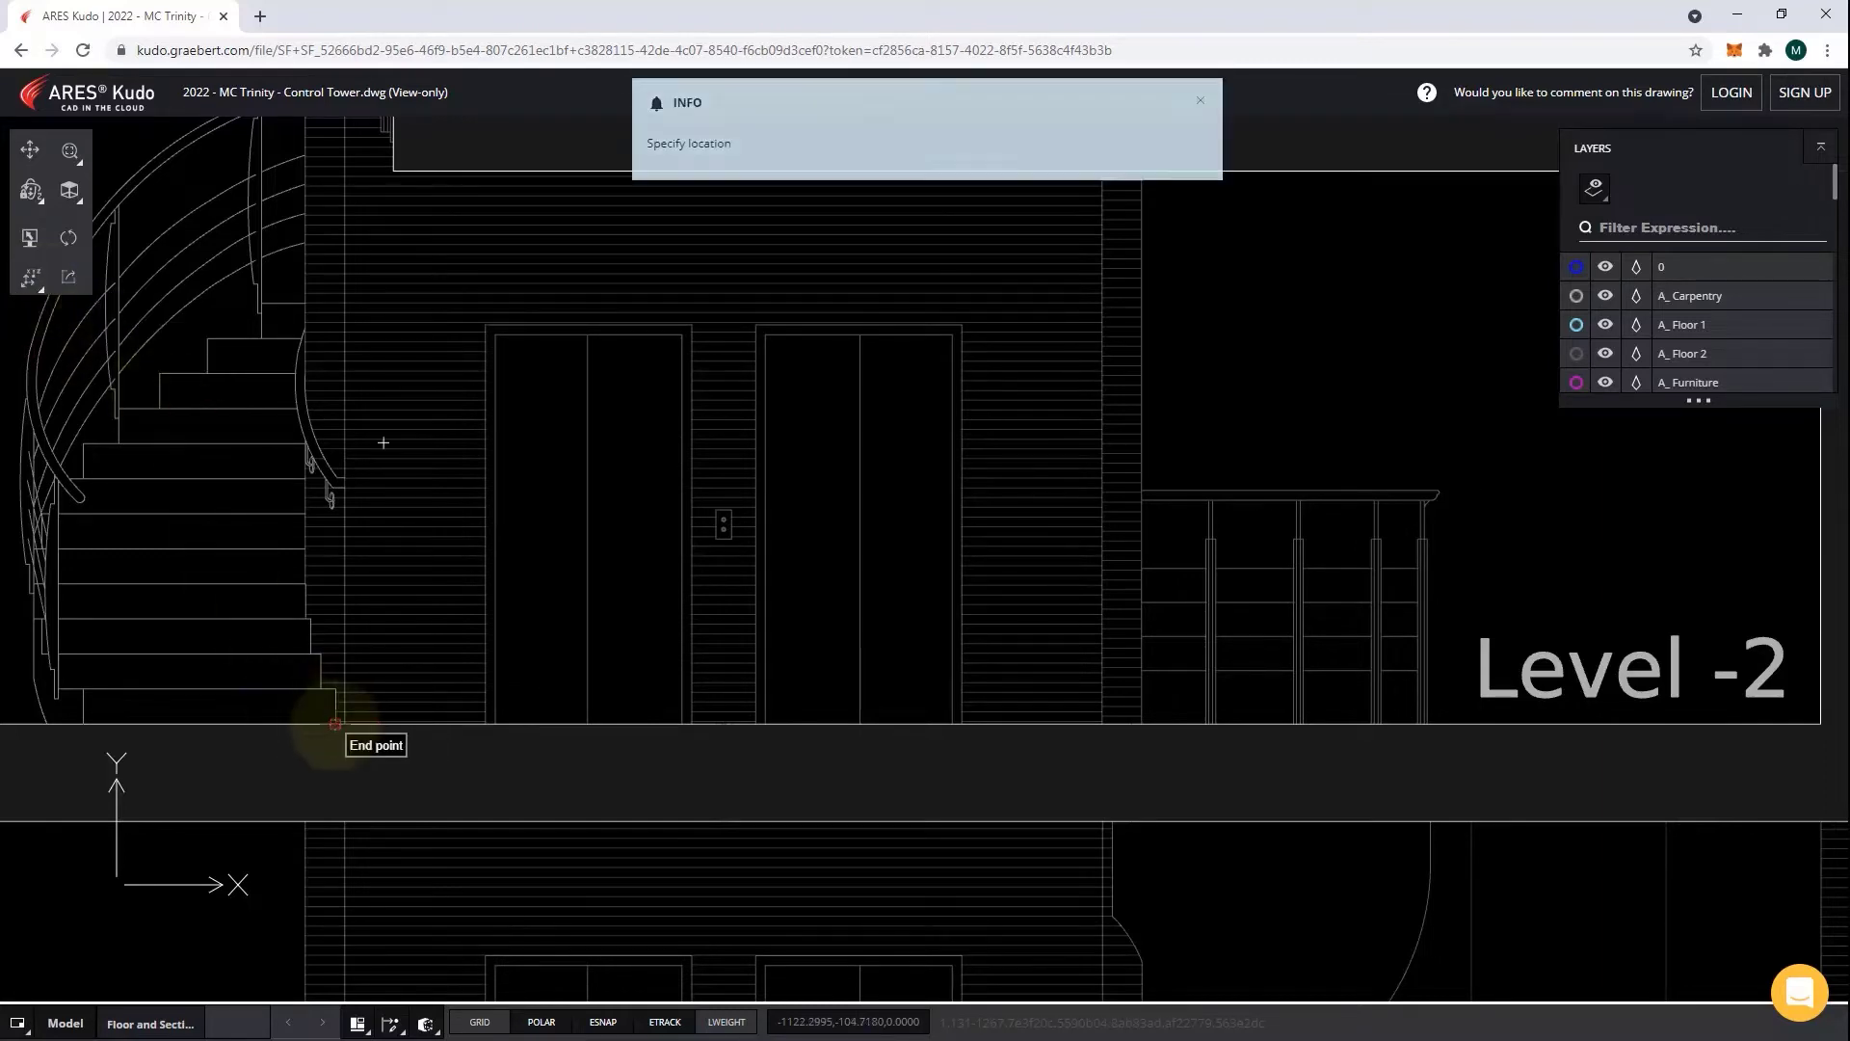
click(335, 724)
click(927, 637)
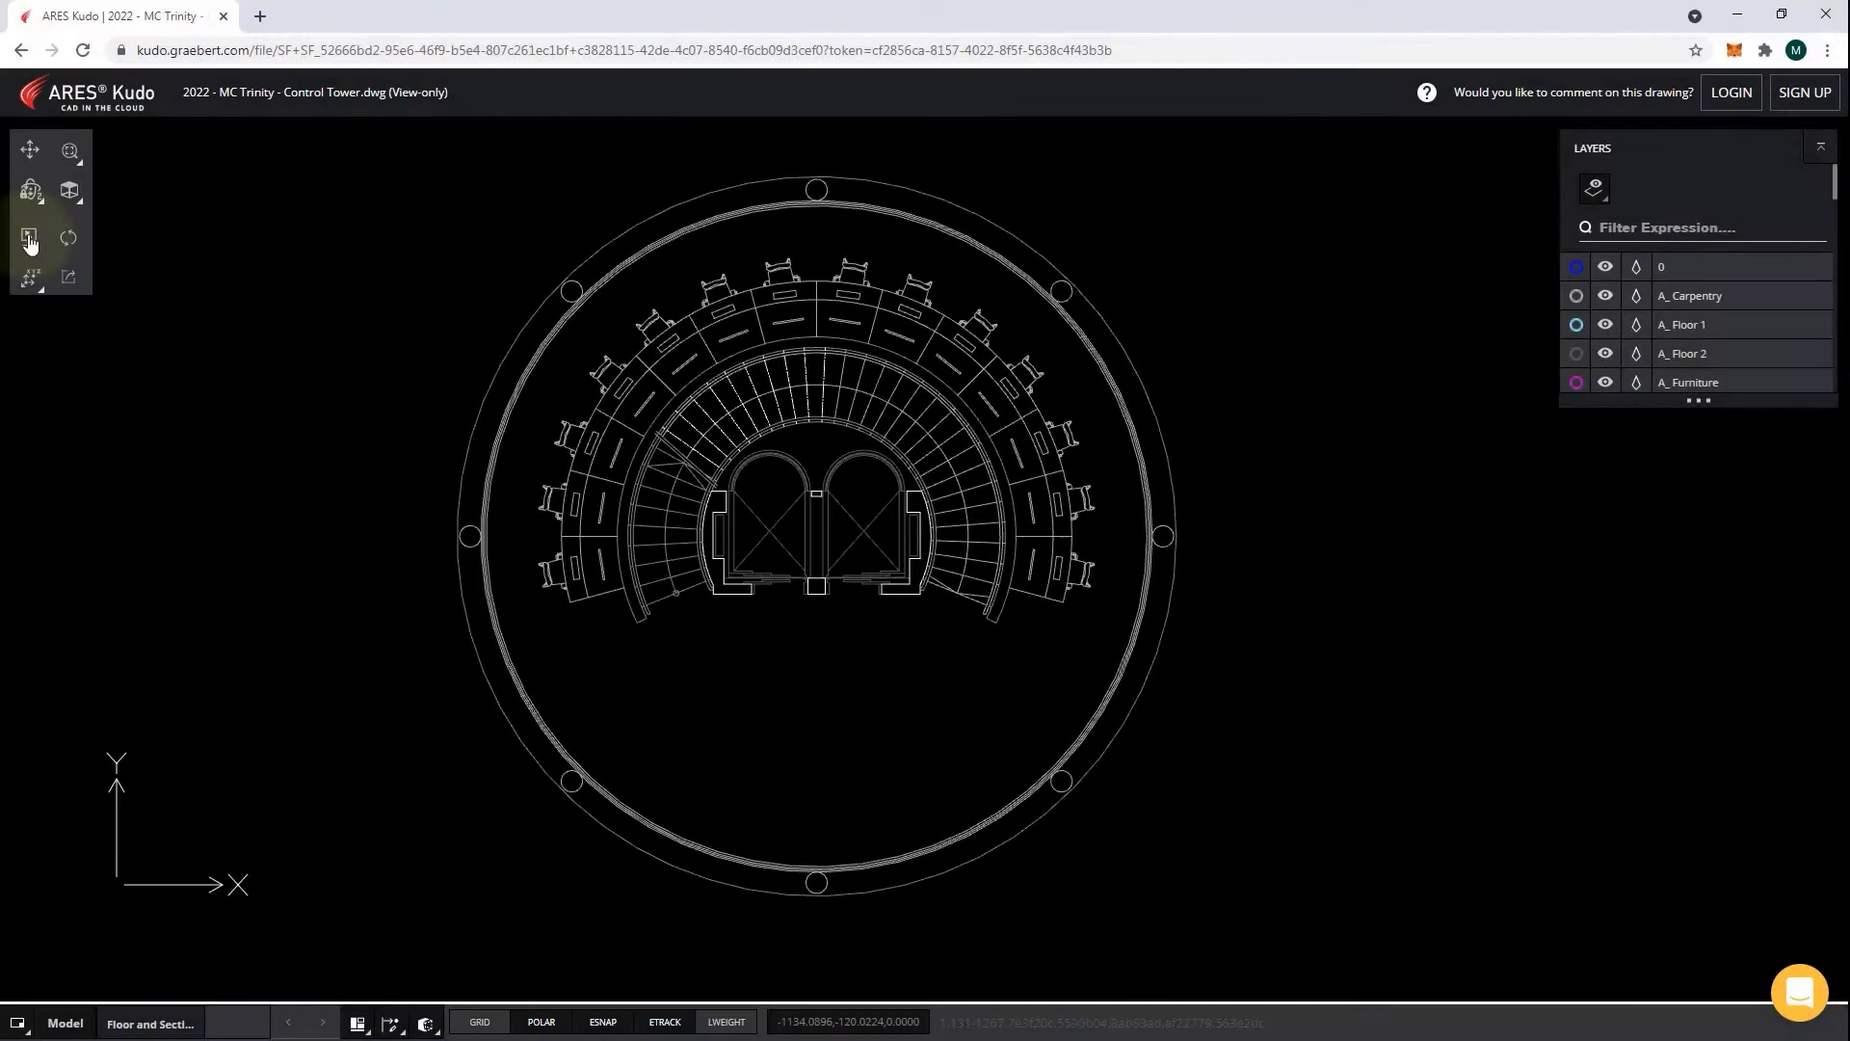
Step: Inspect the properties of the large outer circle in the control room floor plan and clear the selection
click(30, 240)
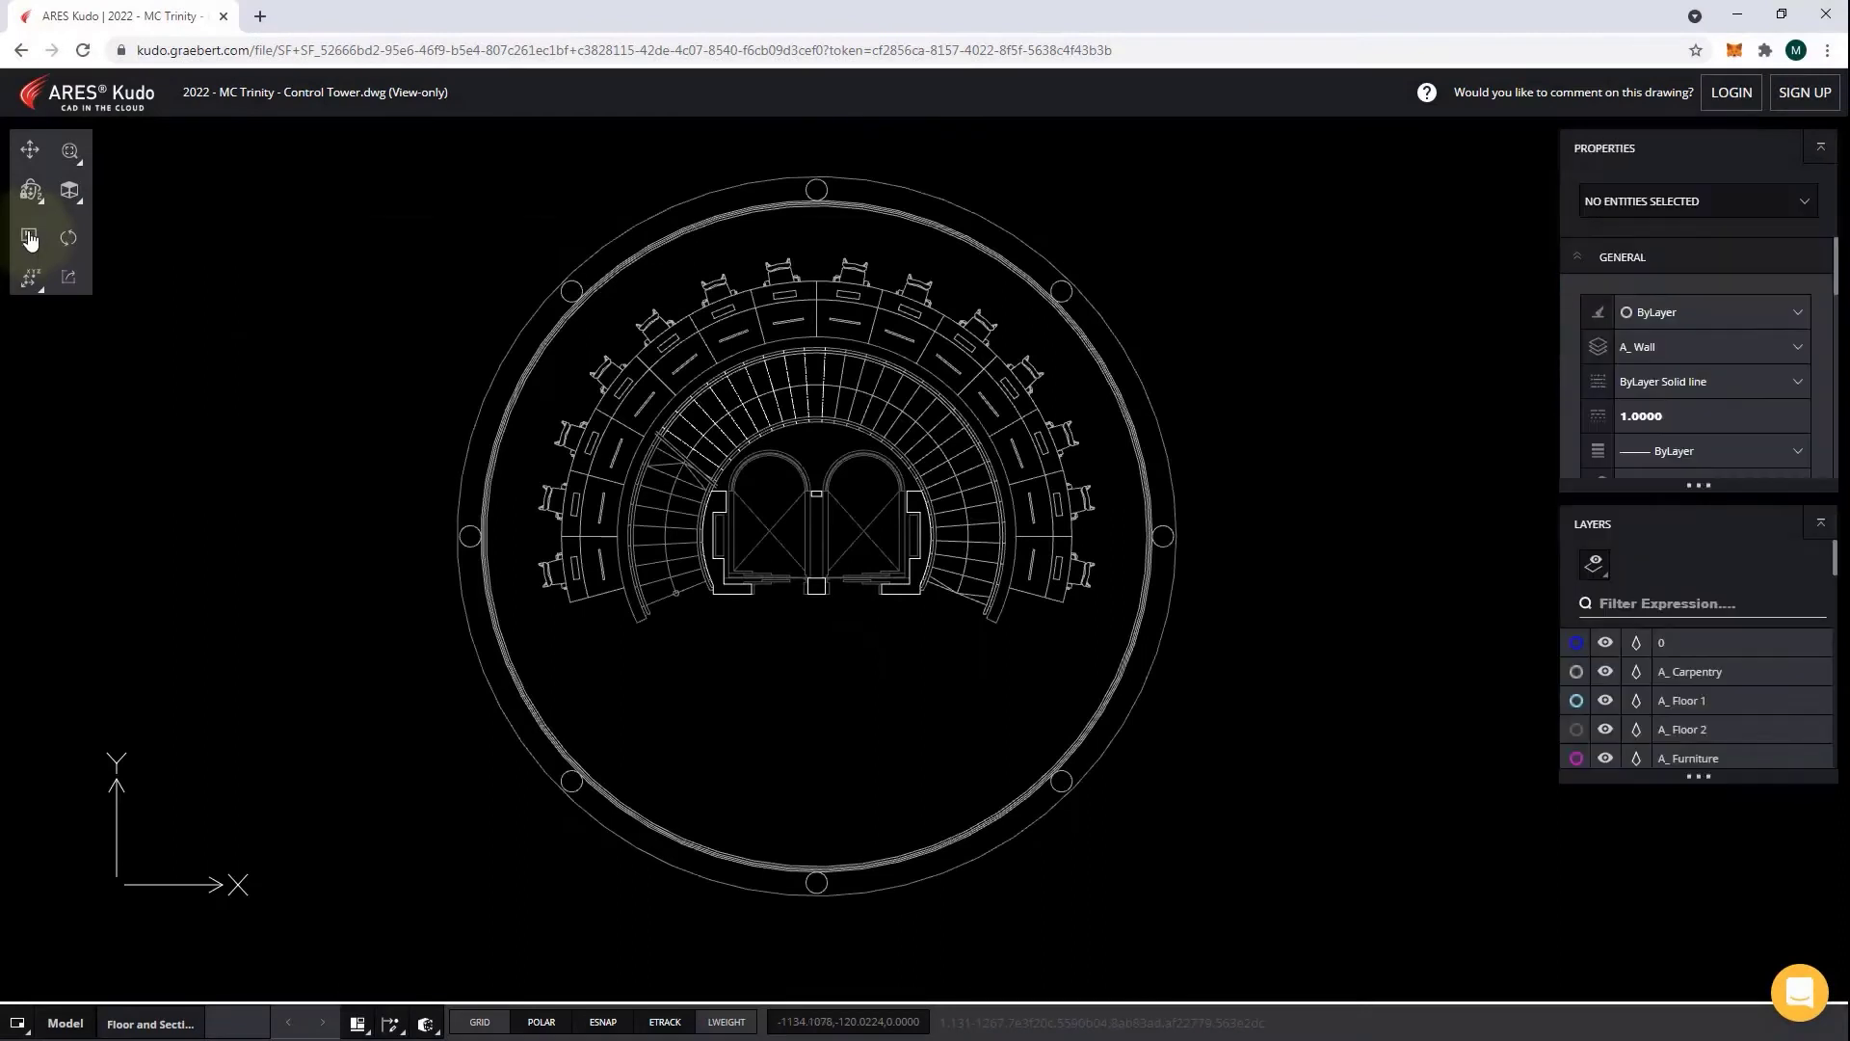
click(920, 192)
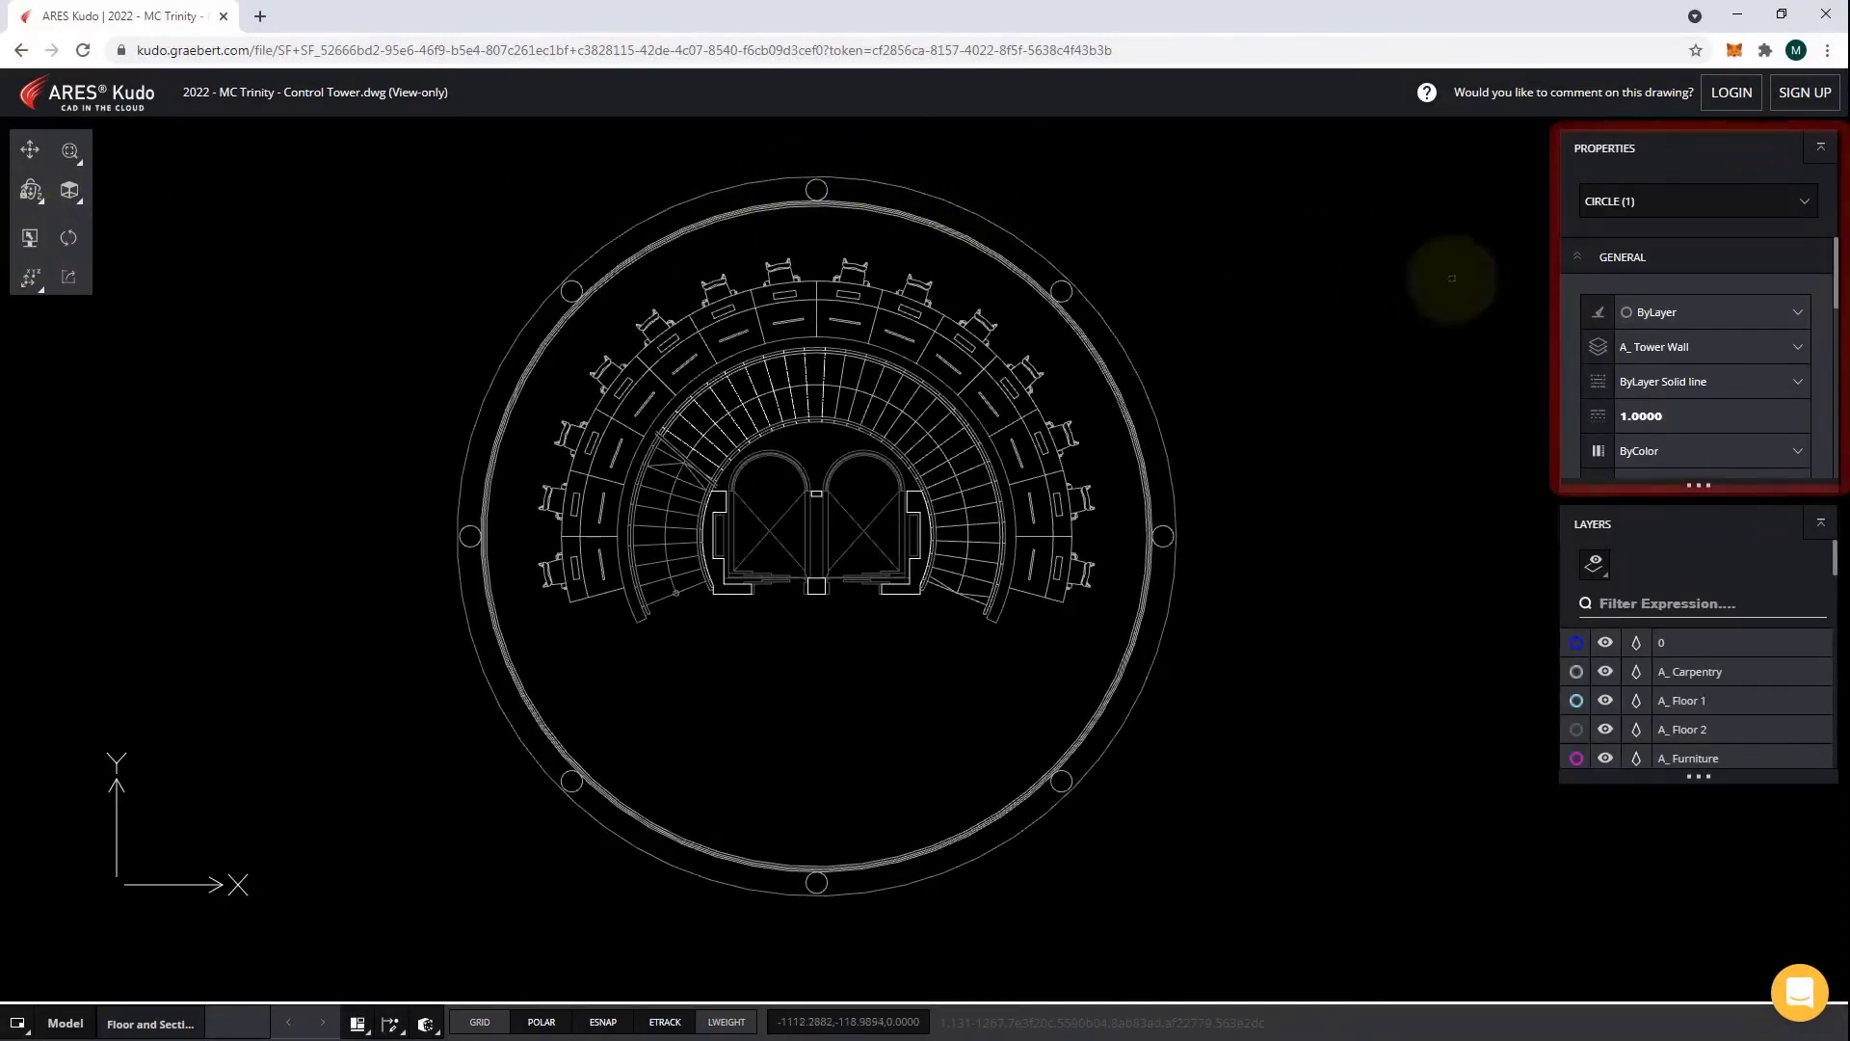
drag(1835, 296, 1835, 457)
click(1231, 468)
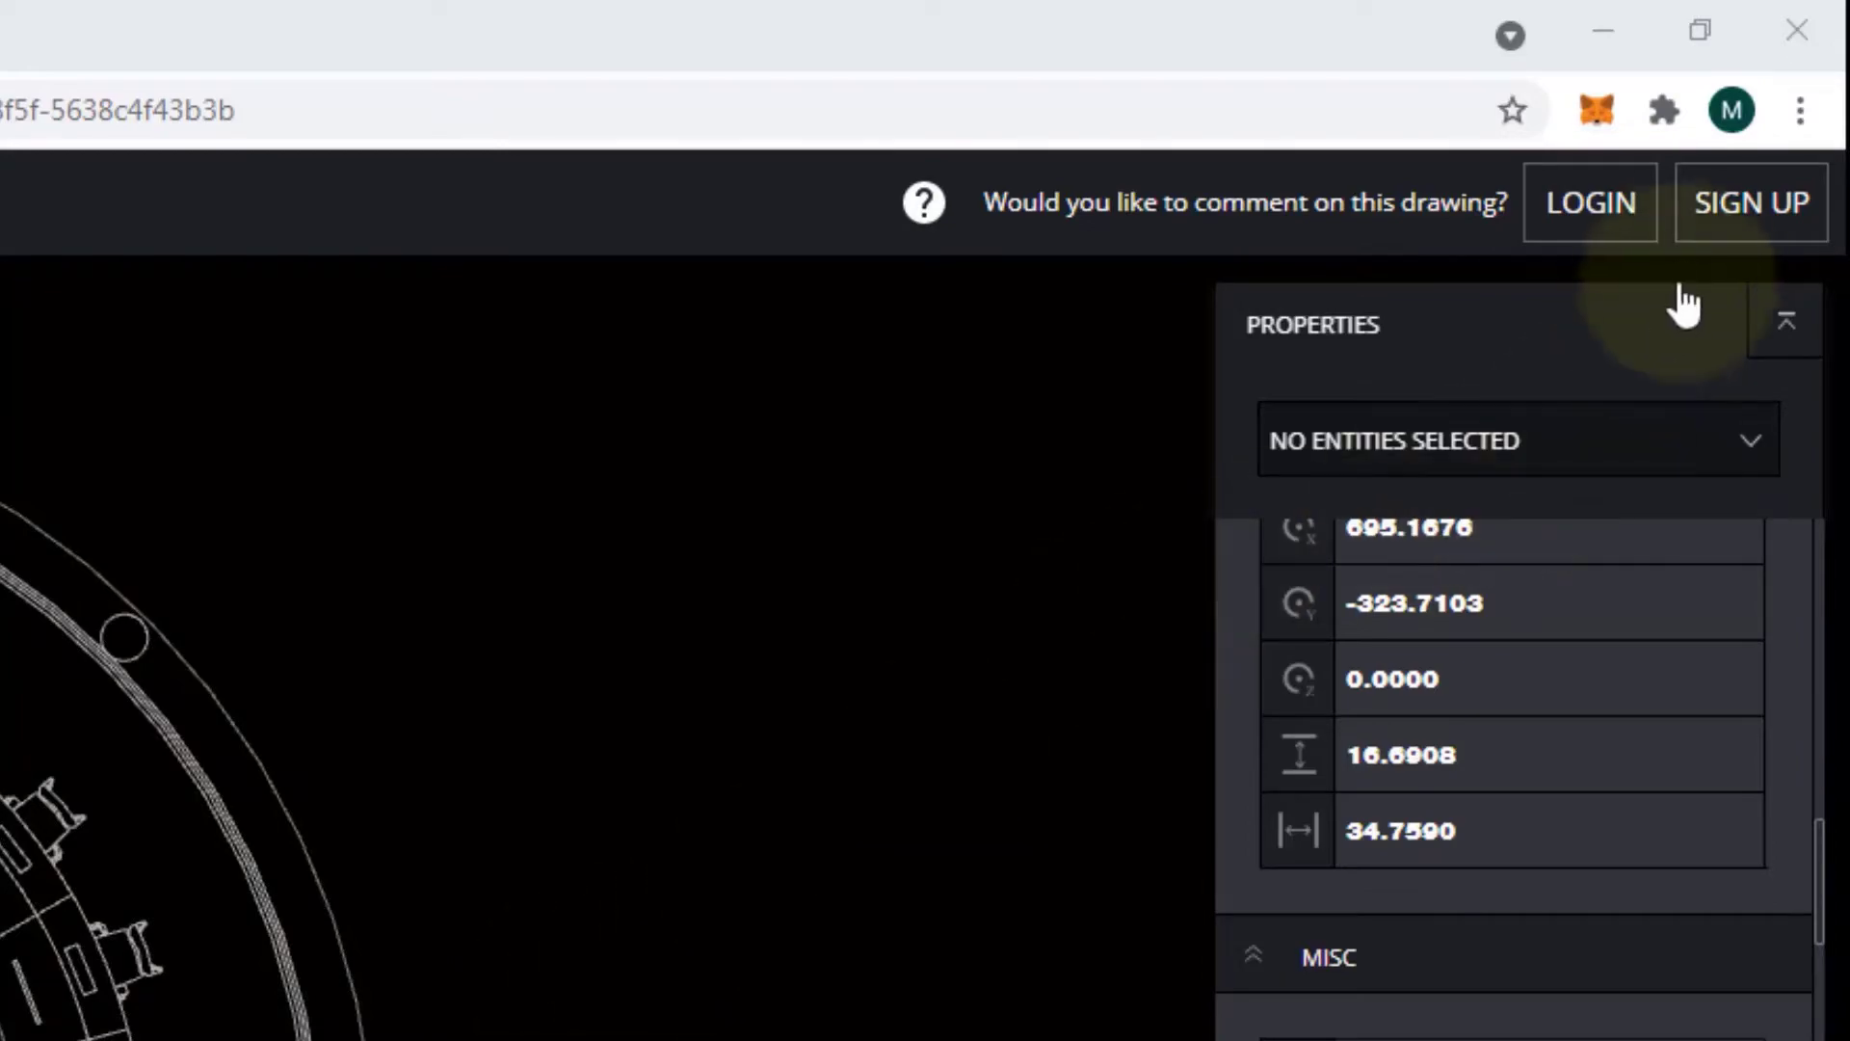
Step: Log in to ARES Kudo with the existing account to be able to comment on the drawing
click(1735, 216)
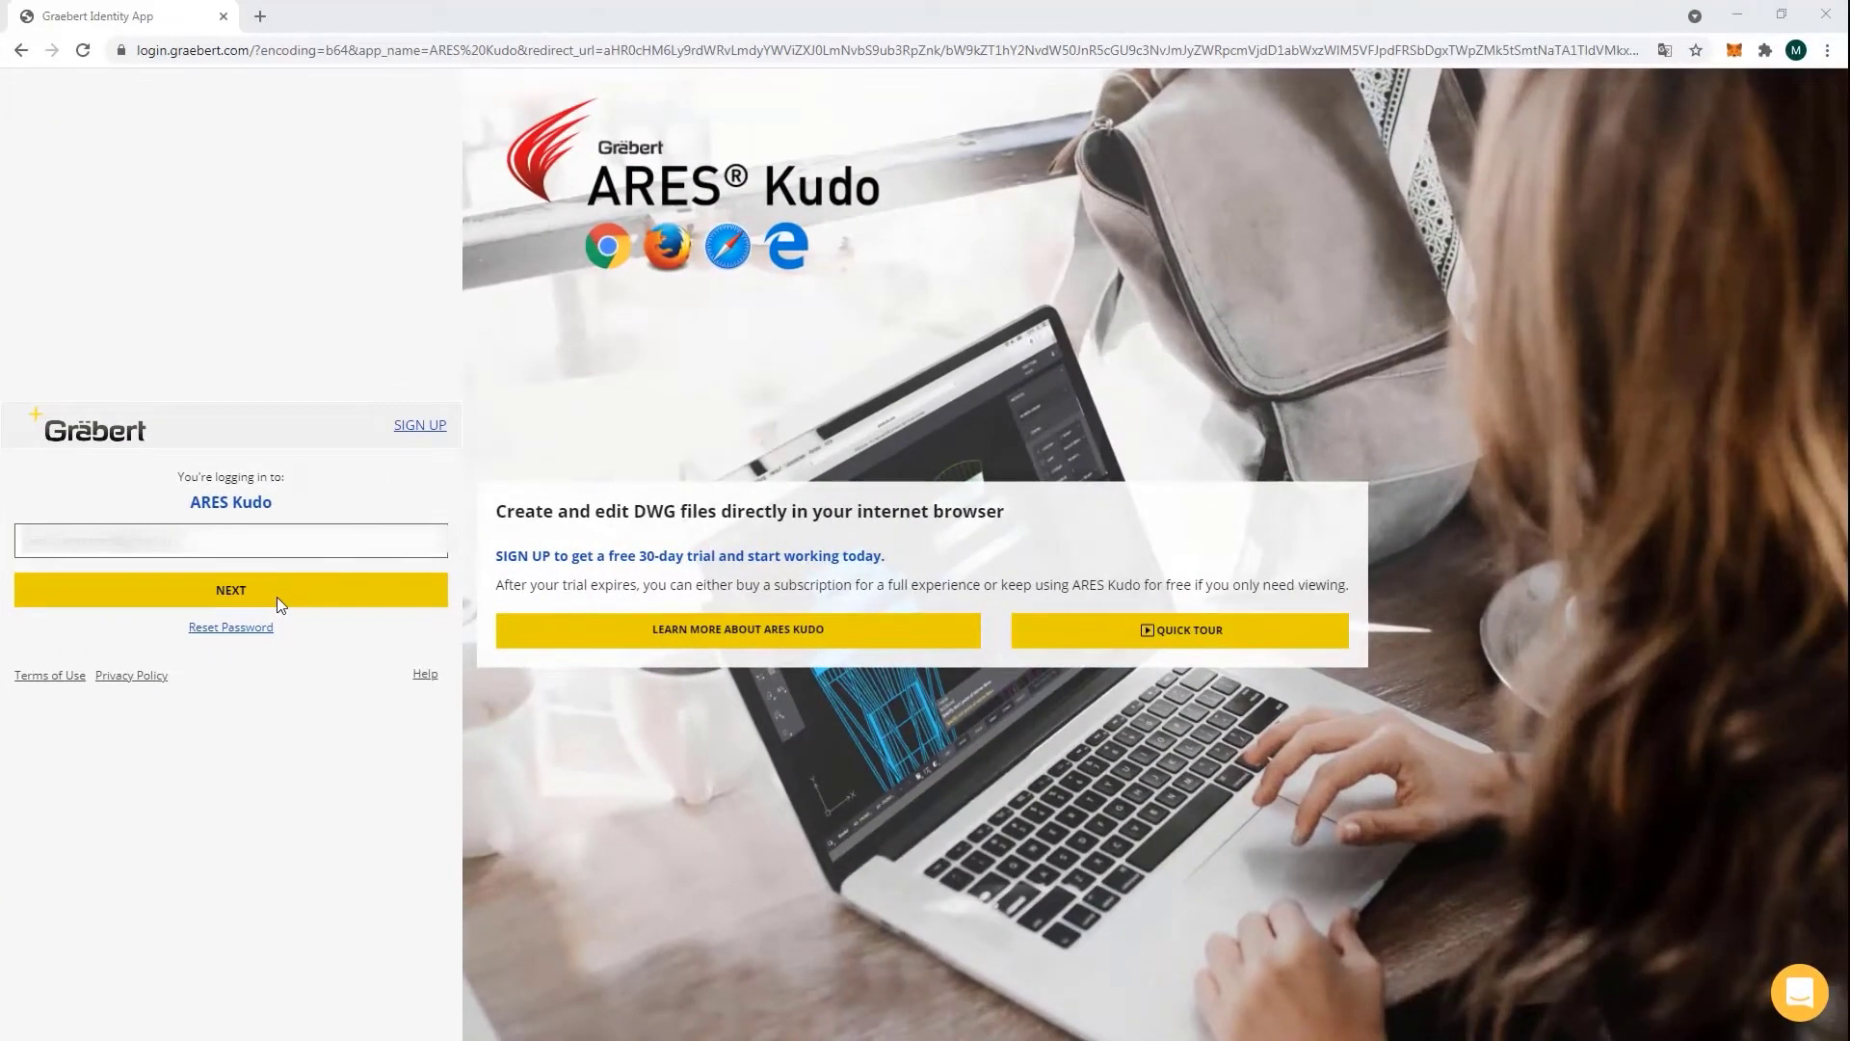
click(275, 598)
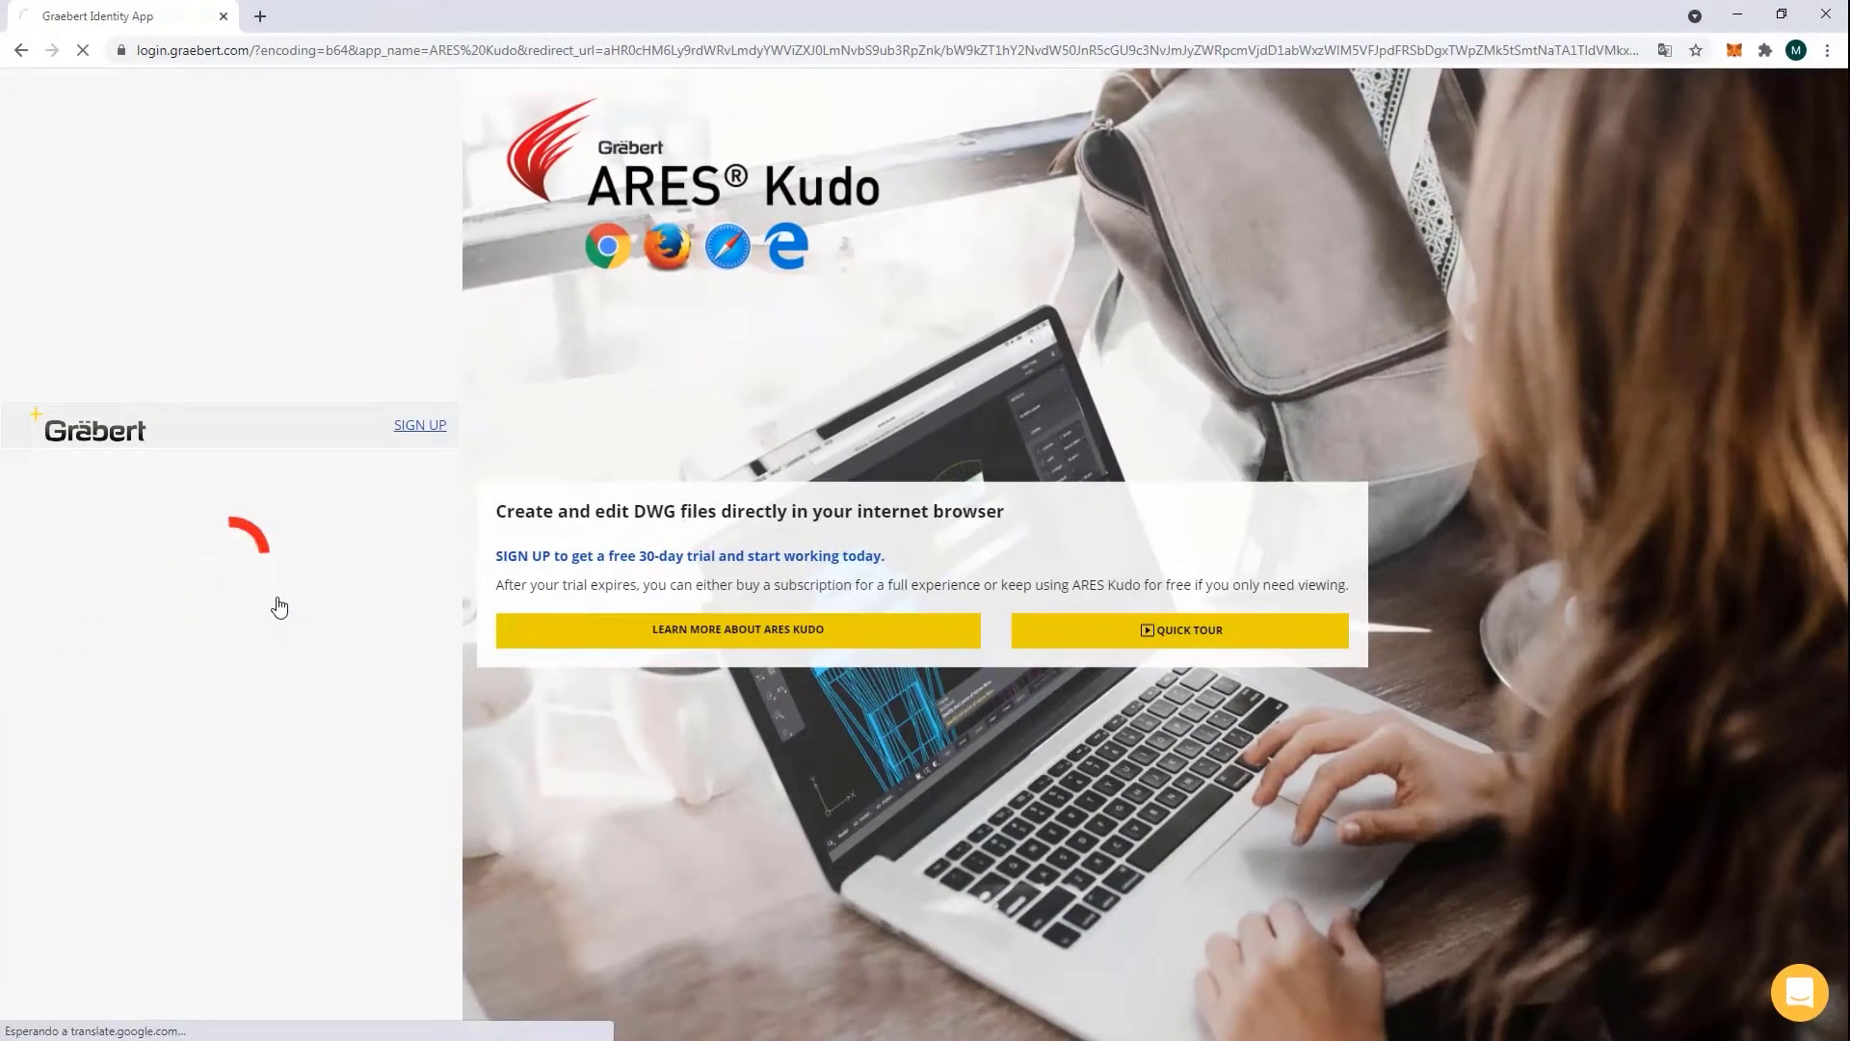
click(294, 594)
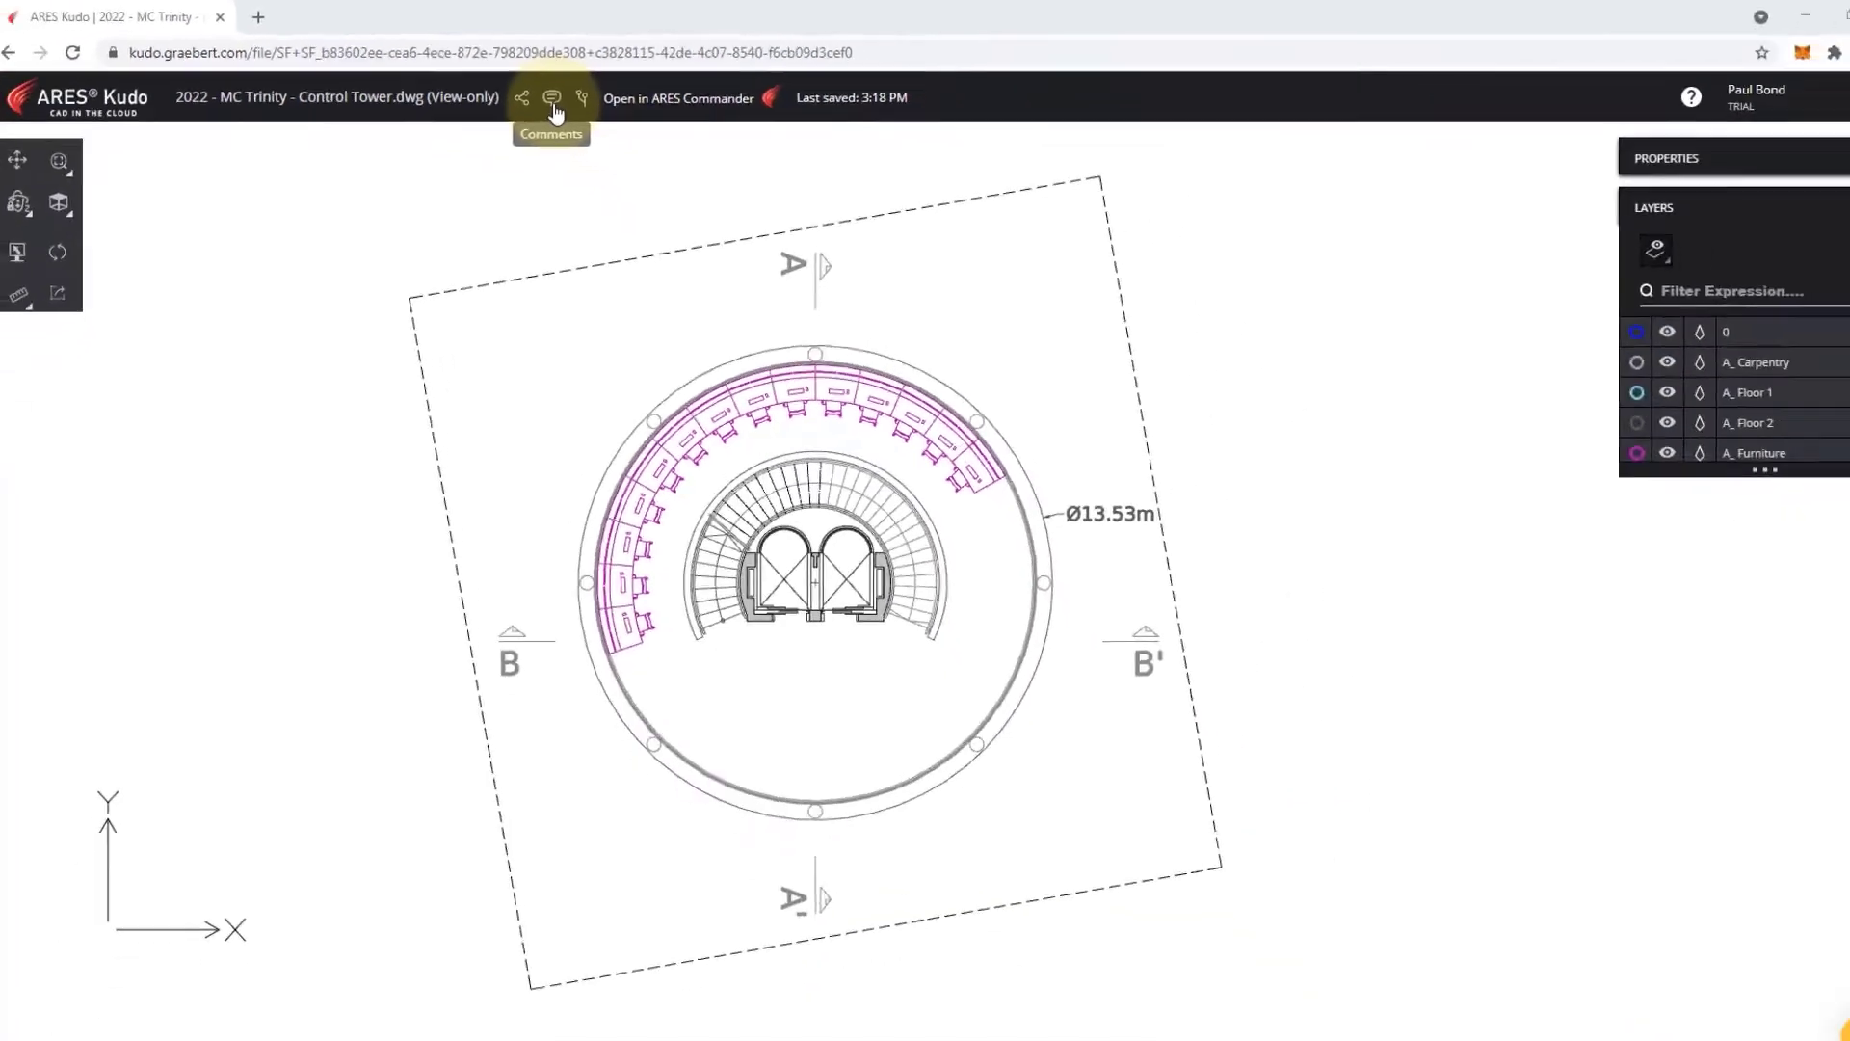
Step: Create a new comment thread on the drawing and attach the curved row of control room desks to it as entities
click(541, 94)
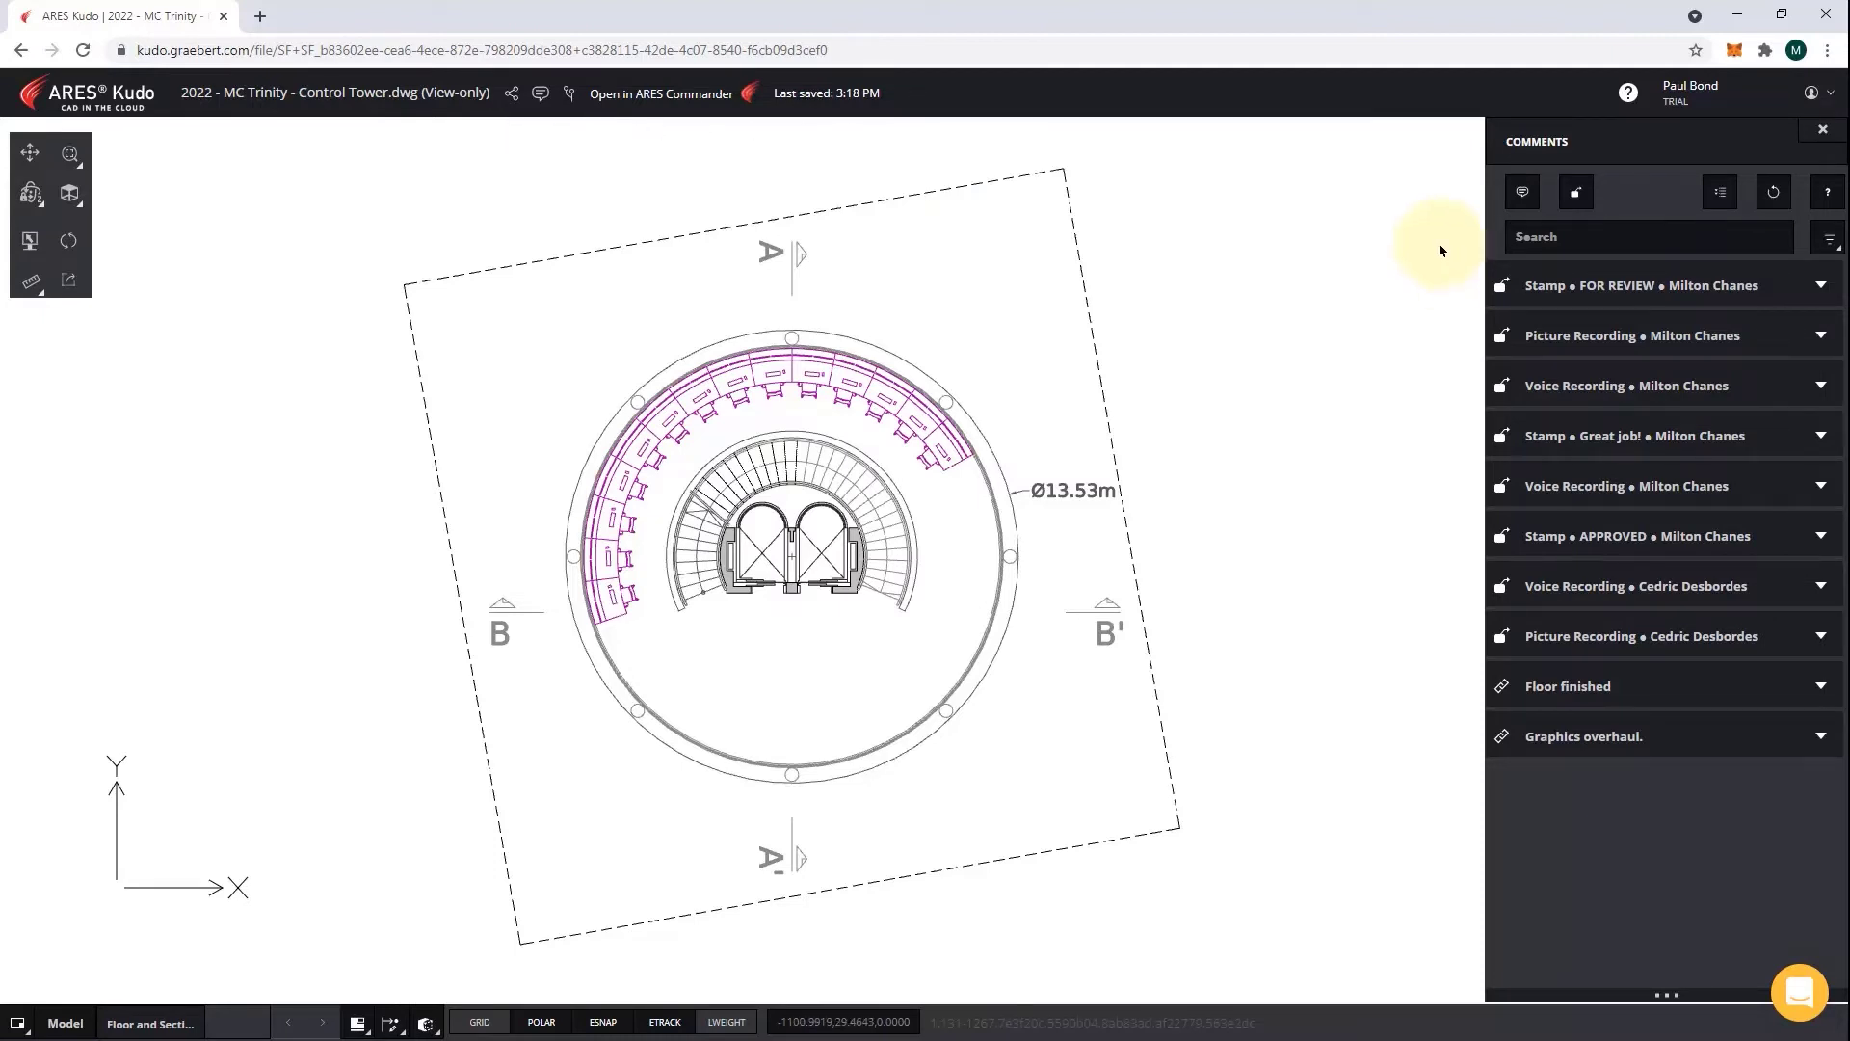
click(1522, 193)
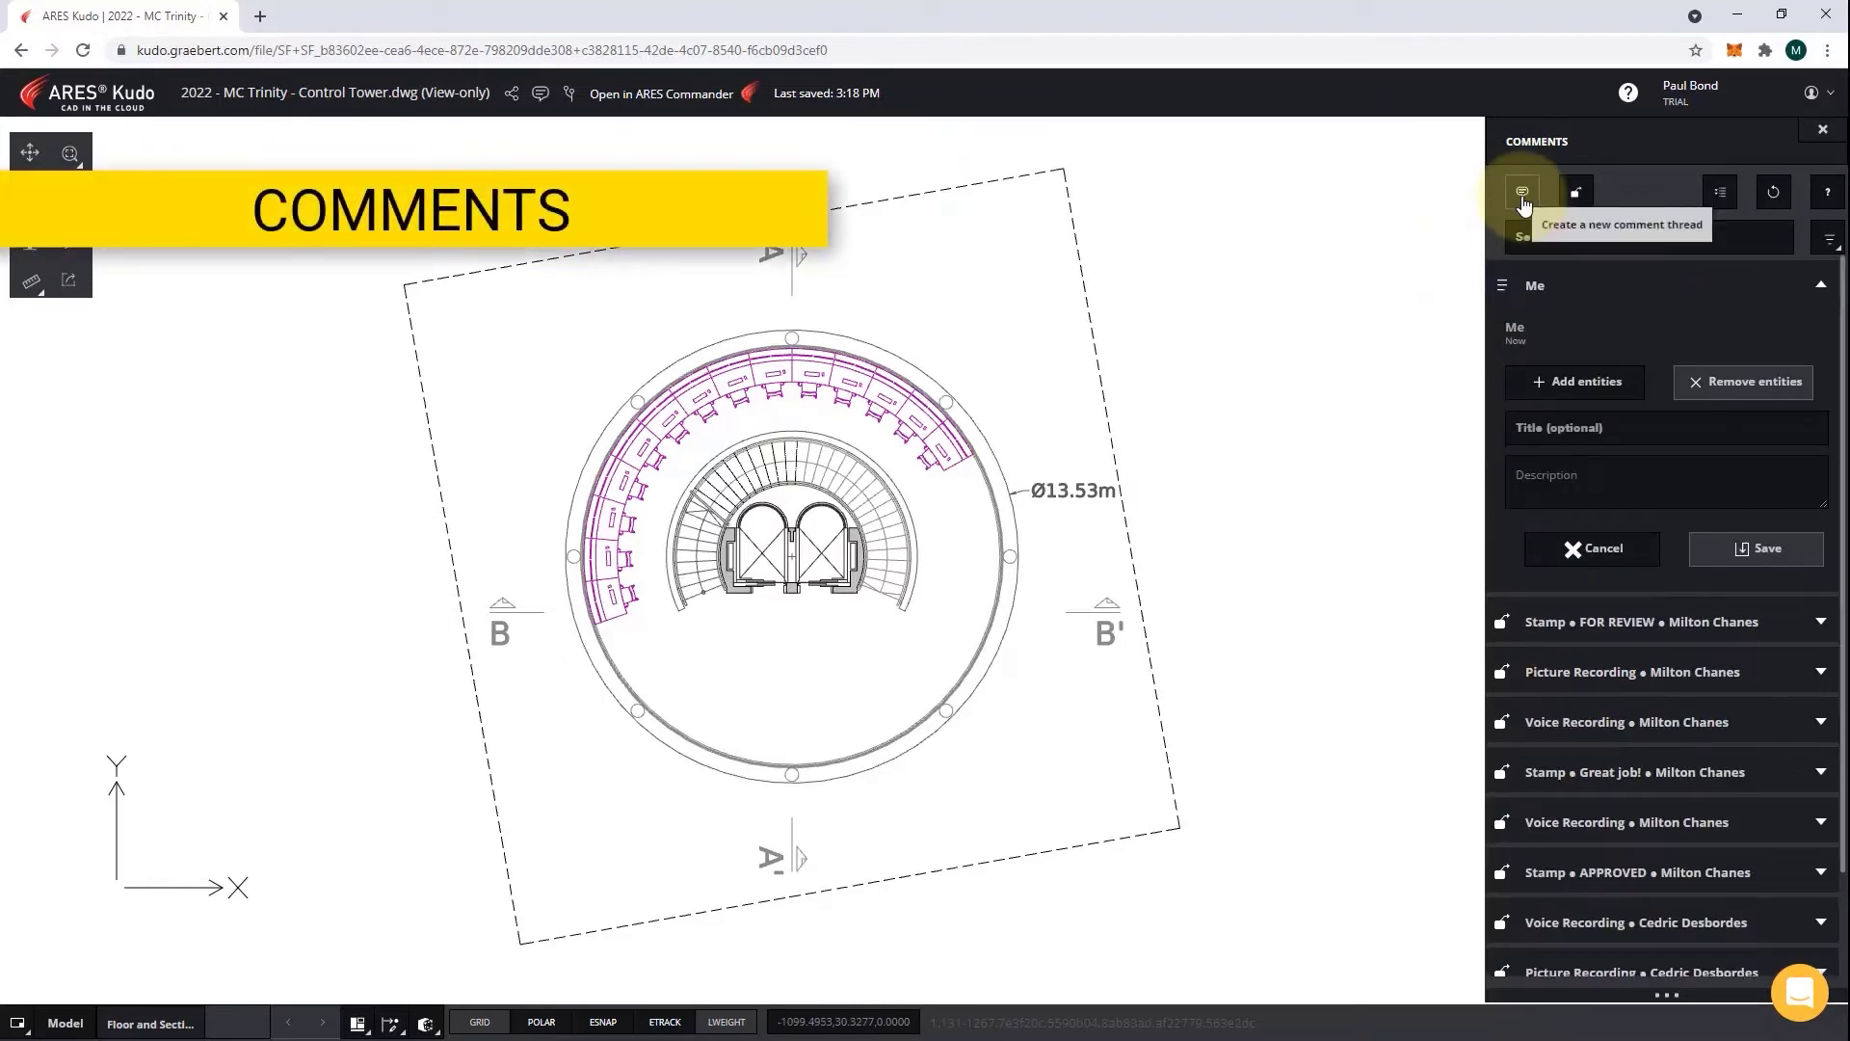
click(1588, 380)
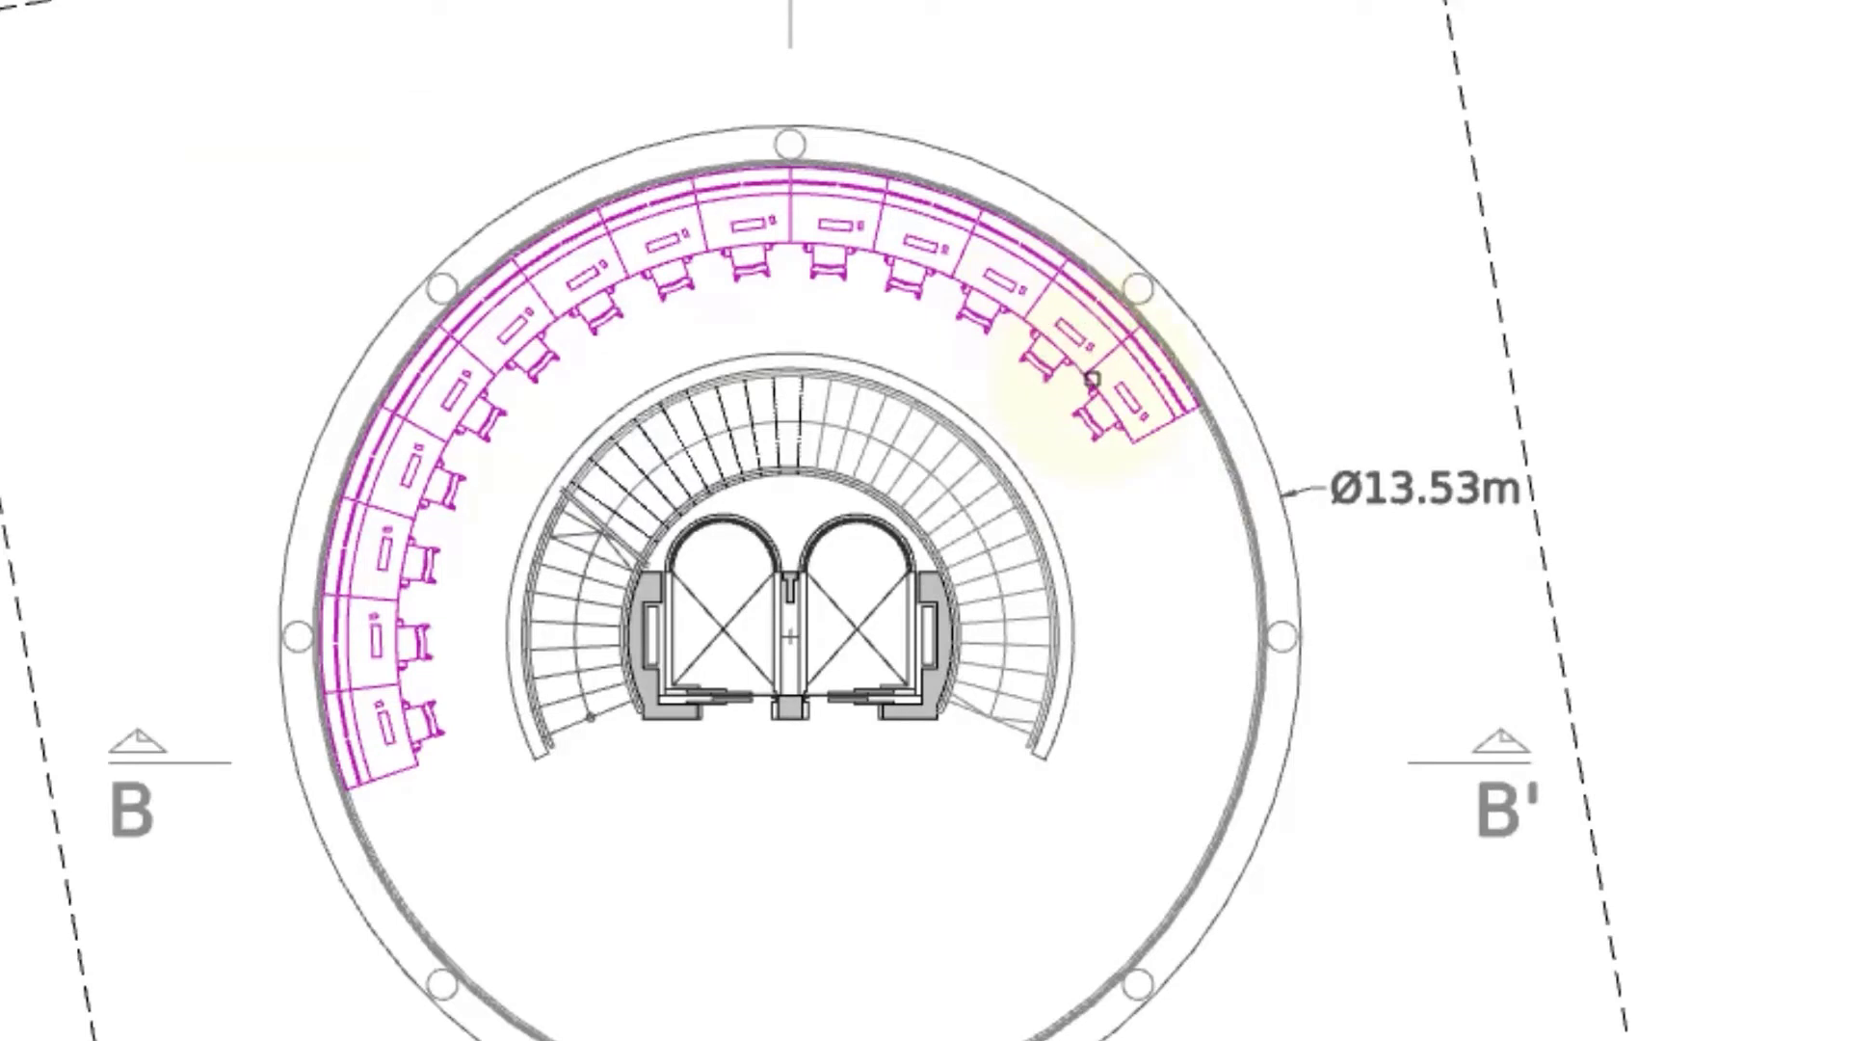
key(Return)
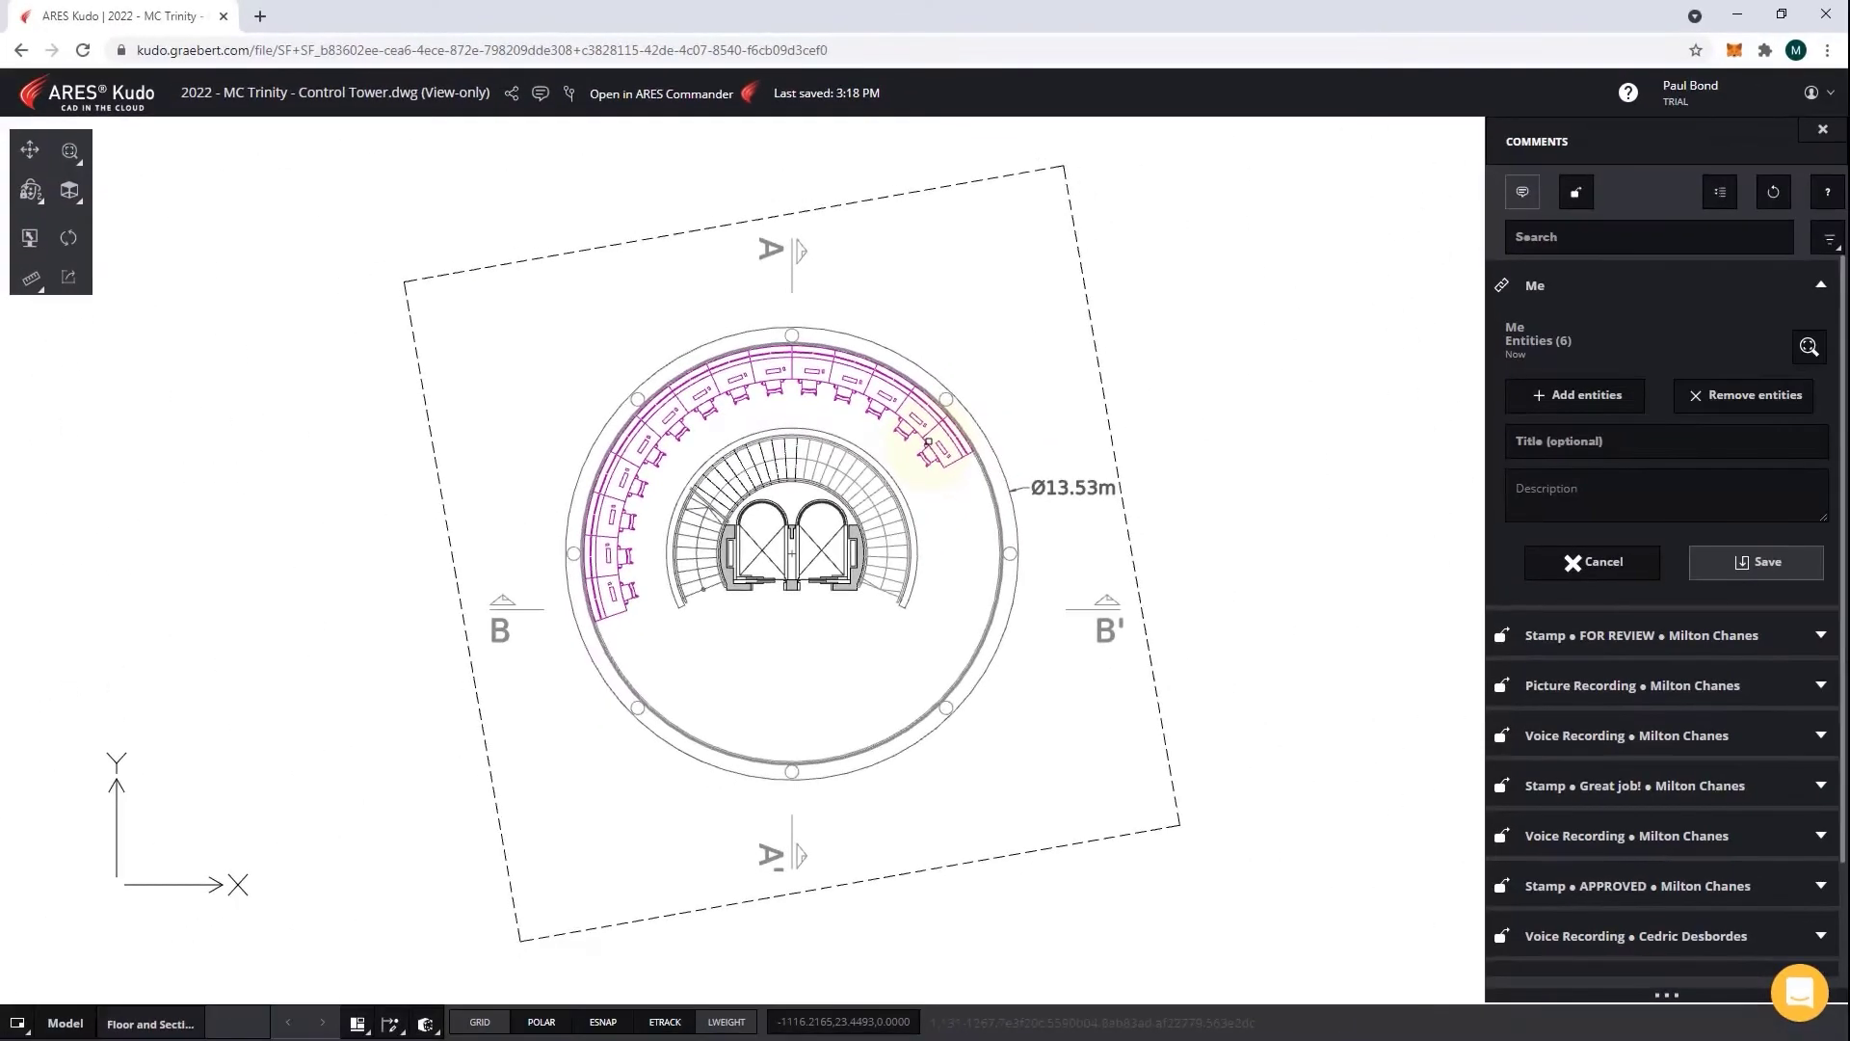
Step: Save the comment with title "Desktop" and description "15 or 16 workspaces are required, NO 14.", and zoom to its associated entities
click(1617, 439)
text(Desktop)
click(1638, 511)
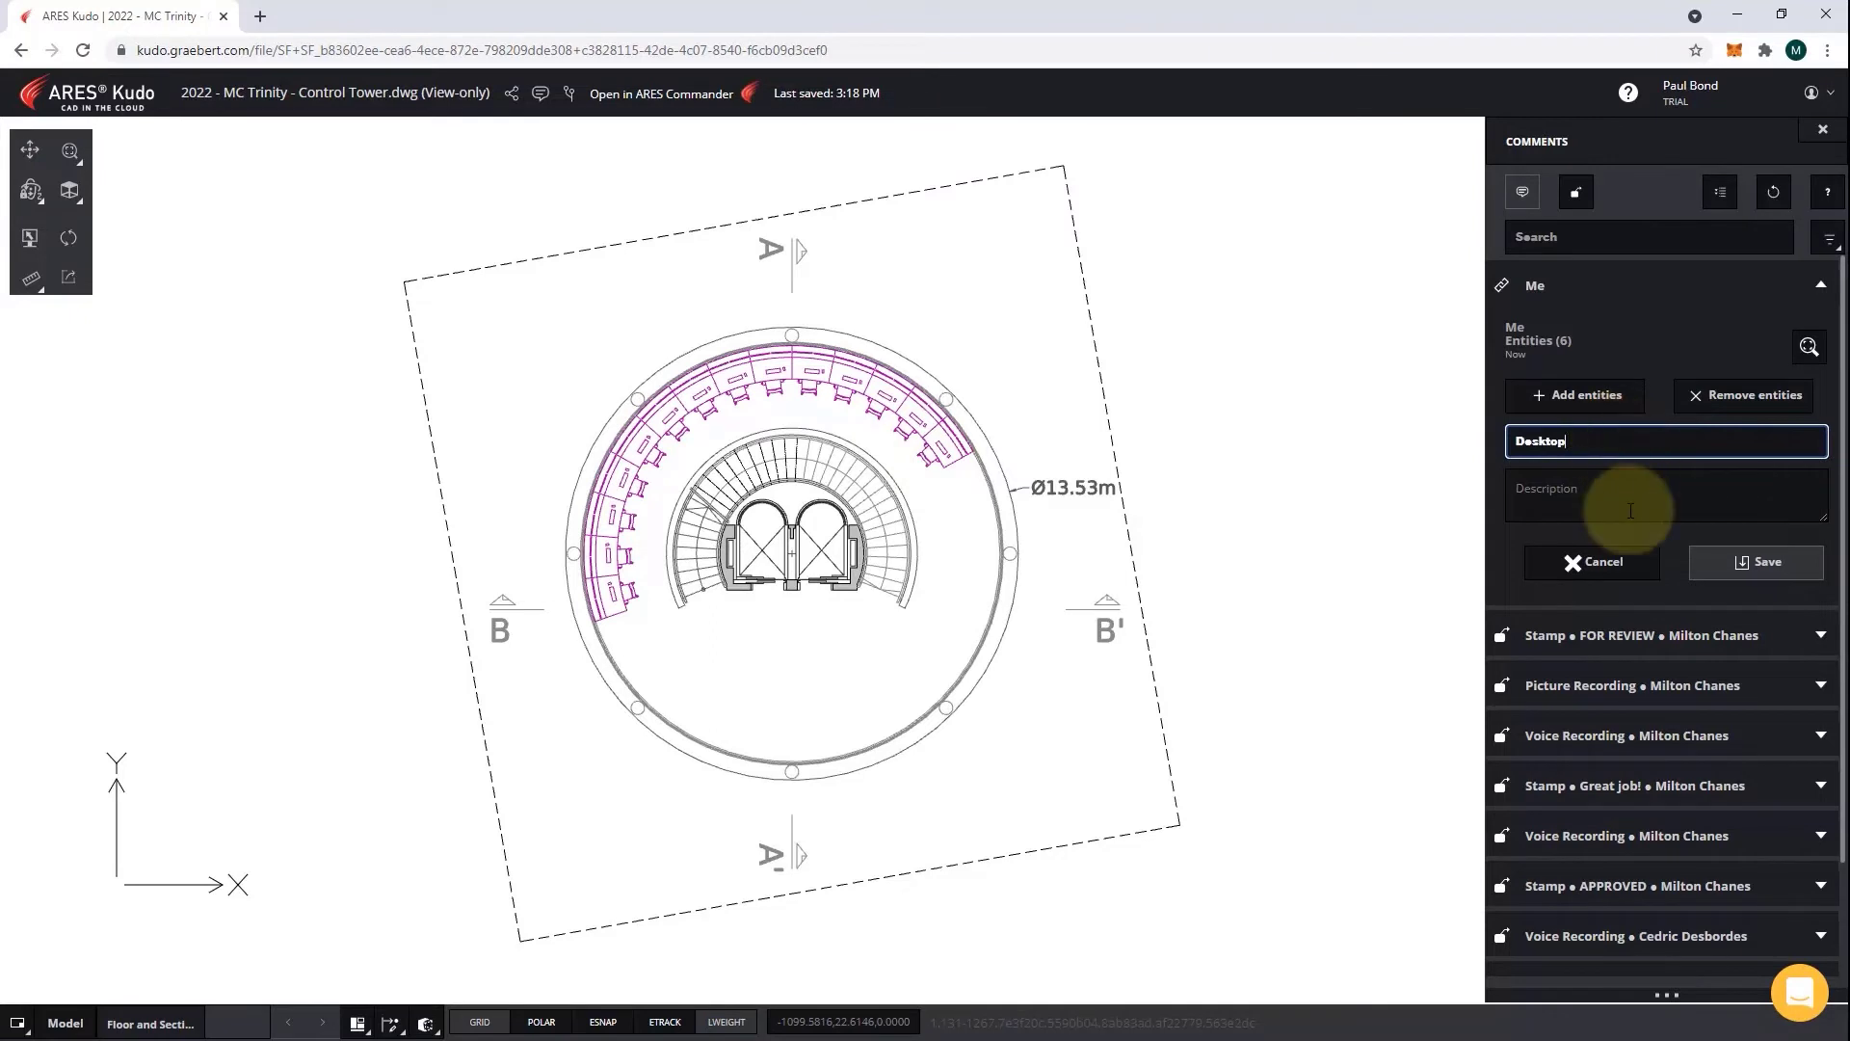
text(15 or 16 workspaces are required, NO 14.)
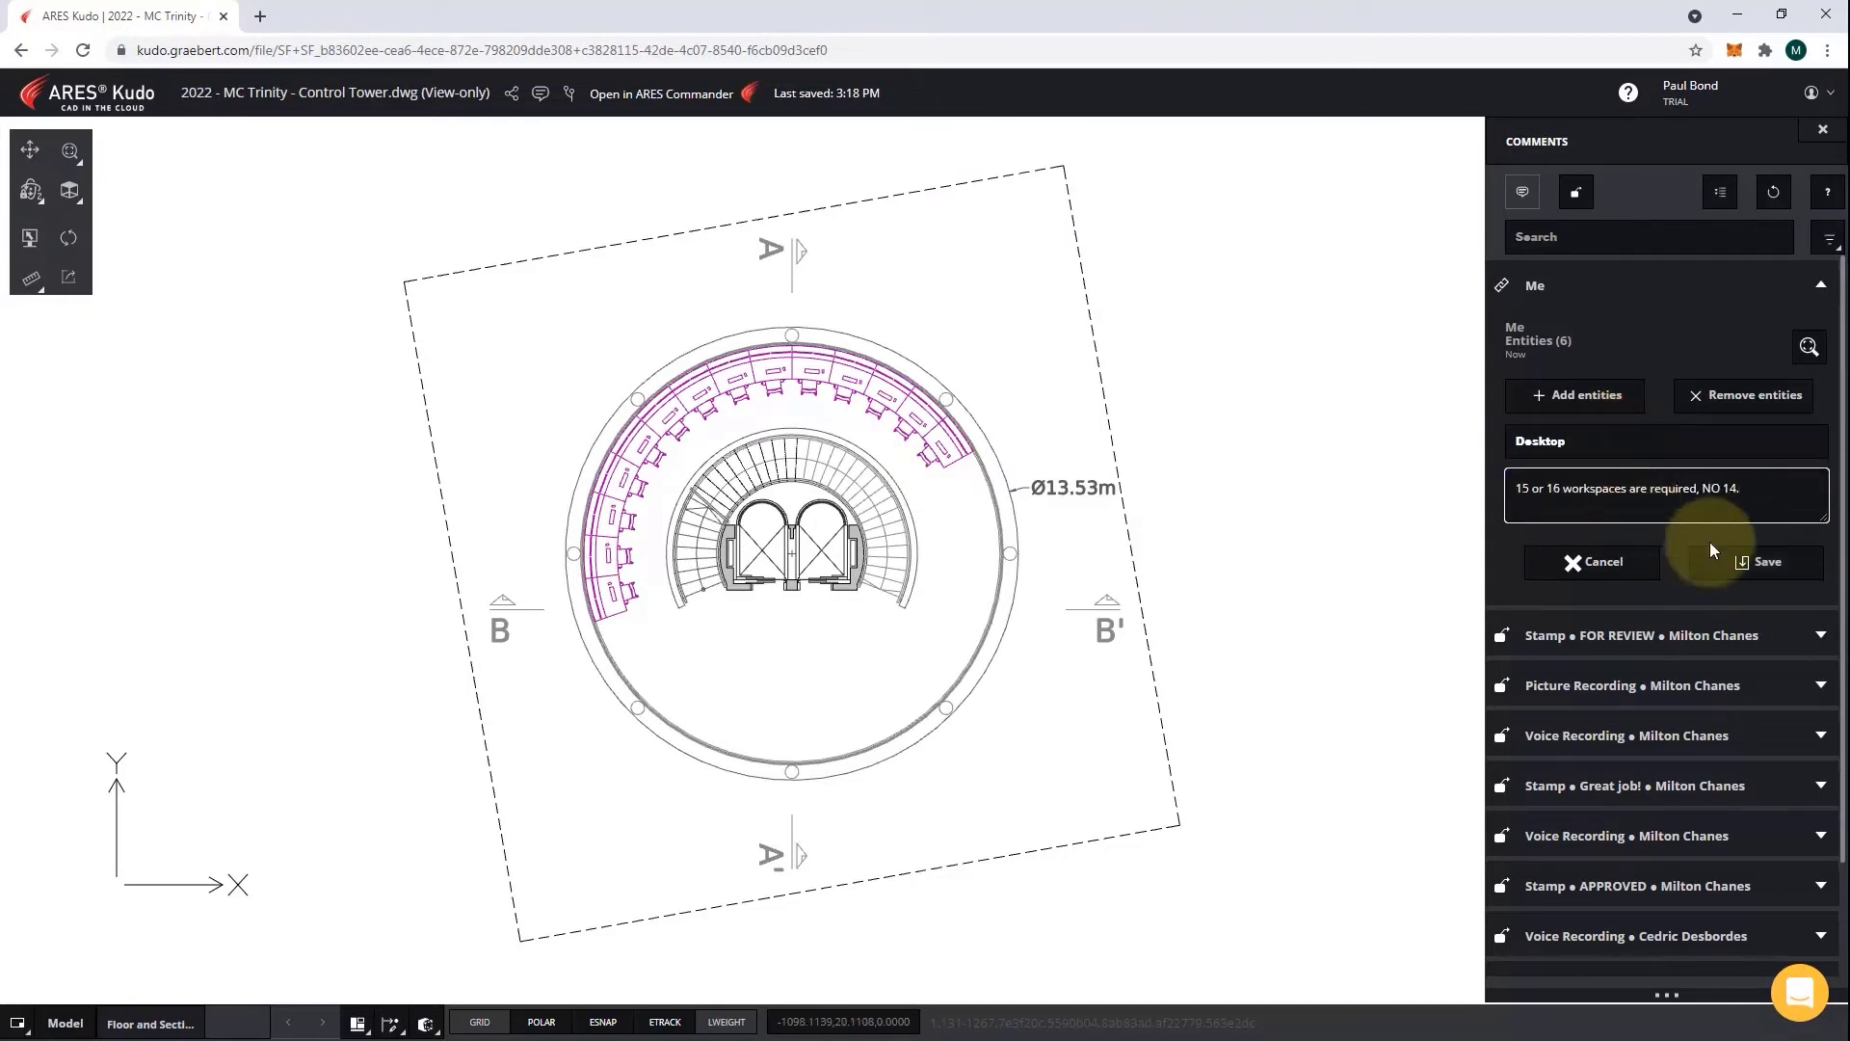
click(1723, 561)
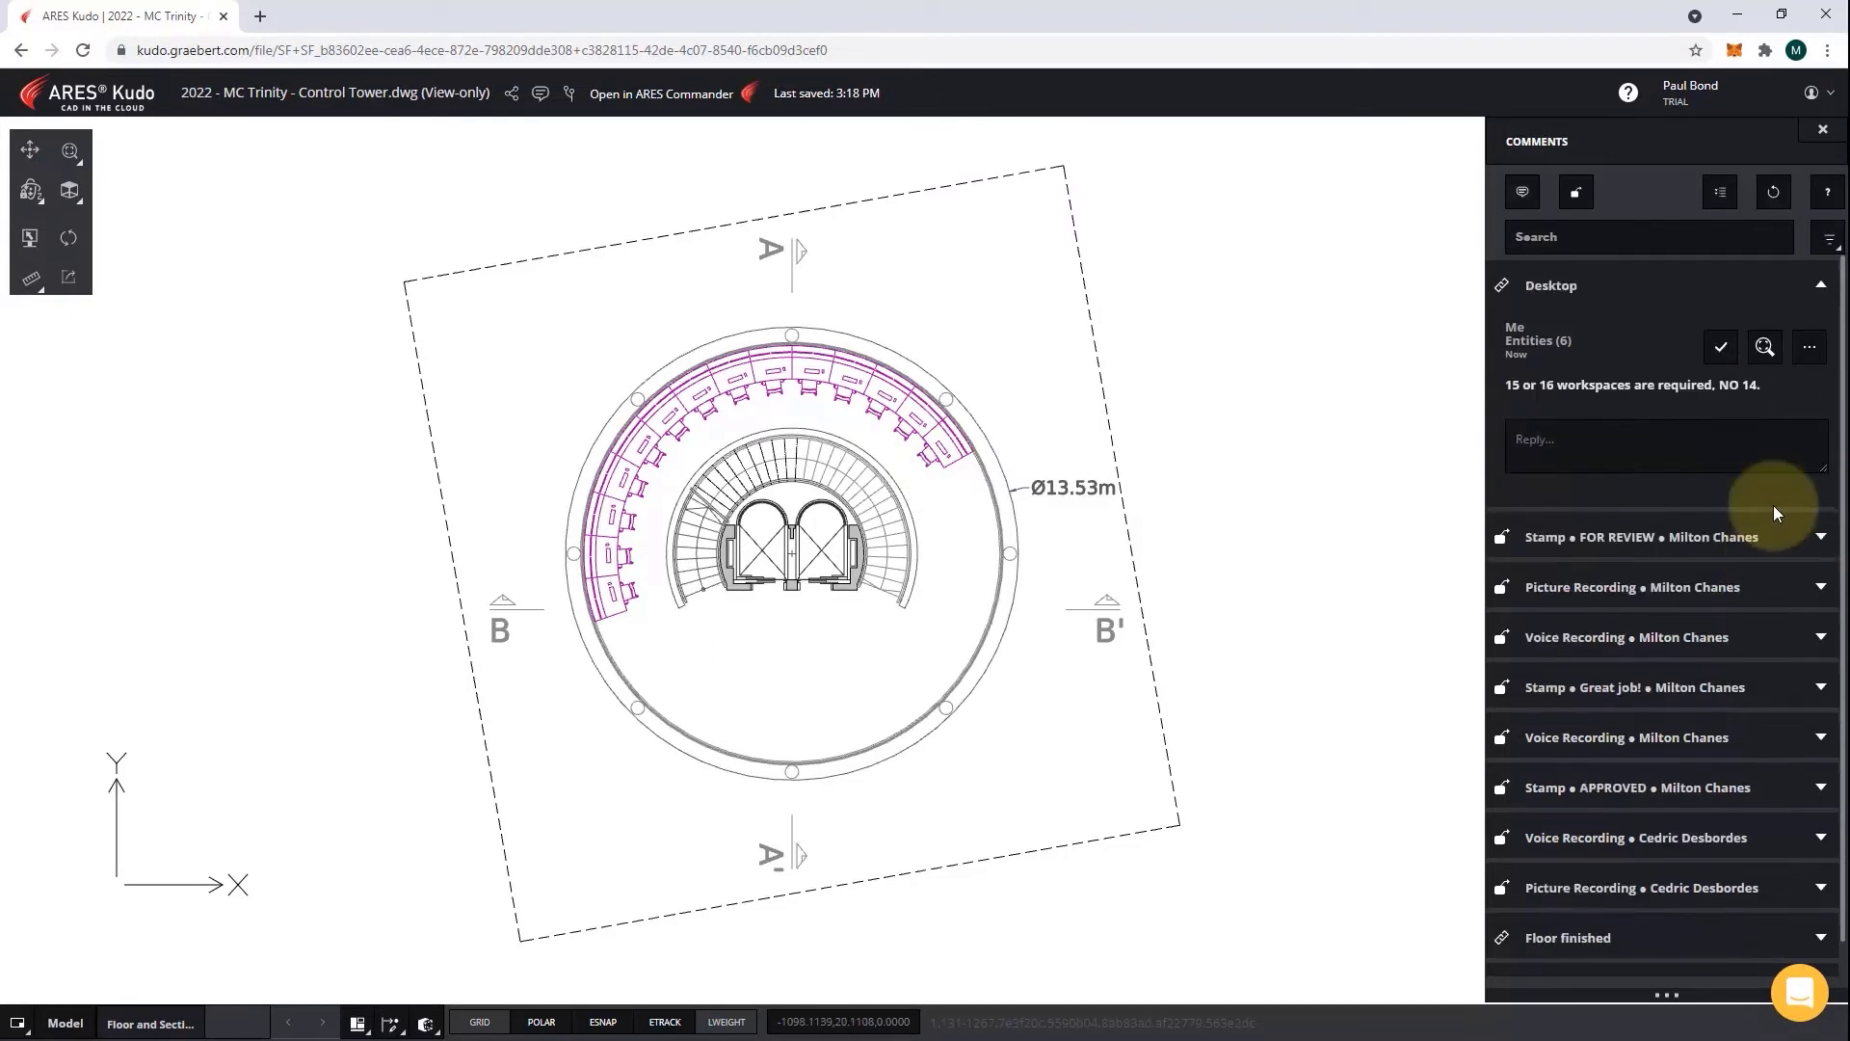
click(1764, 347)
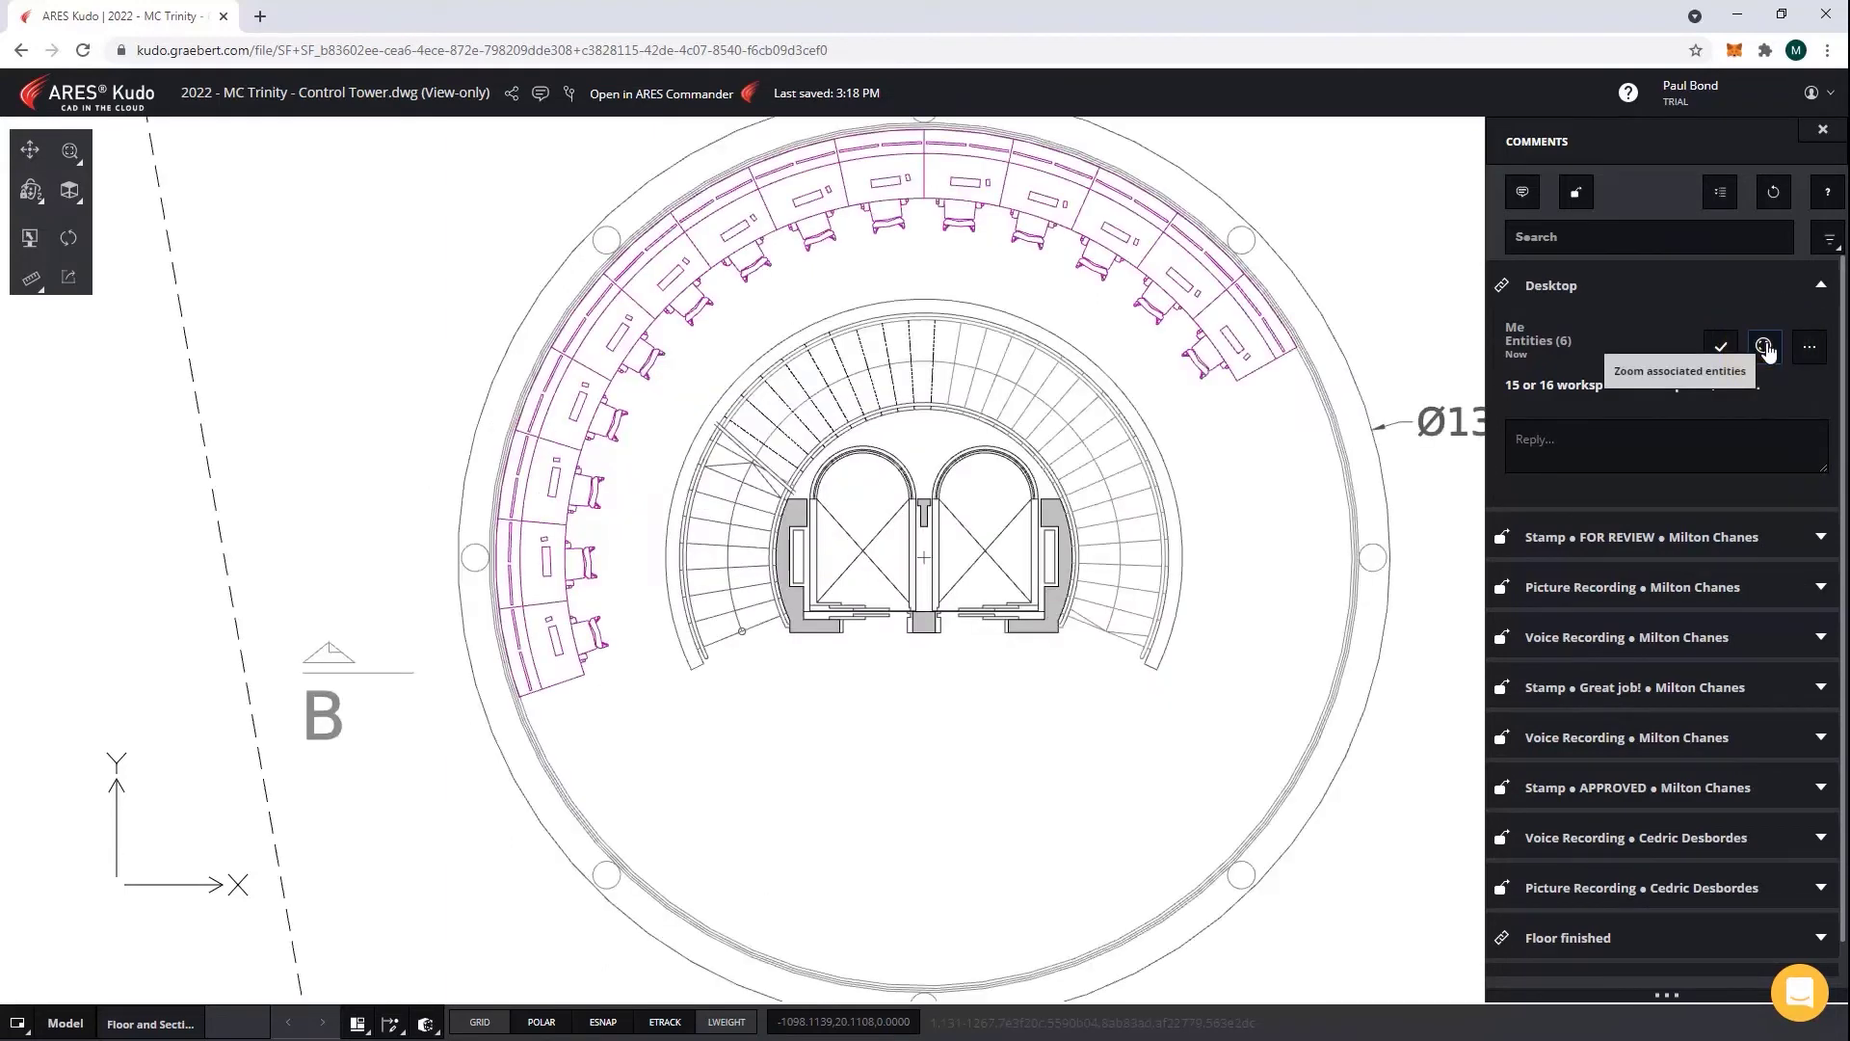
Step: Place a picture recording in the open floor below the right elevator, attach the ceiling photo, and post it with description "Technical ceiling"
click(1583, 193)
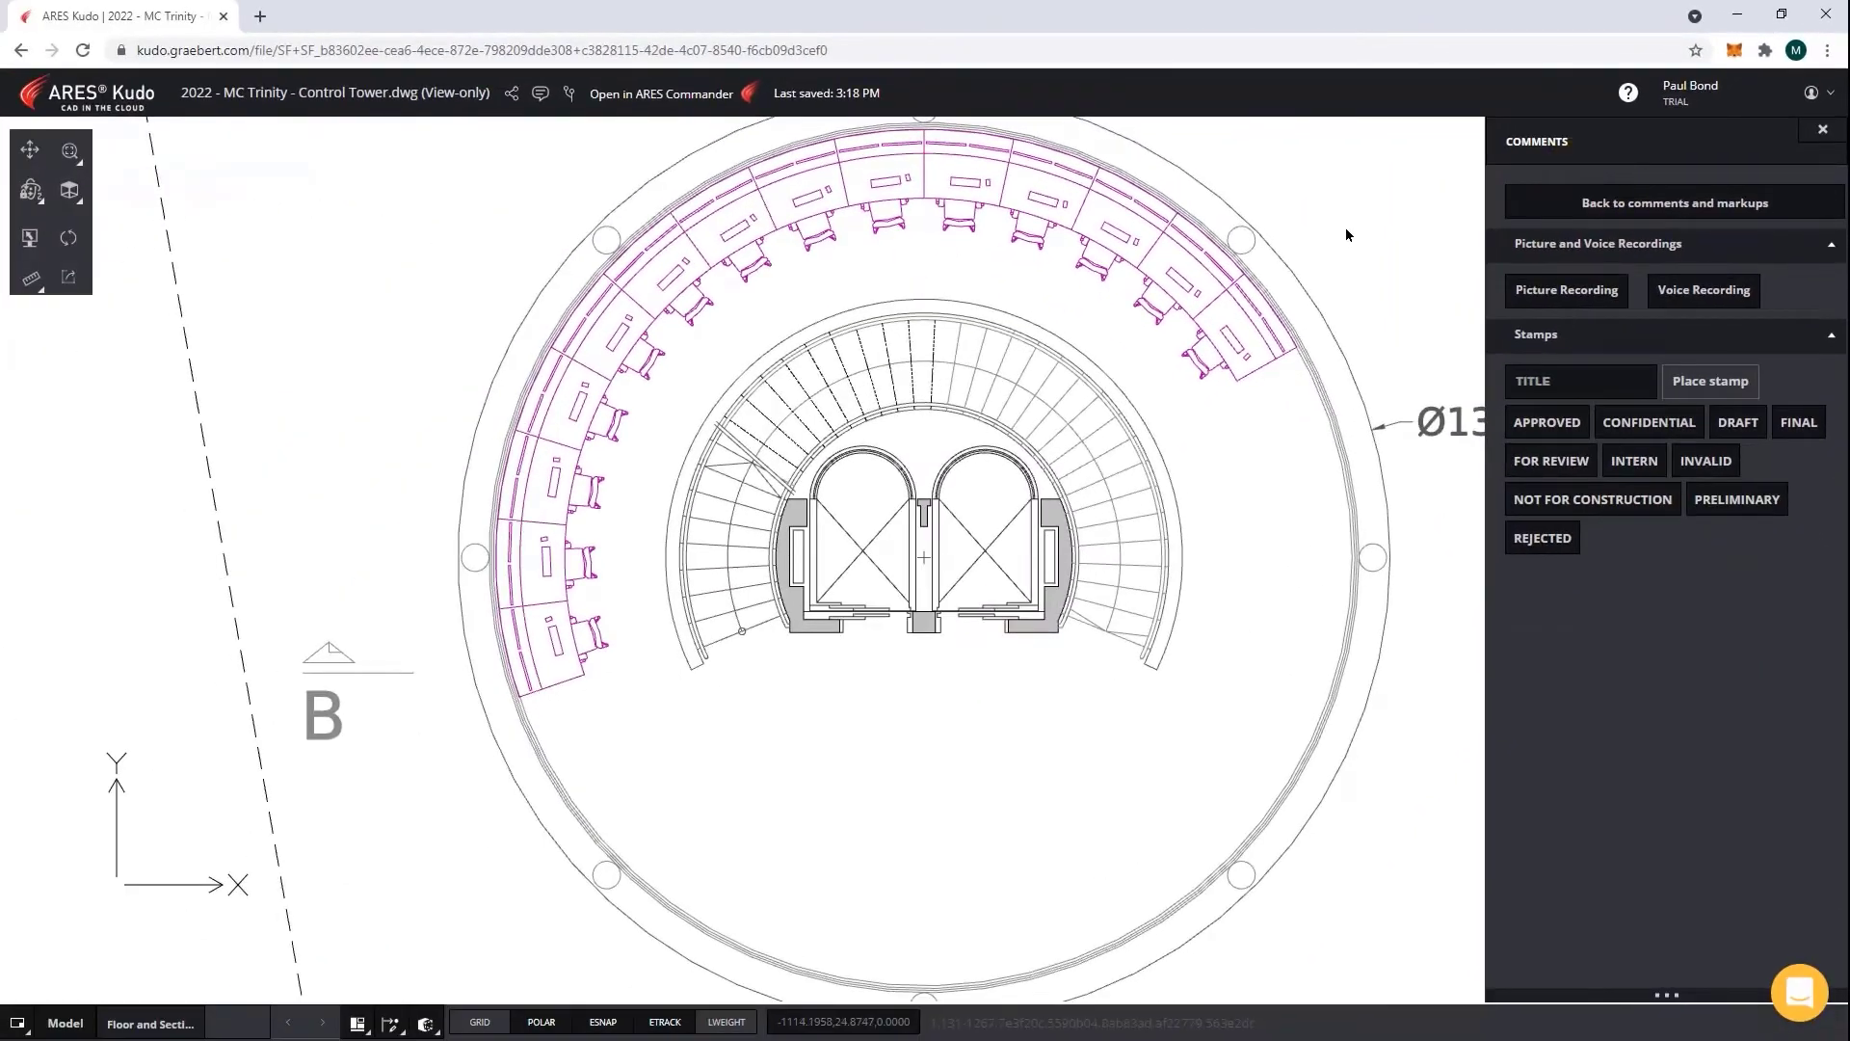
click(1566, 290)
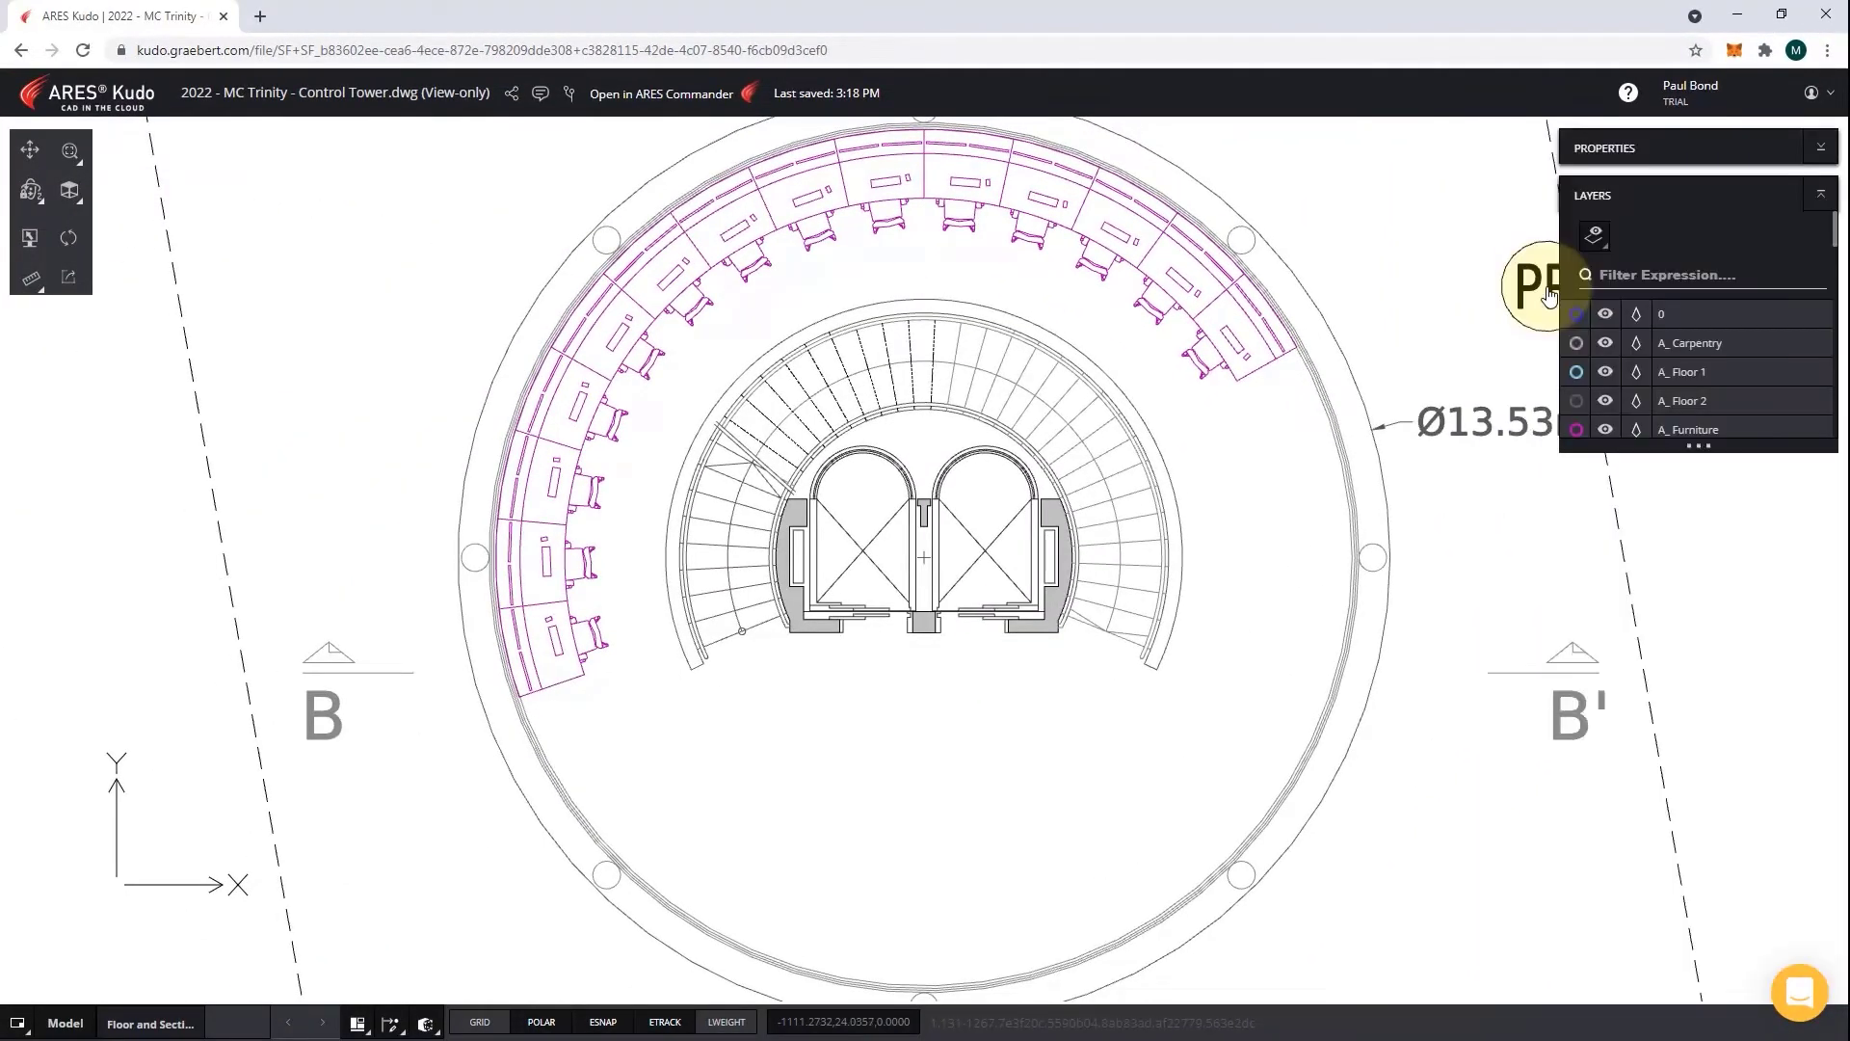
click(1053, 776)
double_click(643, 179)
click(1624, 797)
text(Technical ceiling)
click(1768, 902)
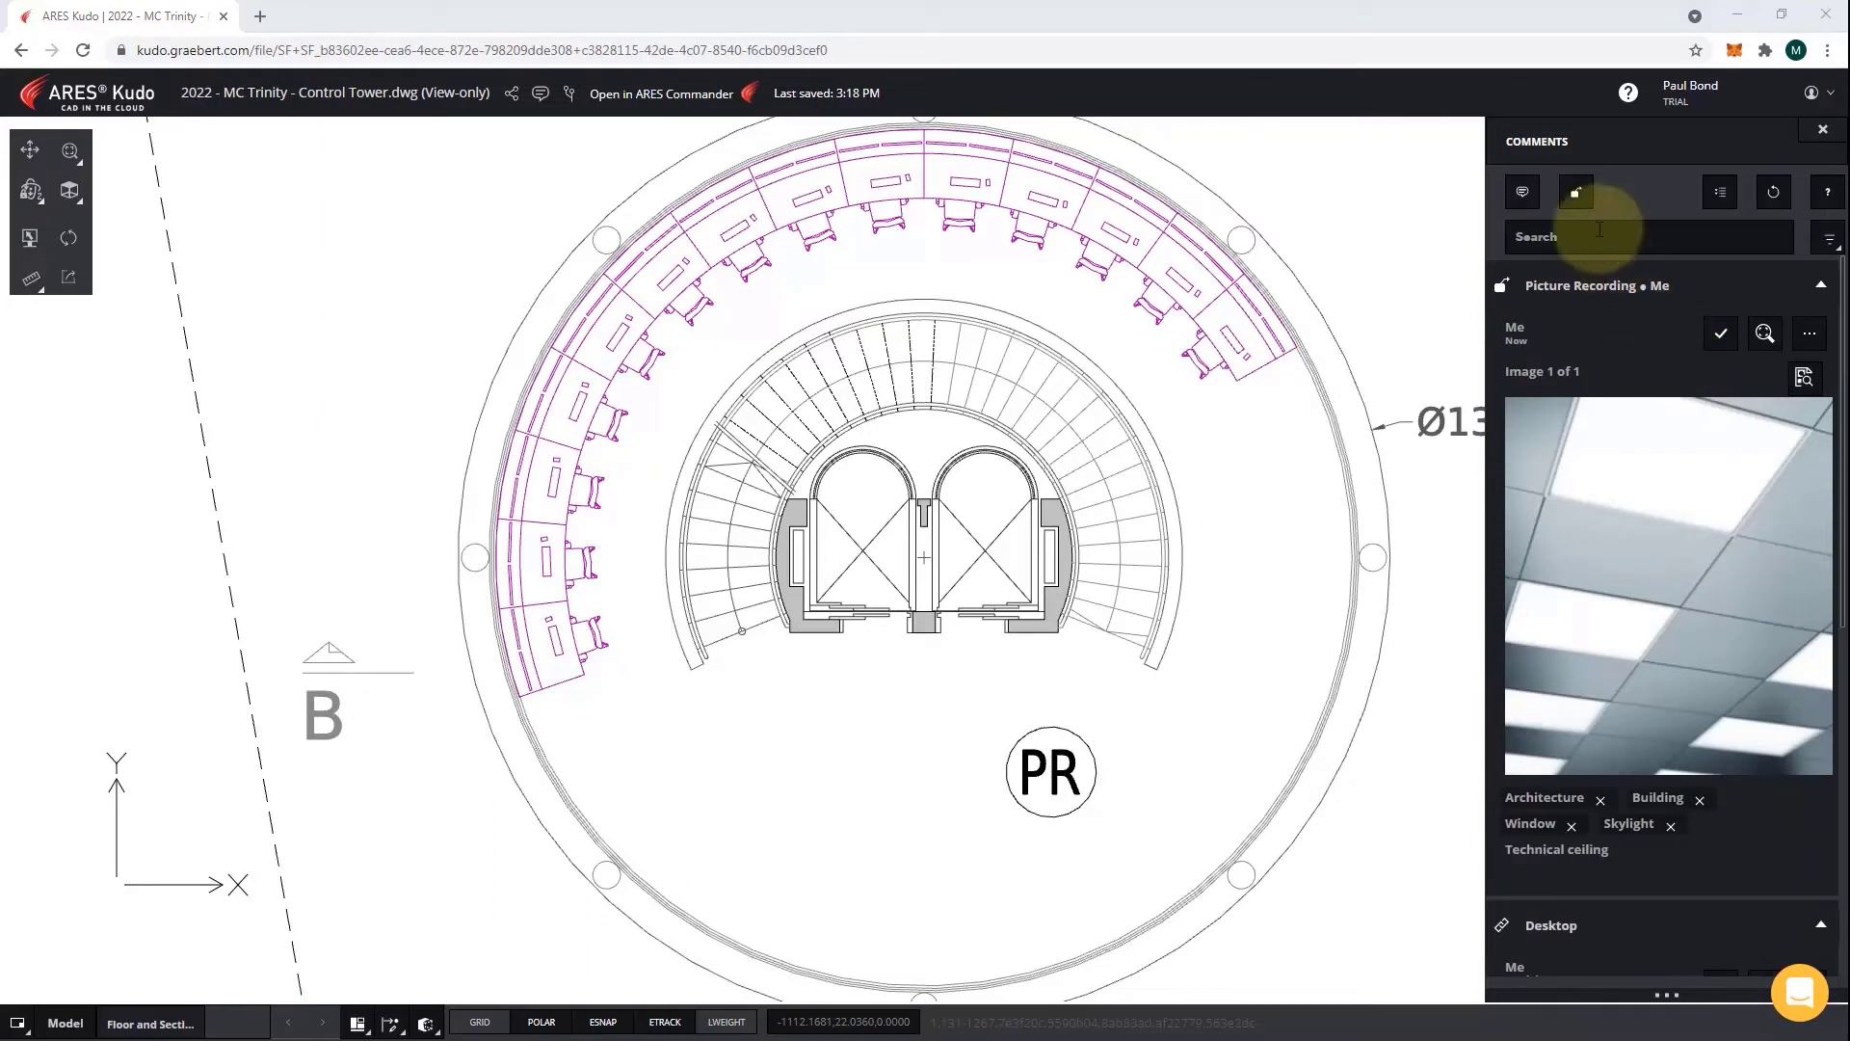
Step: Place a voice recording in the open floor below the left elevator, record a short voice message, and post it
click(1576, 191)
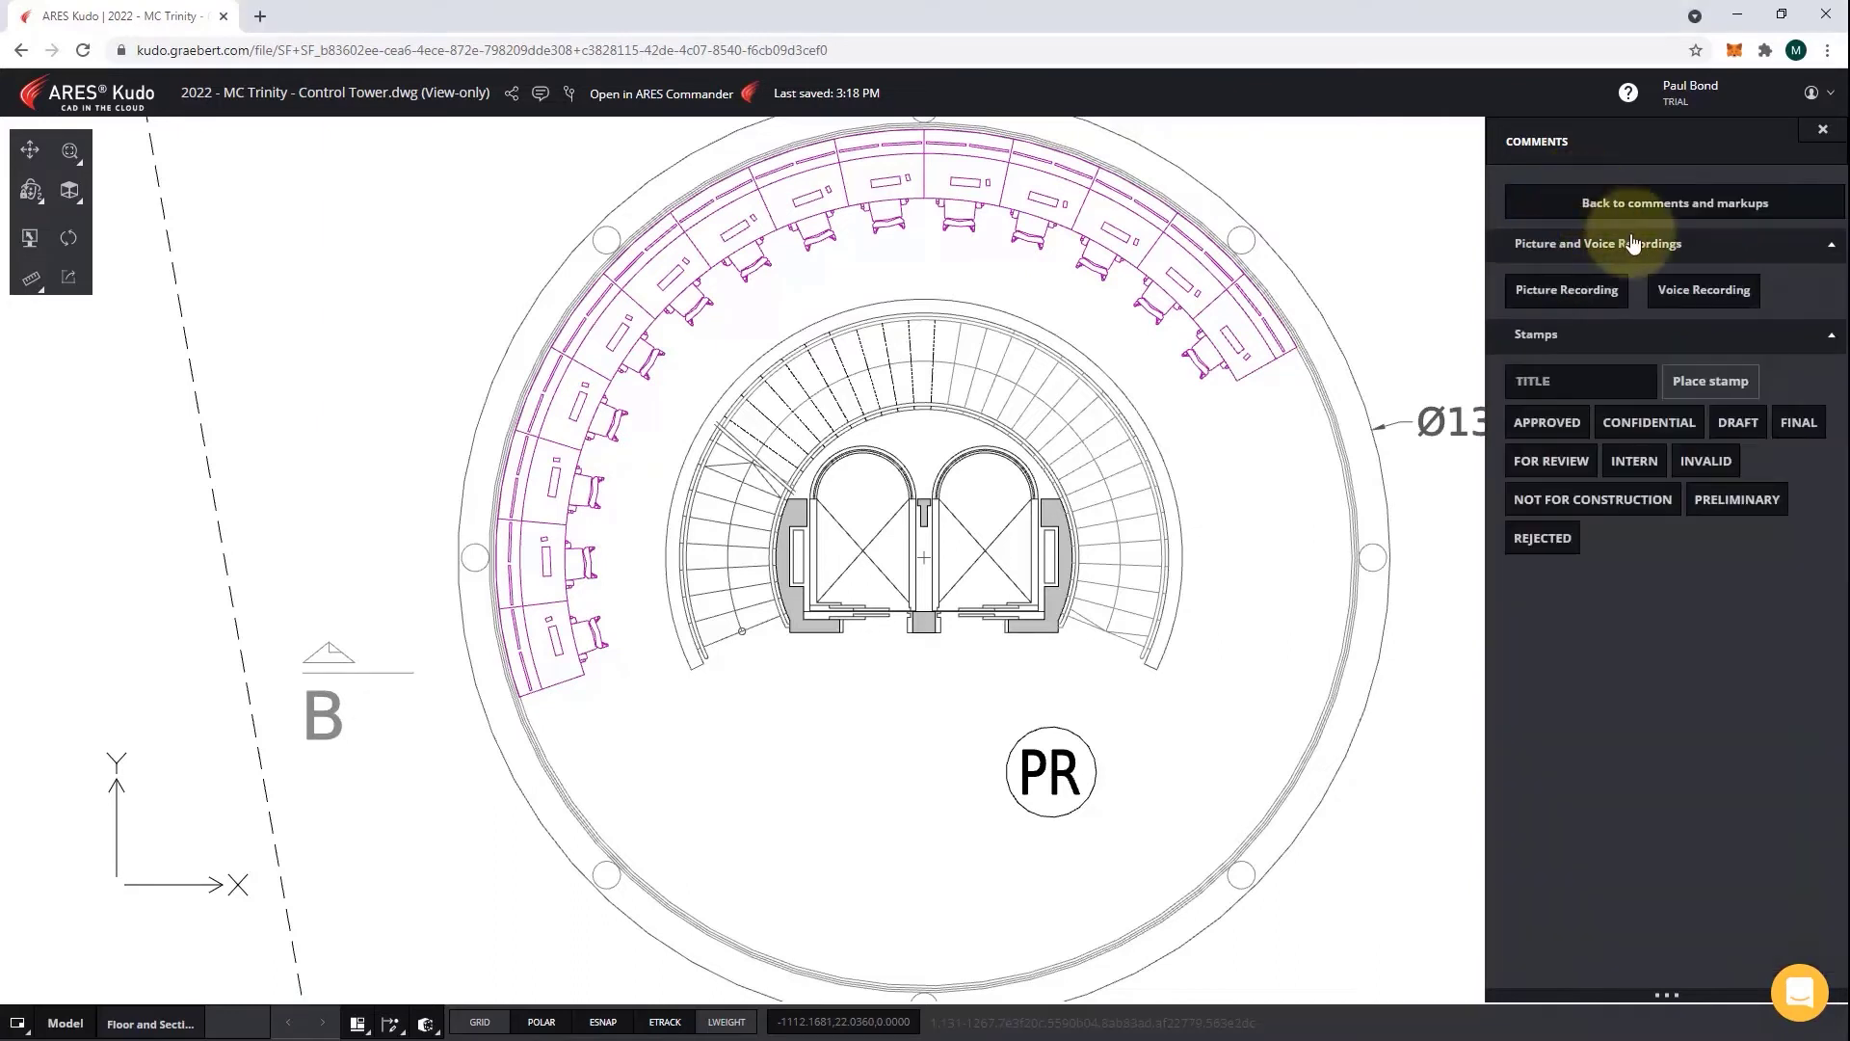
click(1725, 303)
click(806, 761)
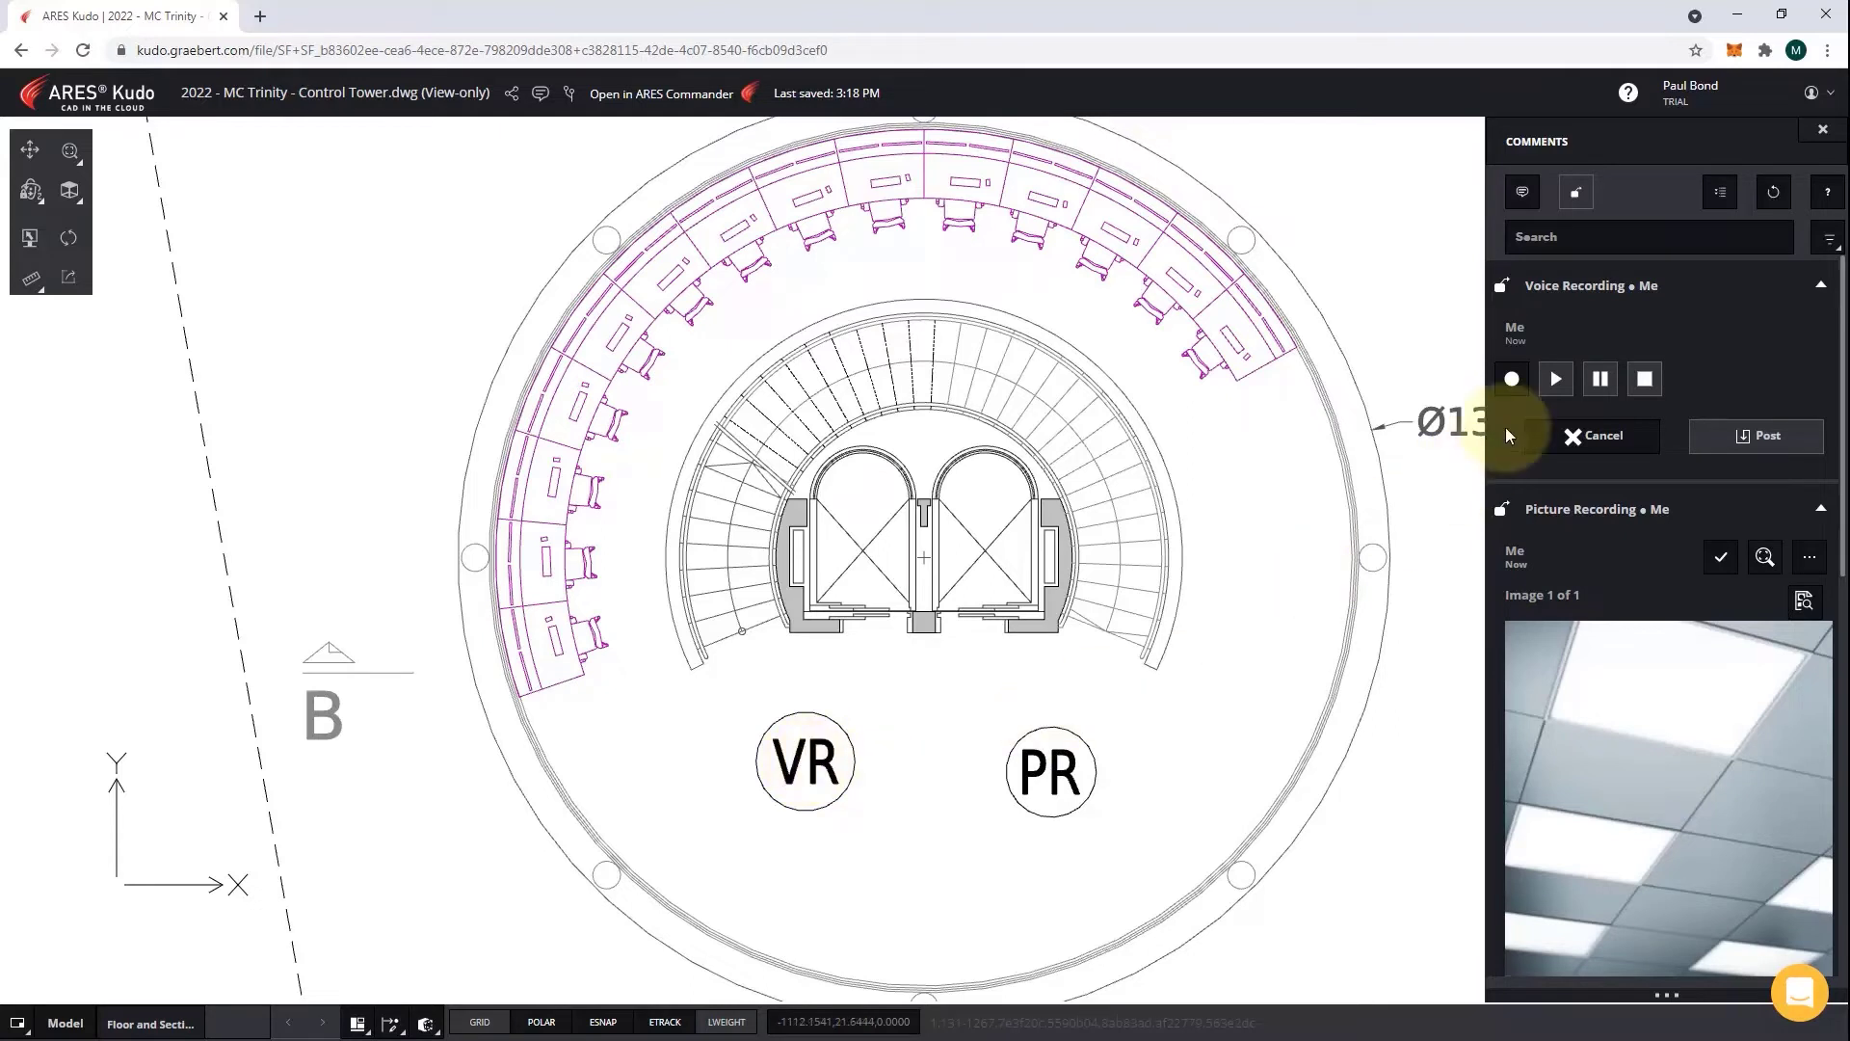
click(1513, 380)
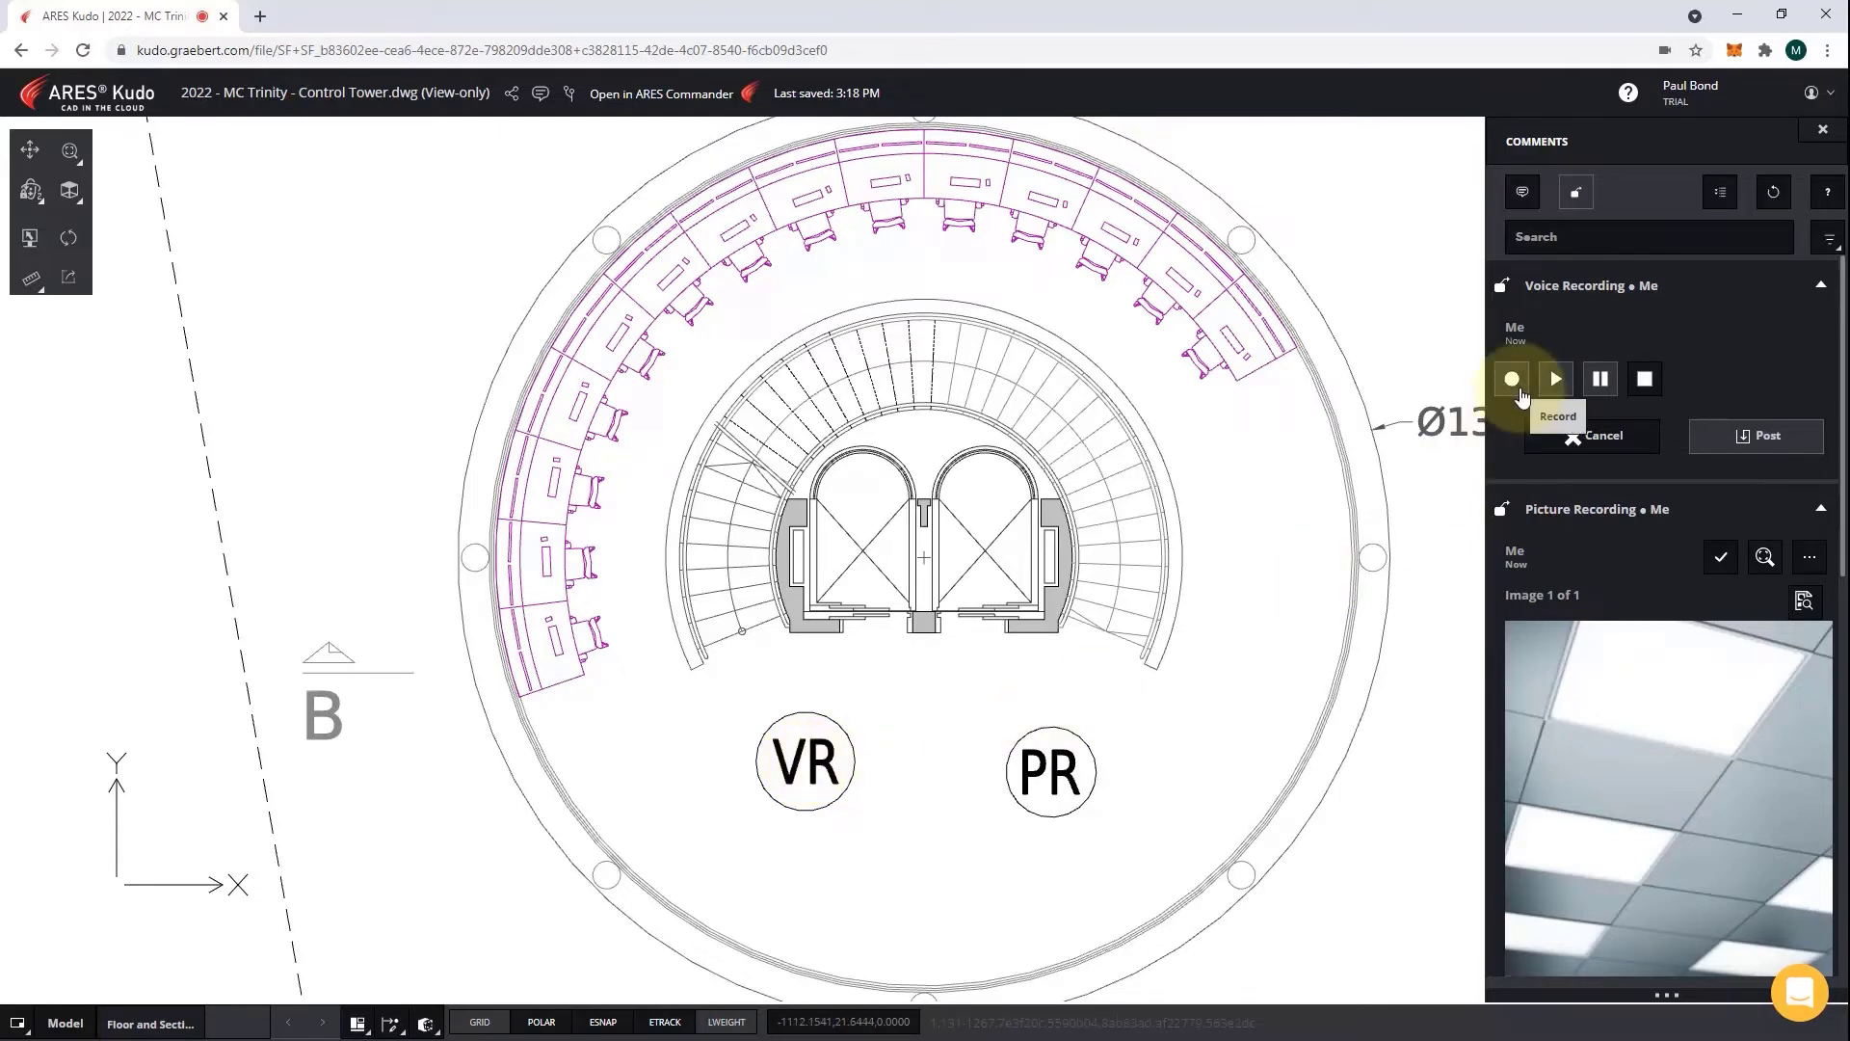
click(1645, 378)
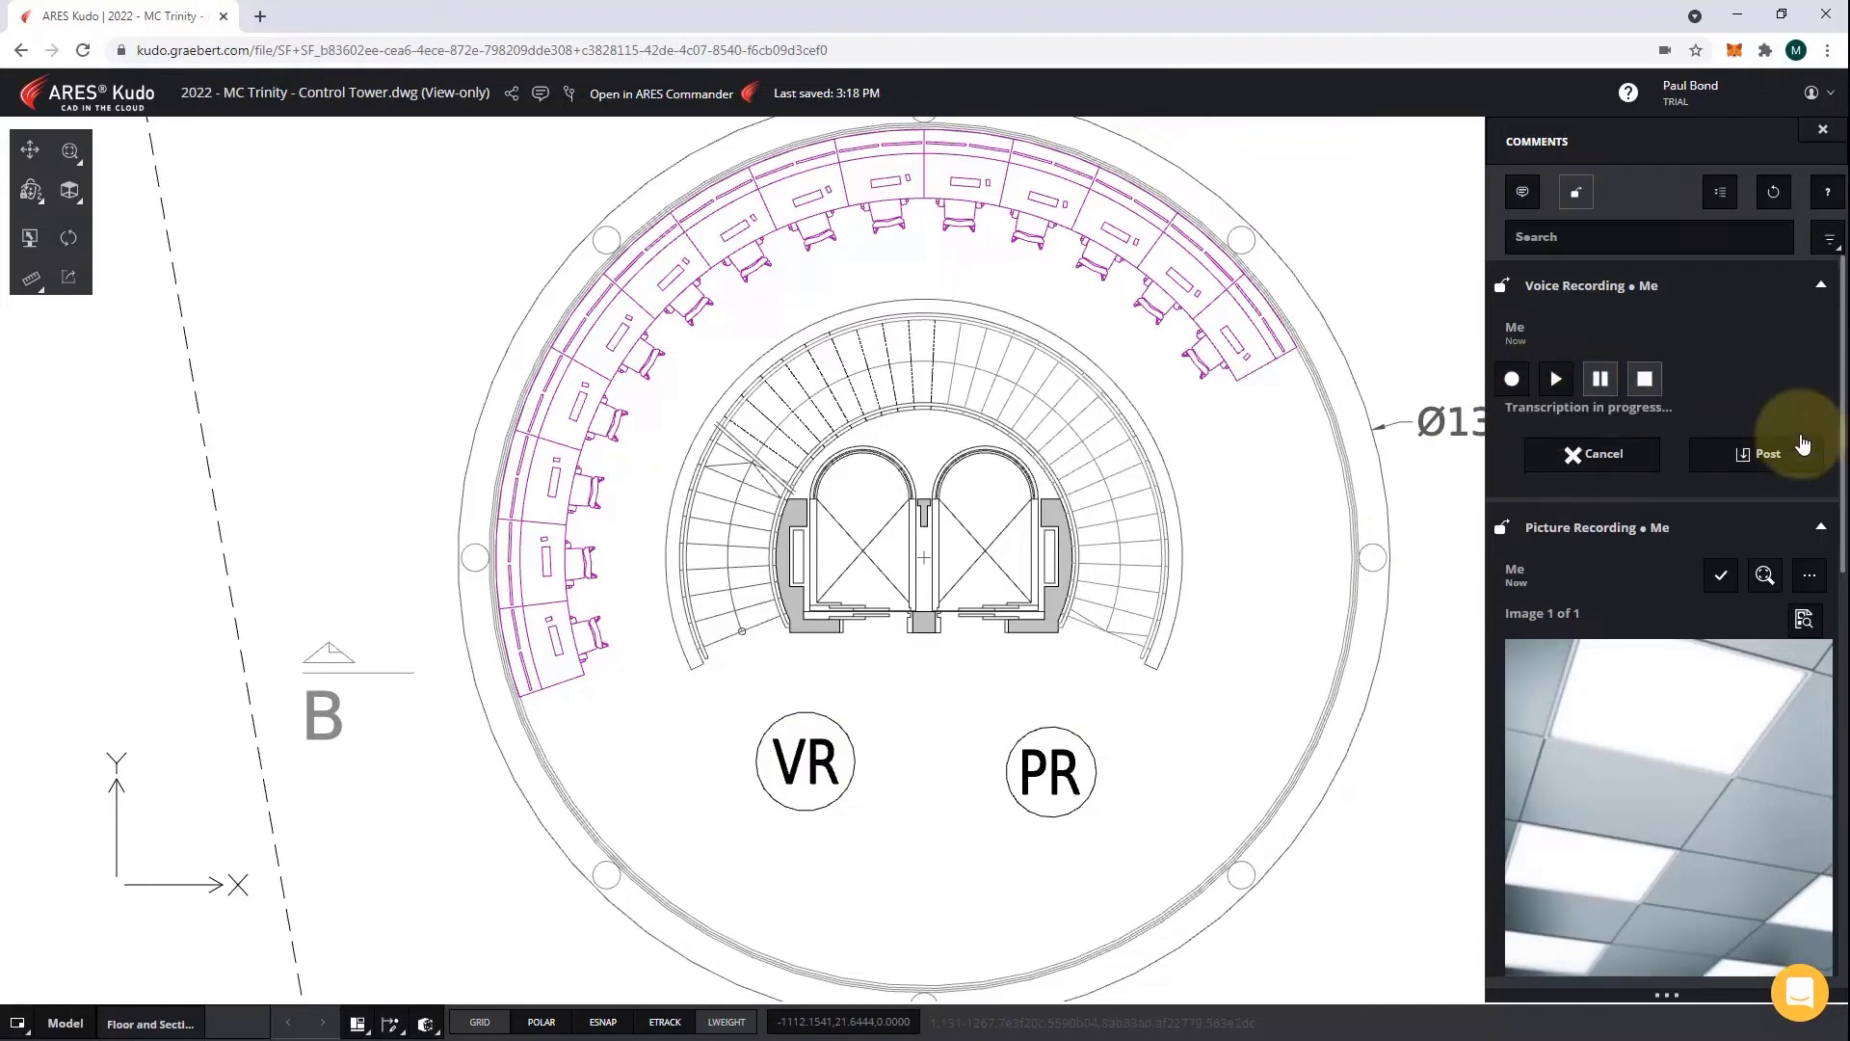
click(1800, 445)
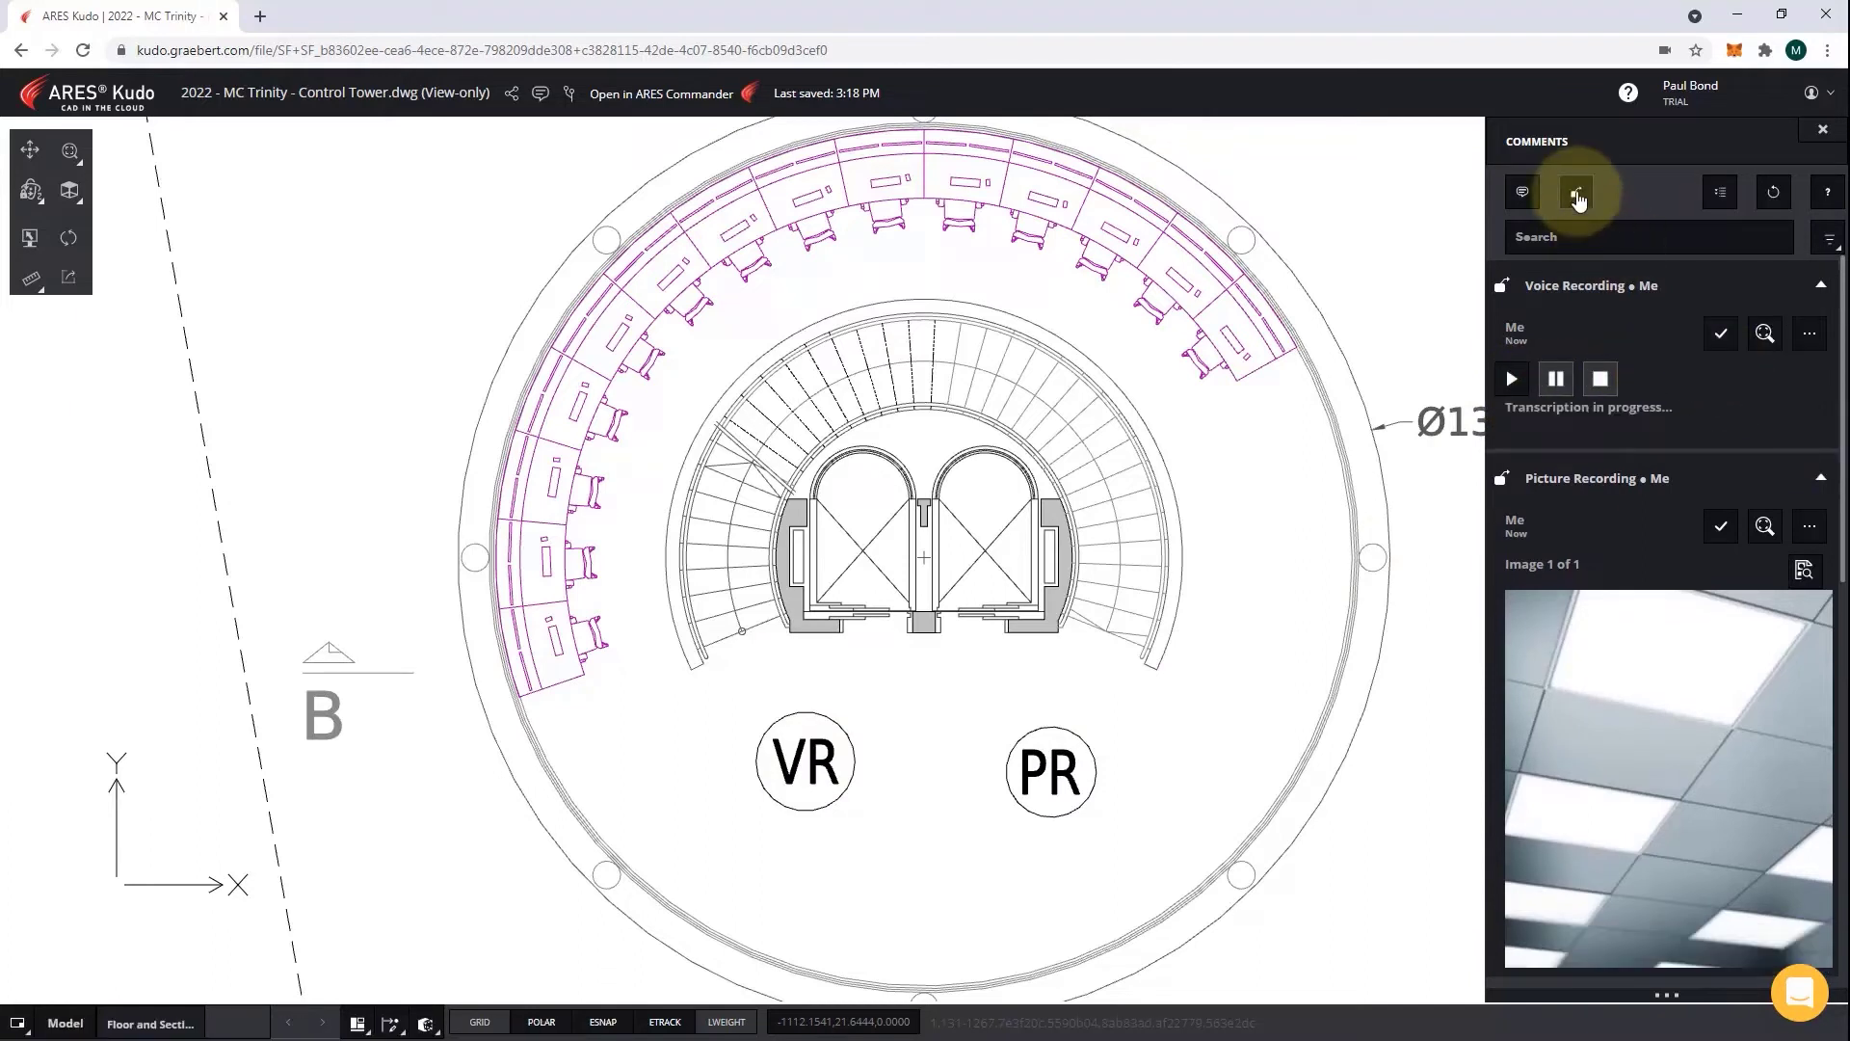
Step: Place a FOR REVIEW stamp outside the circular floor plan, above the left section mark B
click(1576, 192)
click(1551, 460)
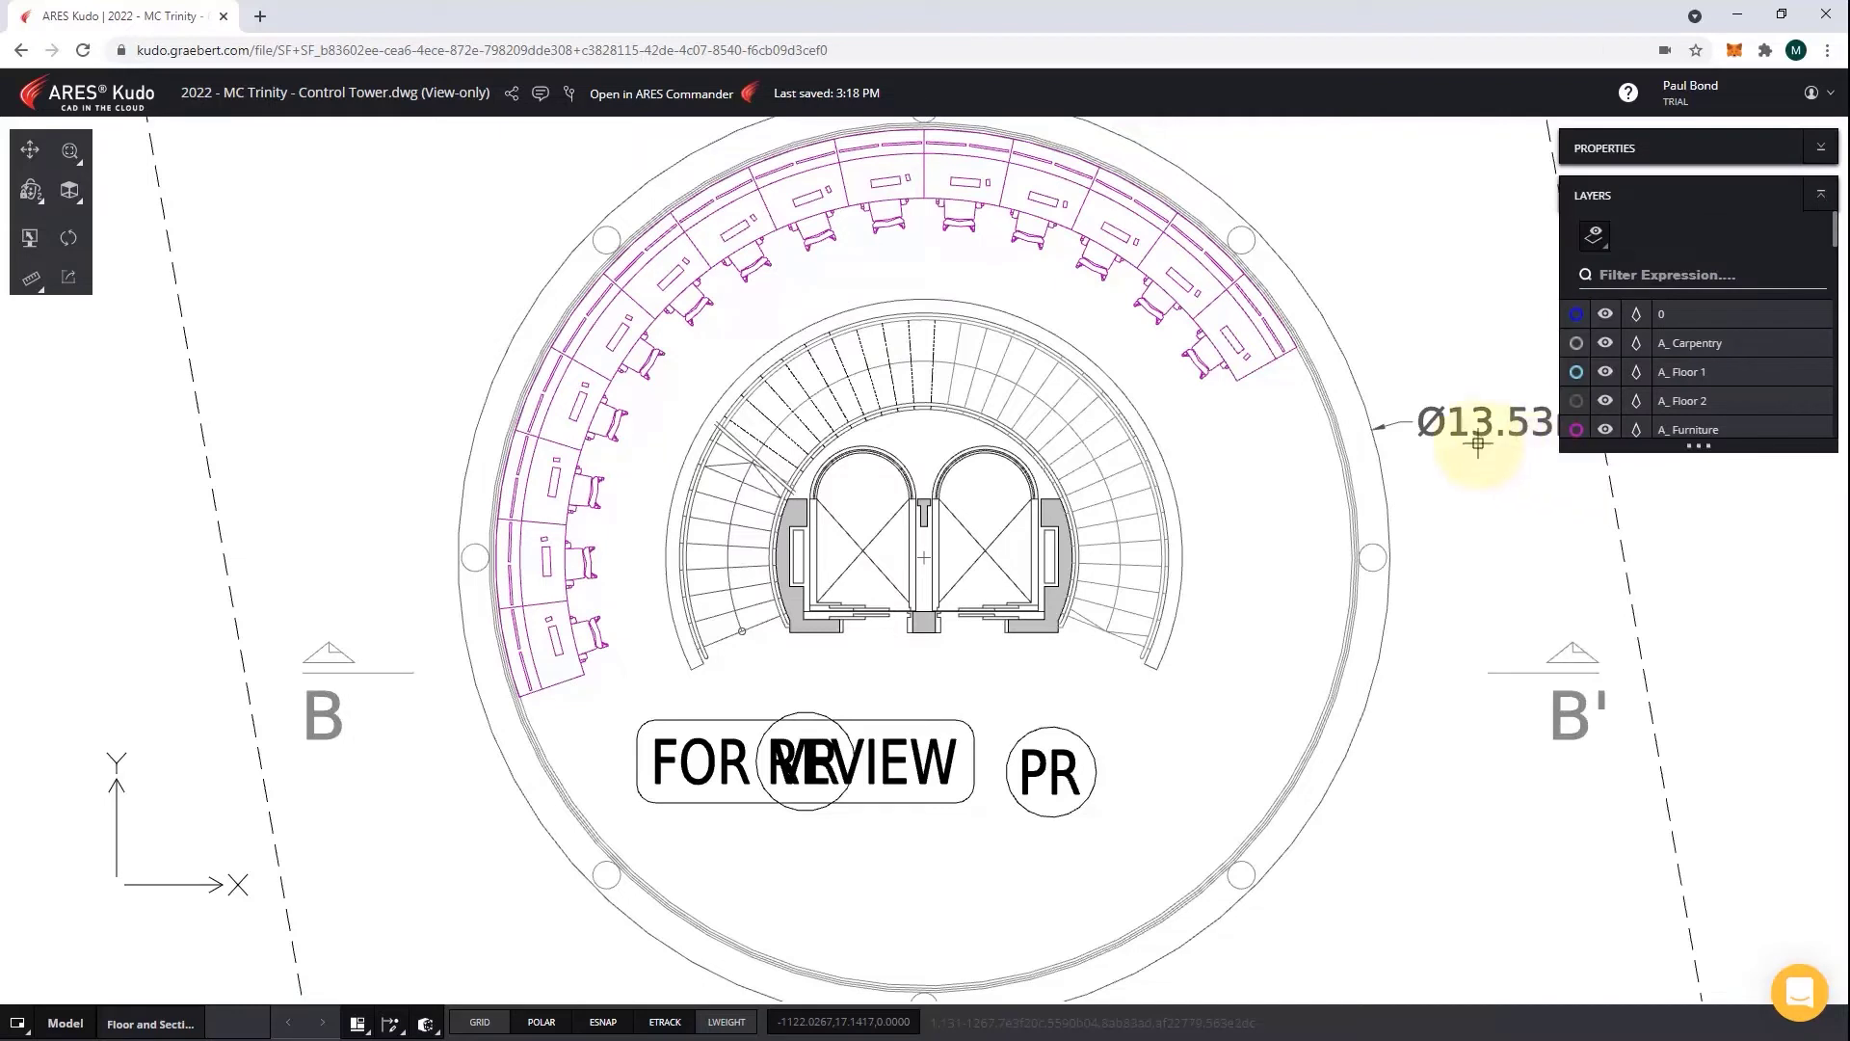
click(332, 397)
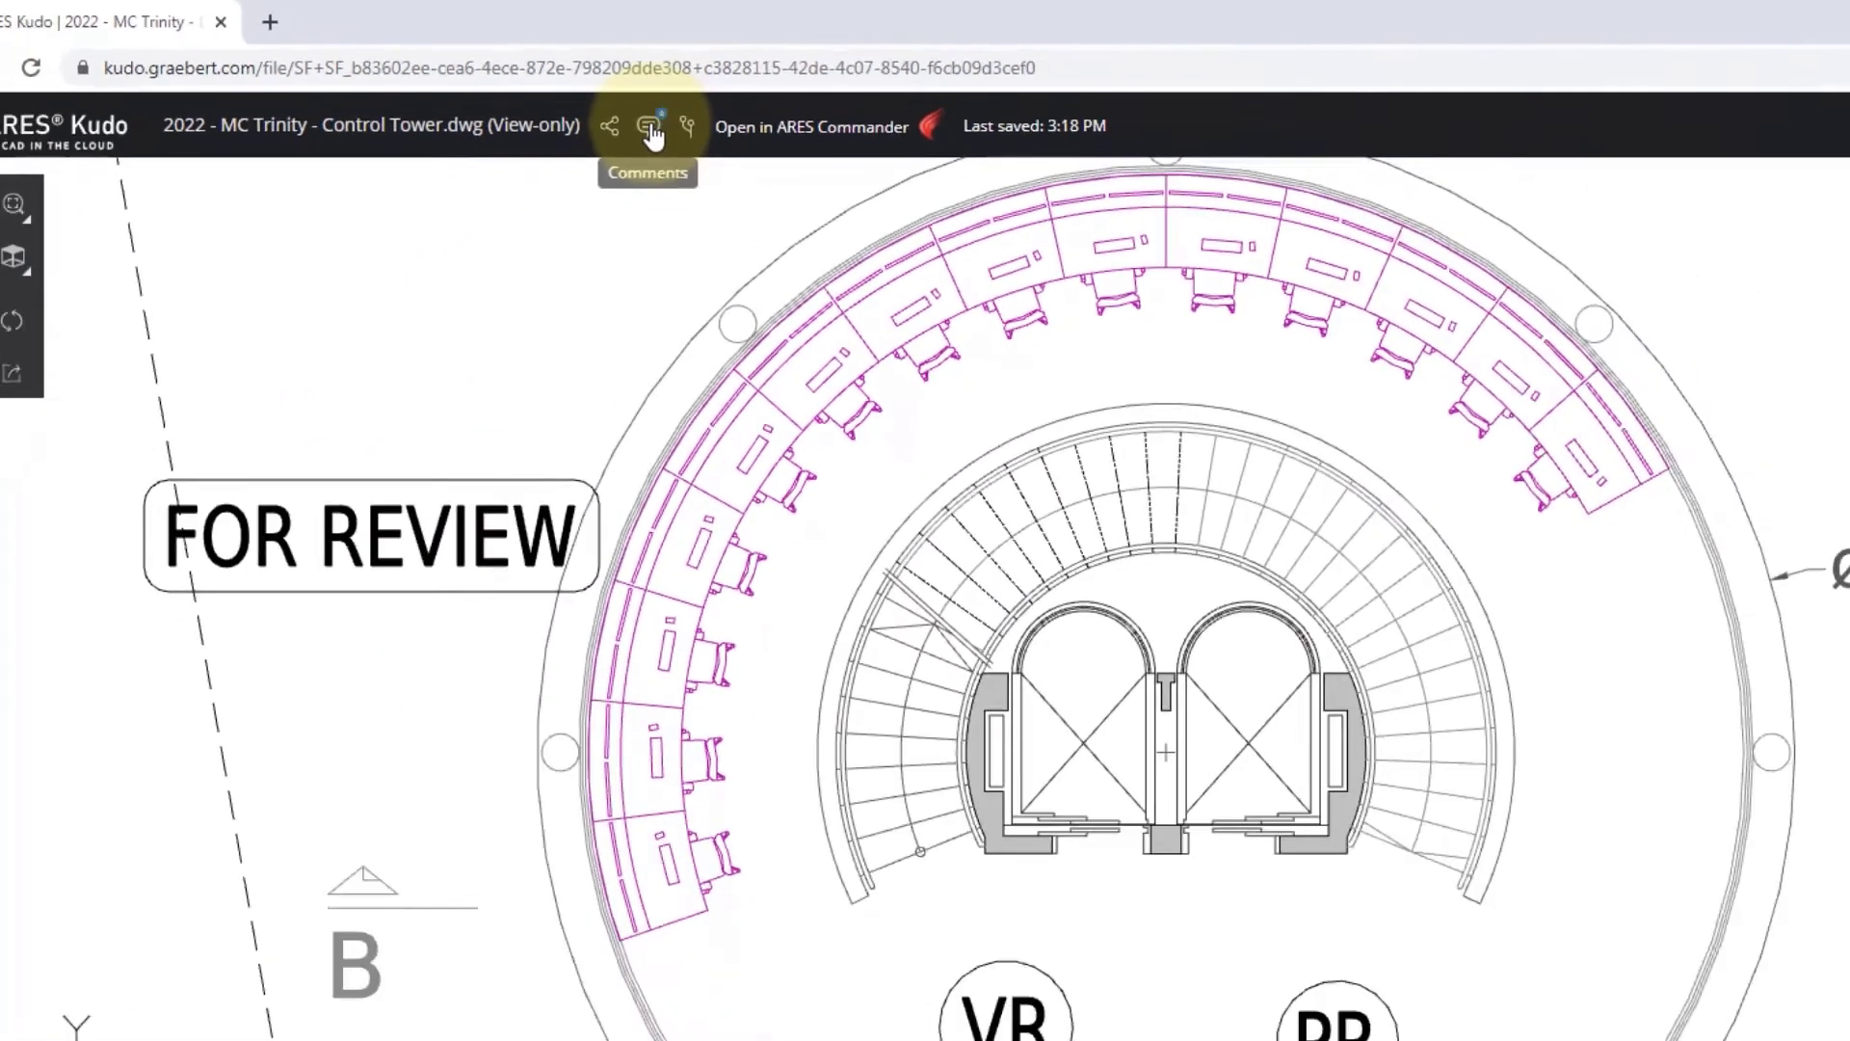
Step: Post the reply "Thanks" in the Desktop comment thread and reload the changed drawing
click(650, 127)
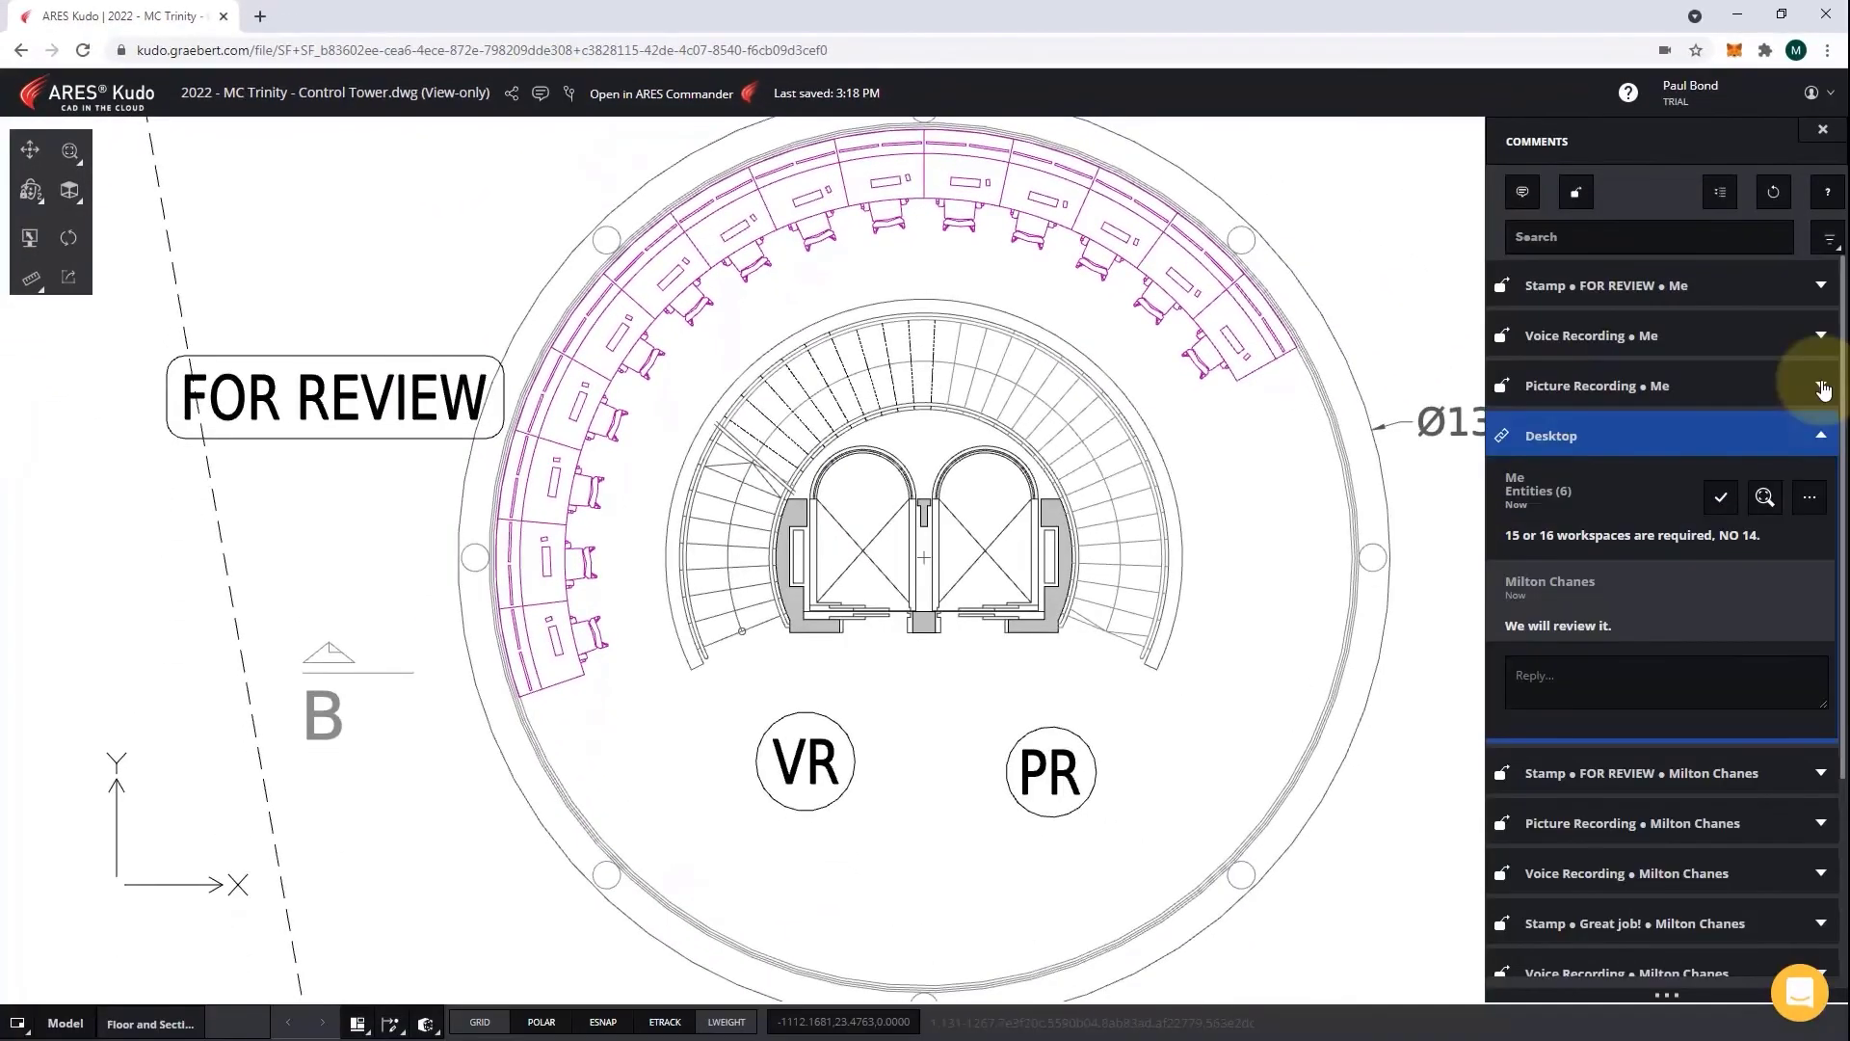
click(1590, 670)
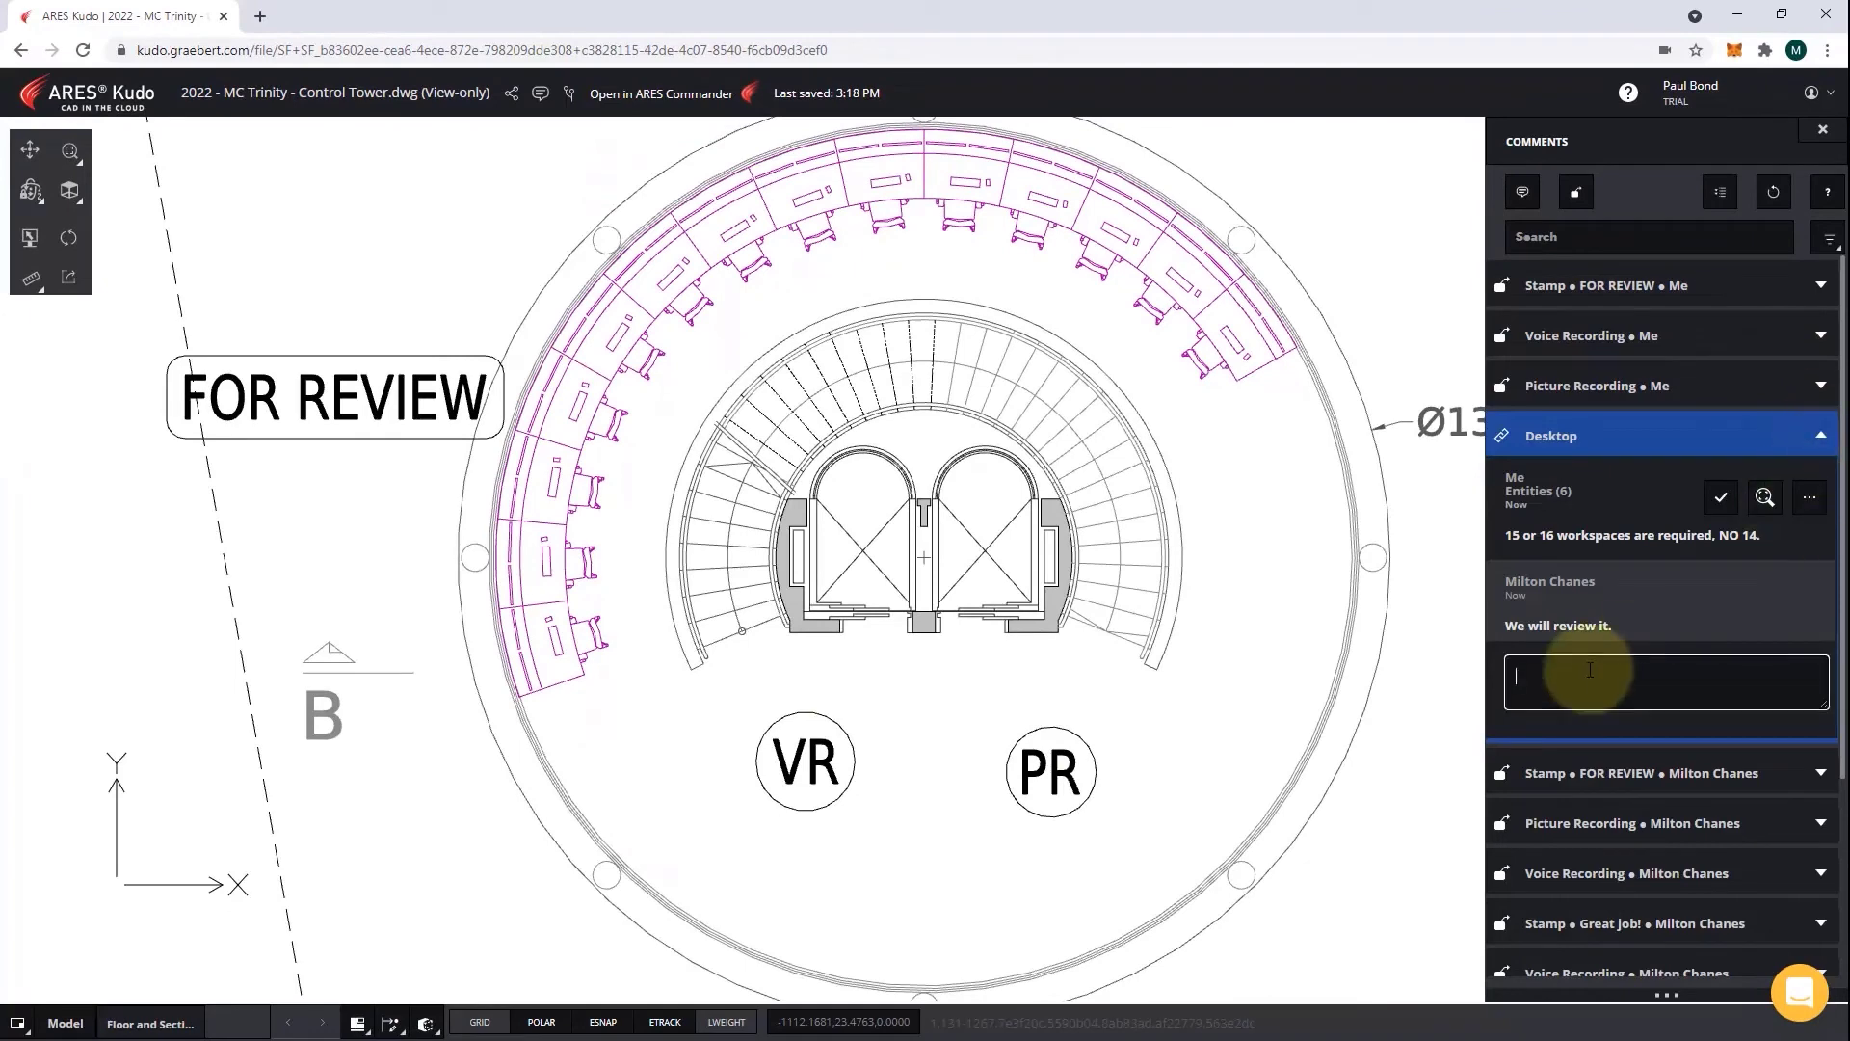
text(Thanks)
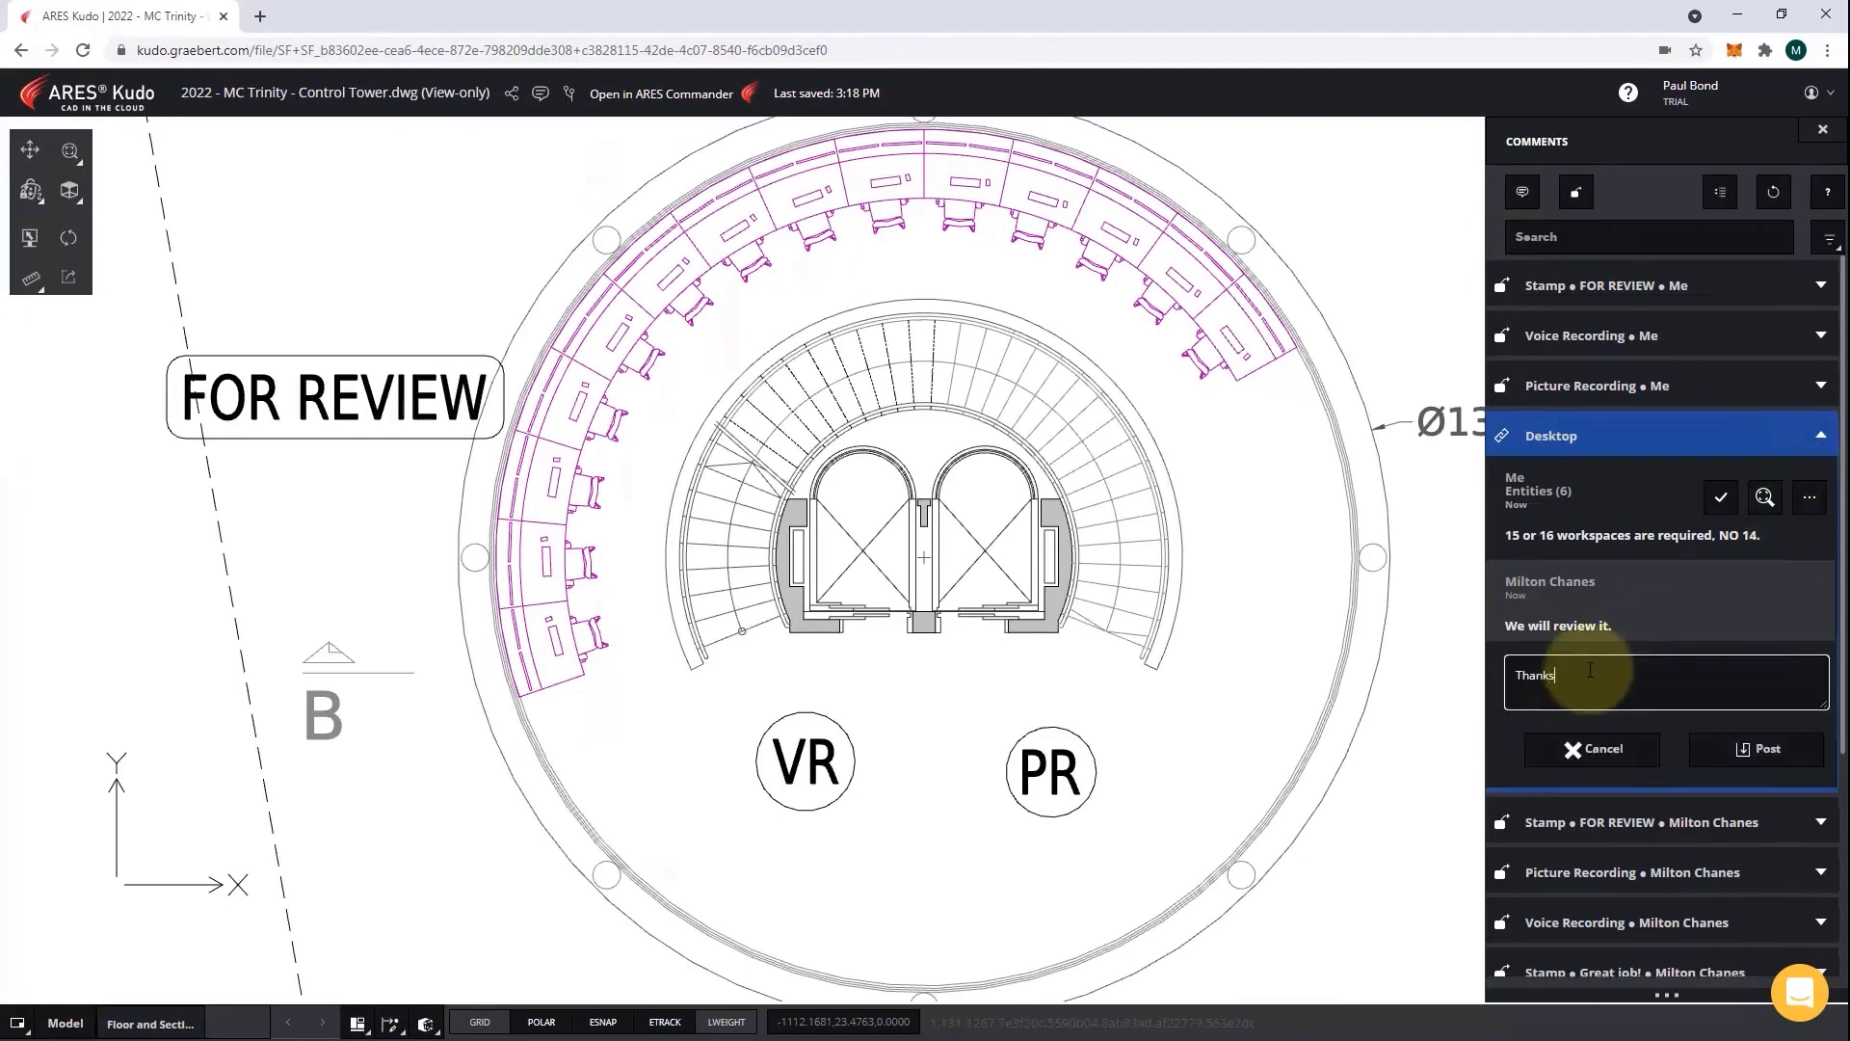
click(1761, 748)
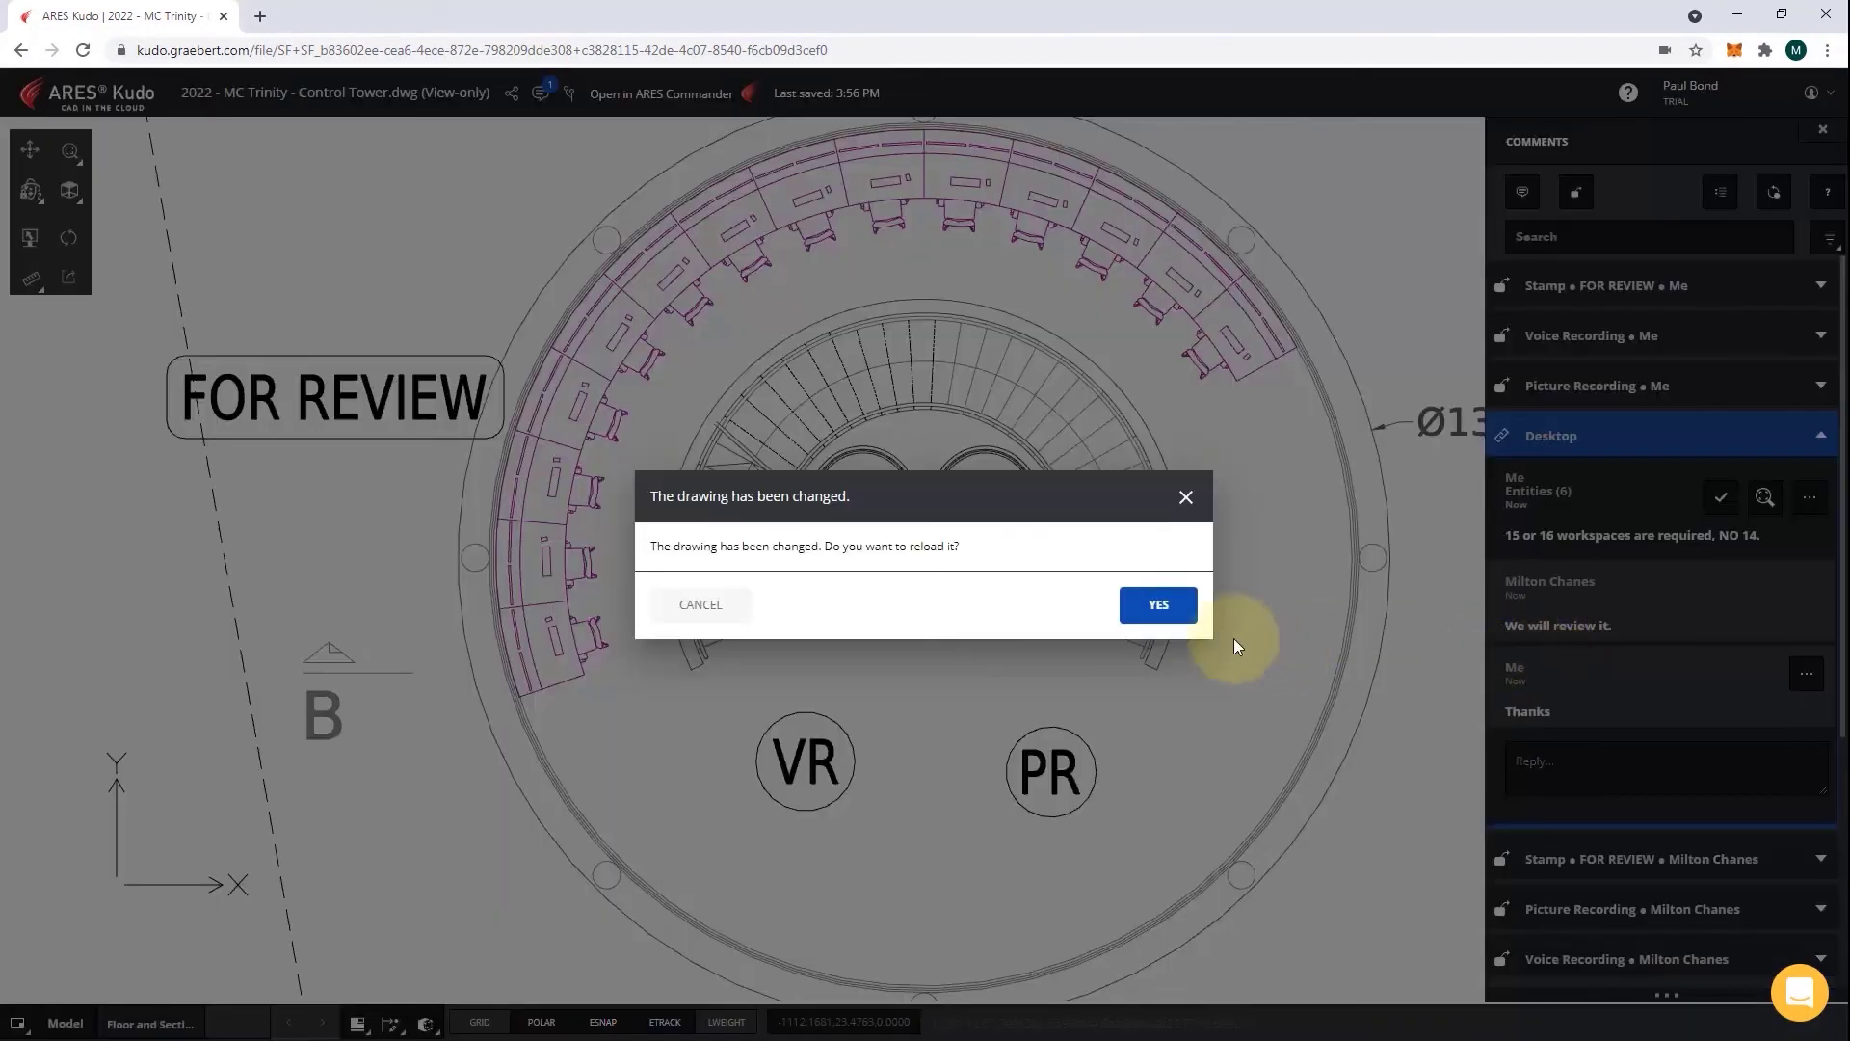
click(1154, 606)
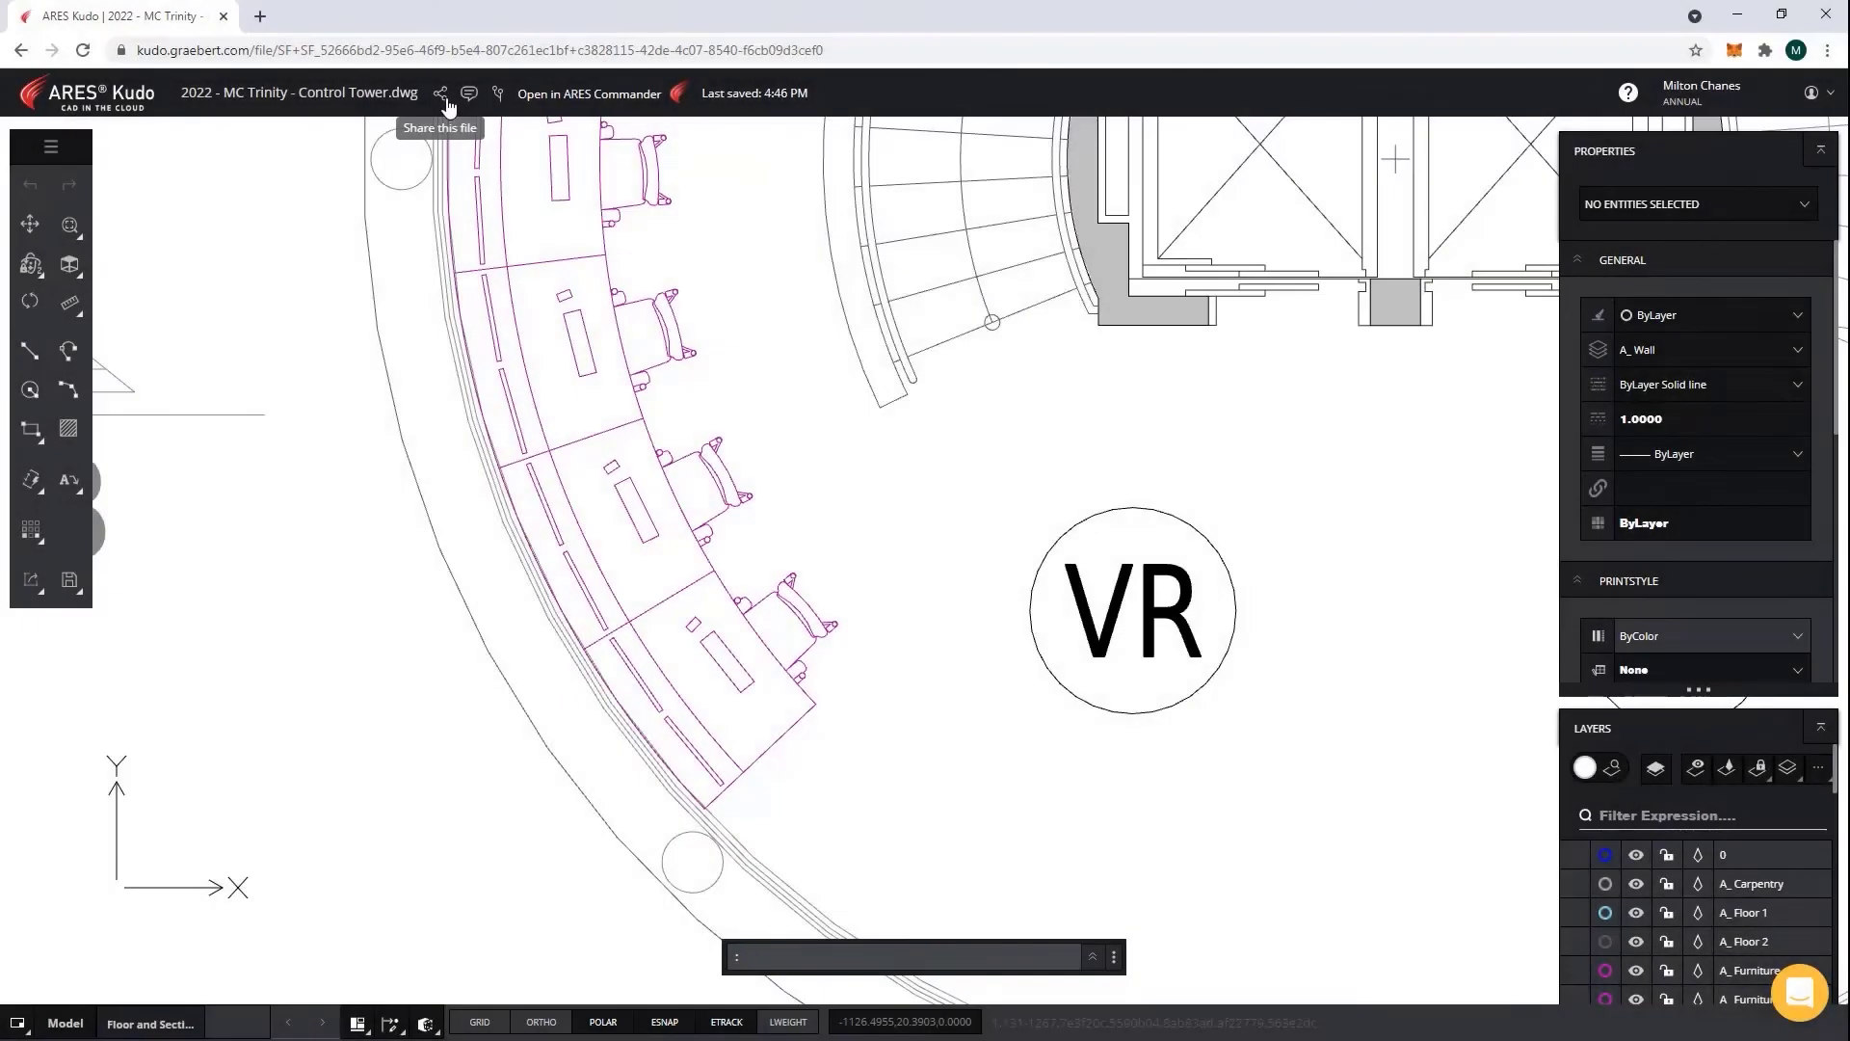
Step: Open the sharing options of the editable control tower drawing, and open the login page from its view-only link
click(441, 94)
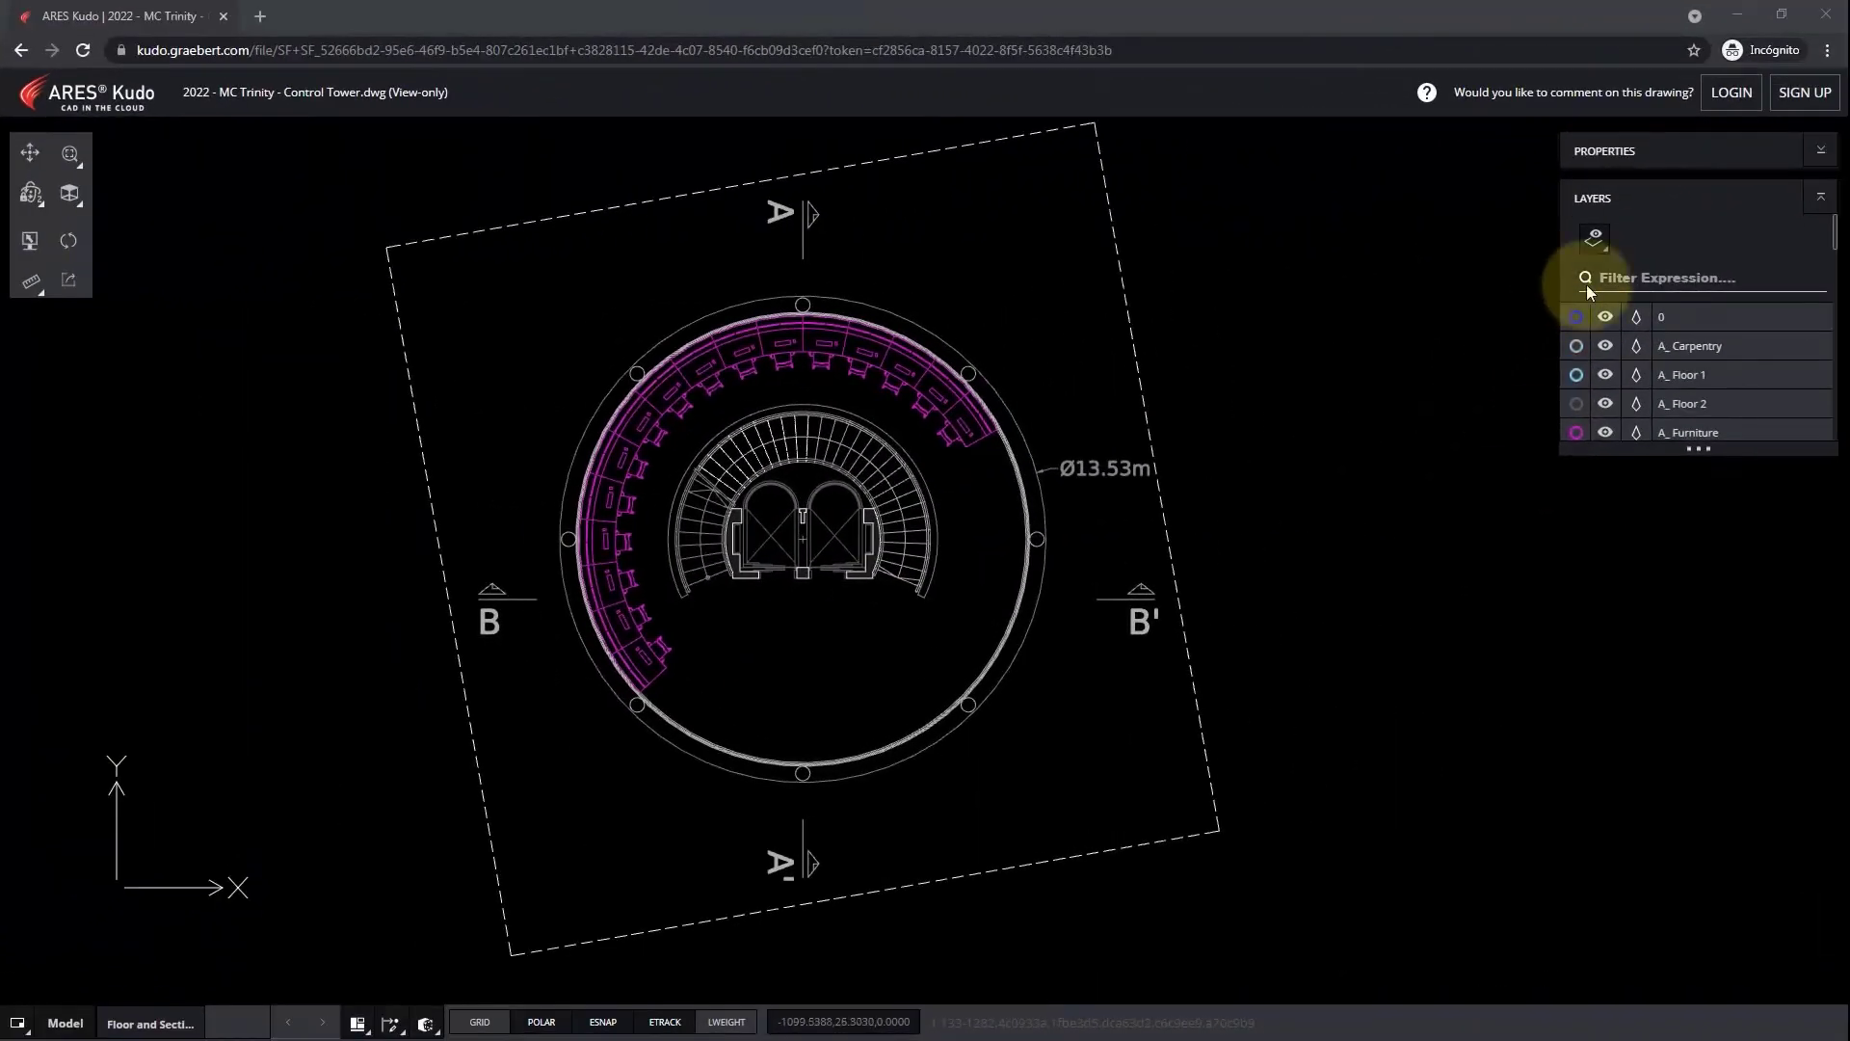
click(1731, 92)
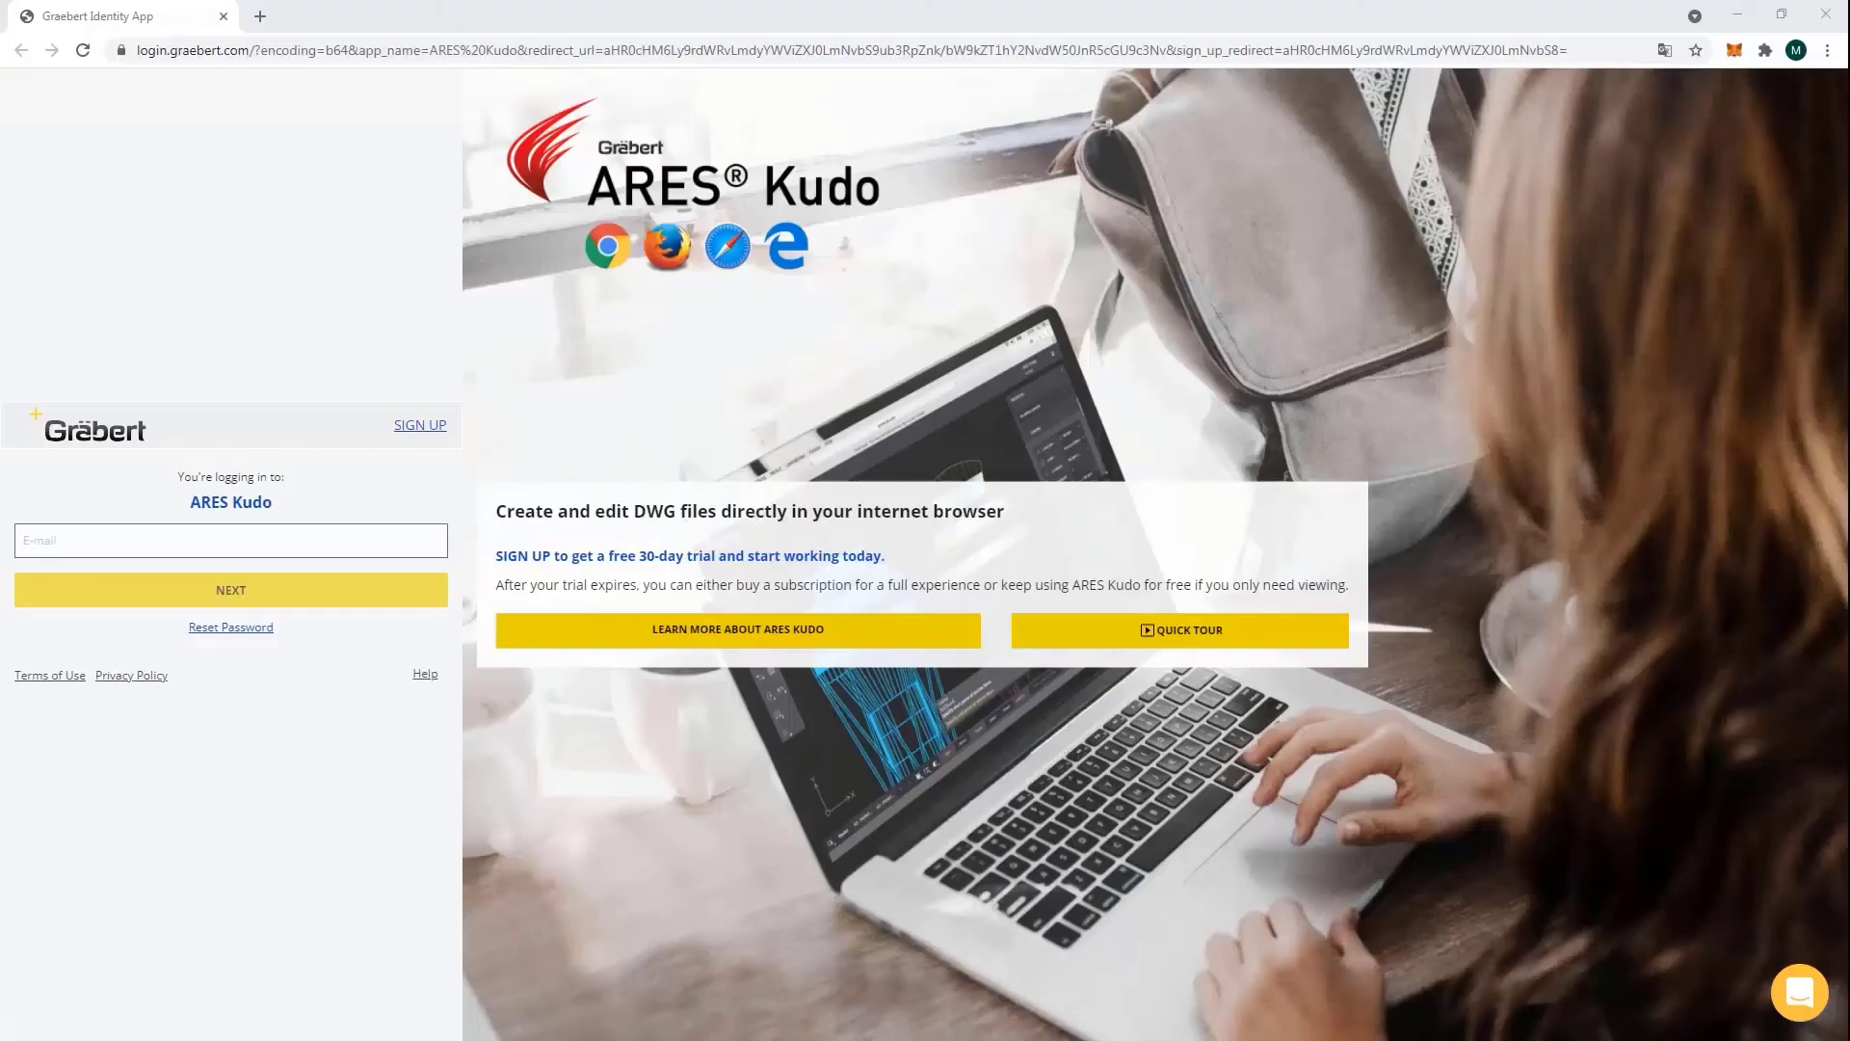